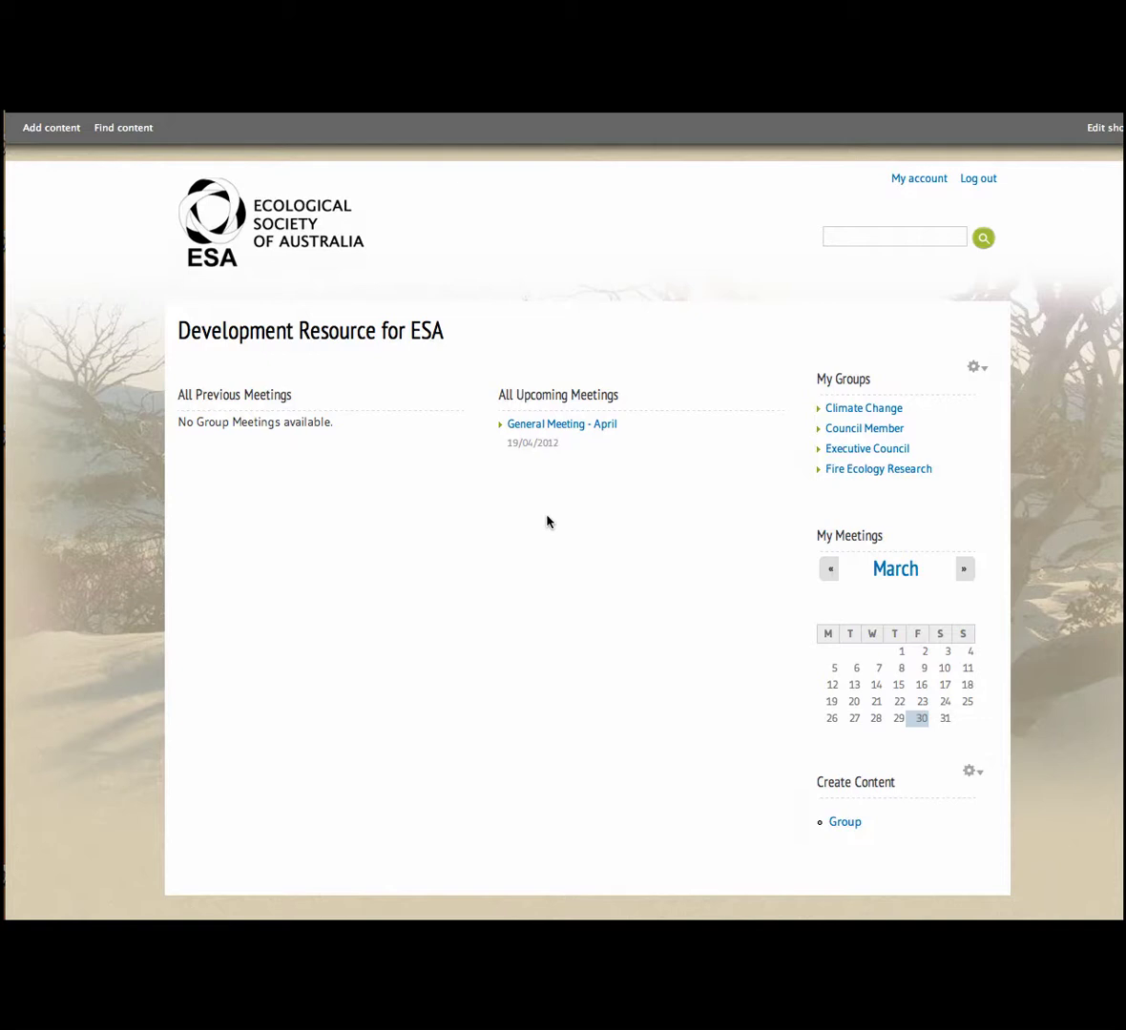
# - Start a new article in the Fire Ecology Research group
pyautogui.scroll(-1, 547, 522)
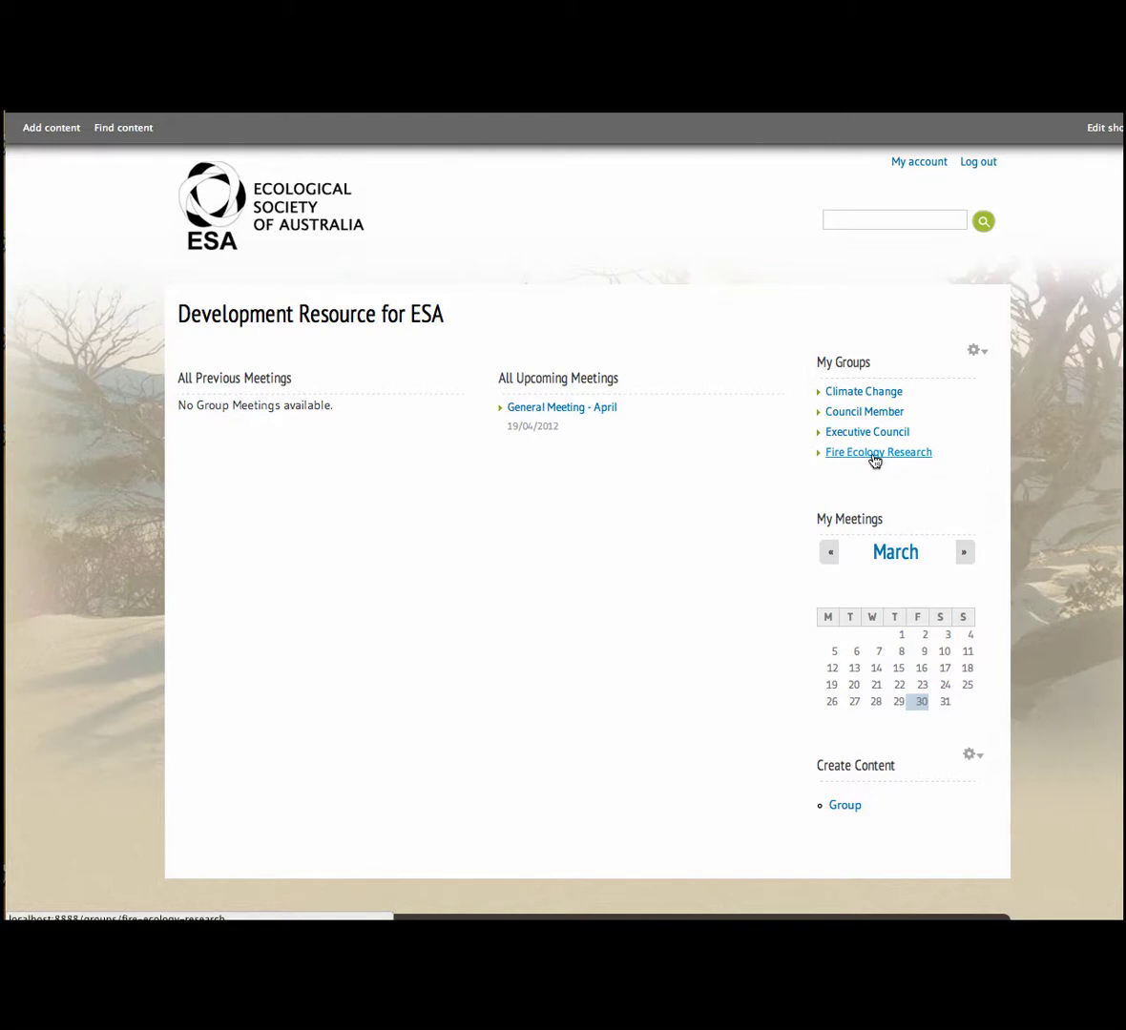
pyautogui.click(874, 458)
pyautogui.scroll(-5, 719, 467)
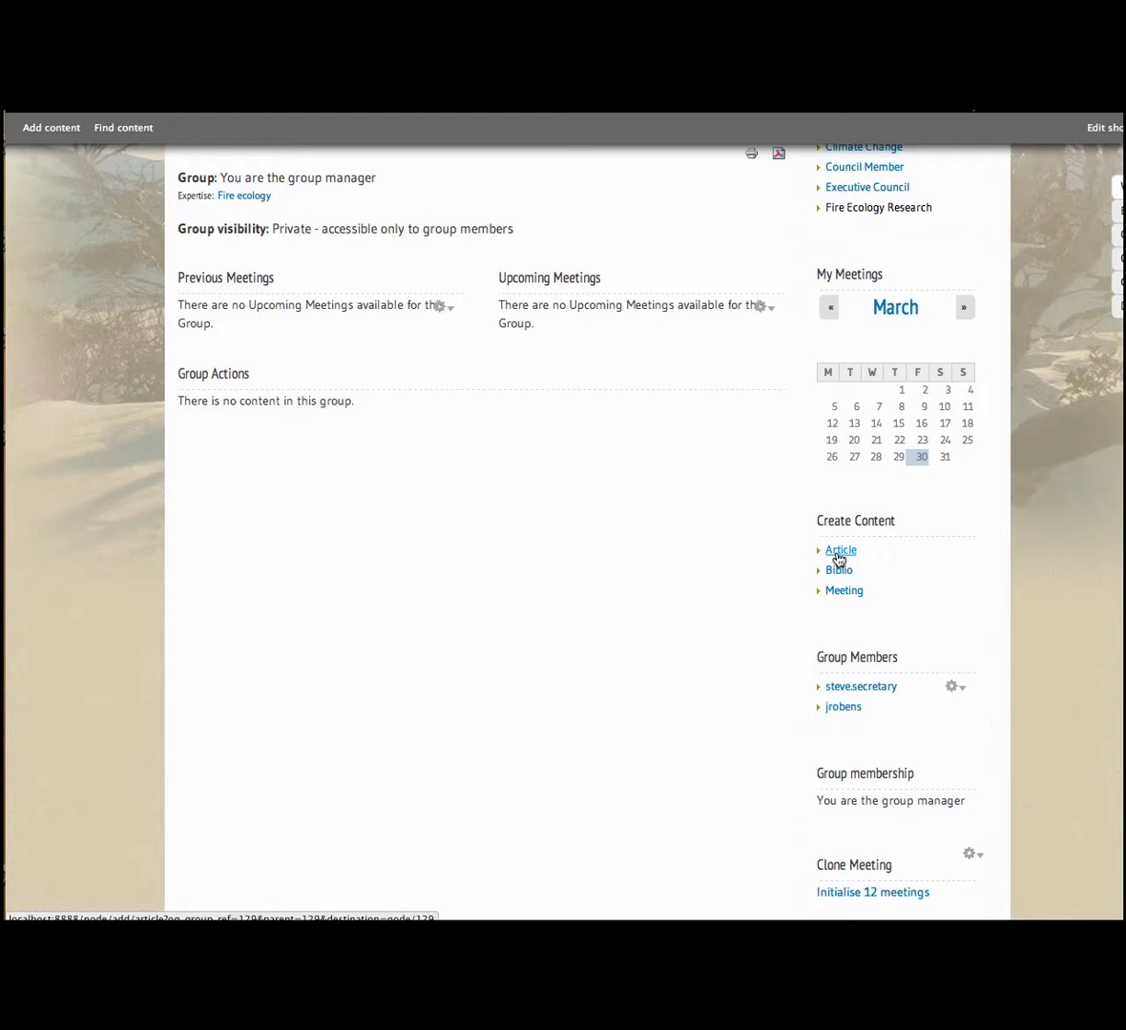
pyautogui.click(841, 552)
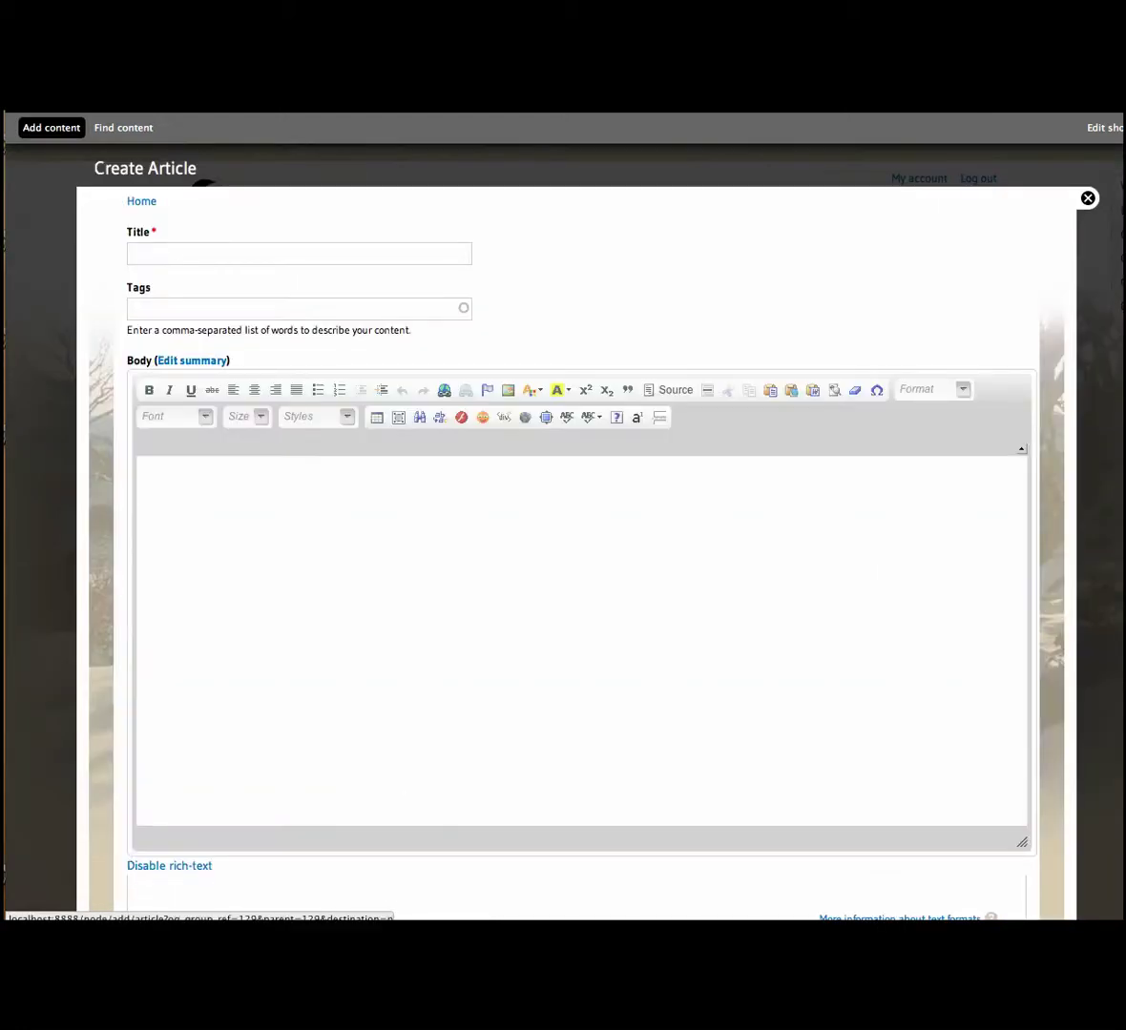
# - Title the article 'Fire Ecology 2012 manual'
pyautogui.click(231, 256)
pyautogui.write('Fire')
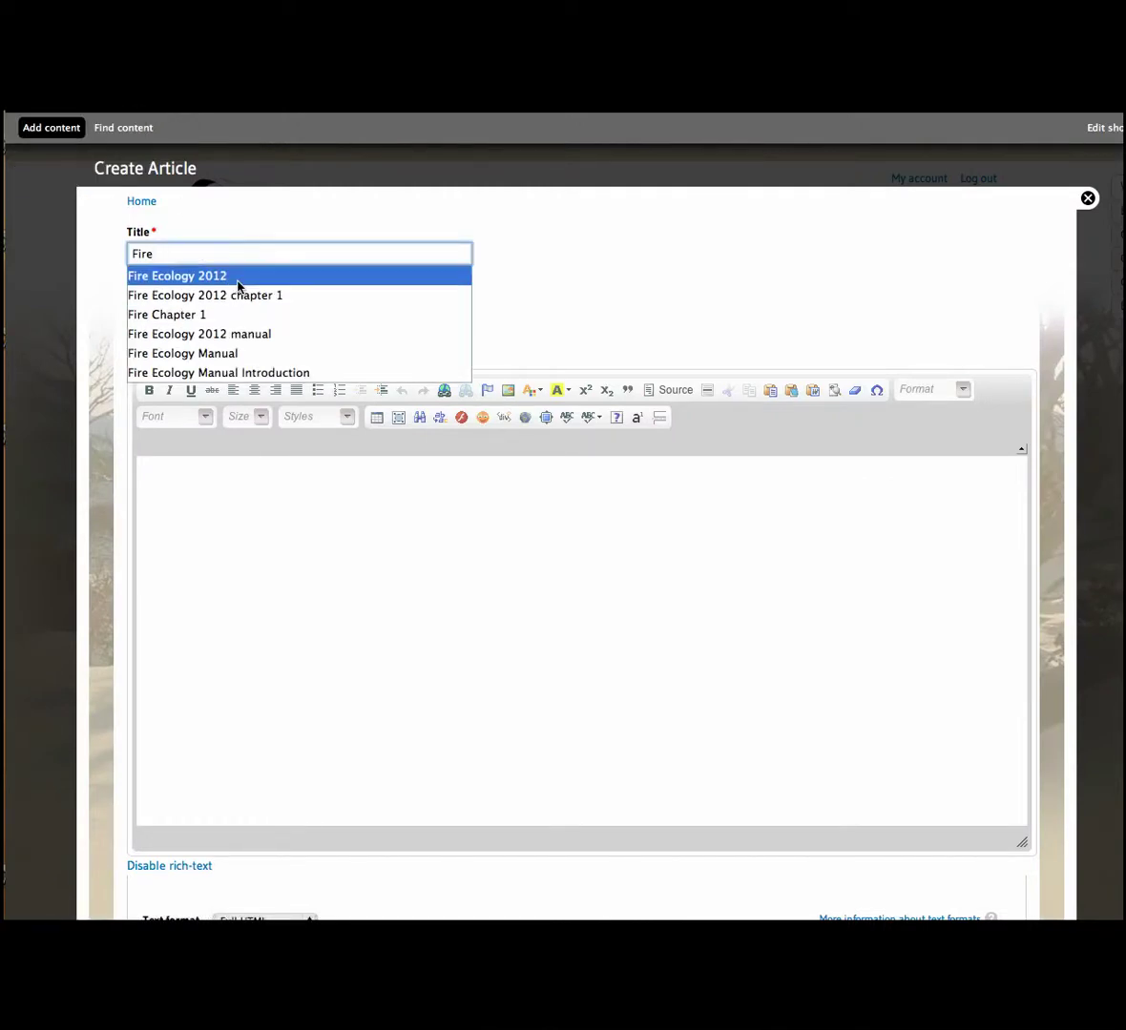
pyautogui.click(239, 277)
pyautogui.write('manual')
pyautogui.press('Down')
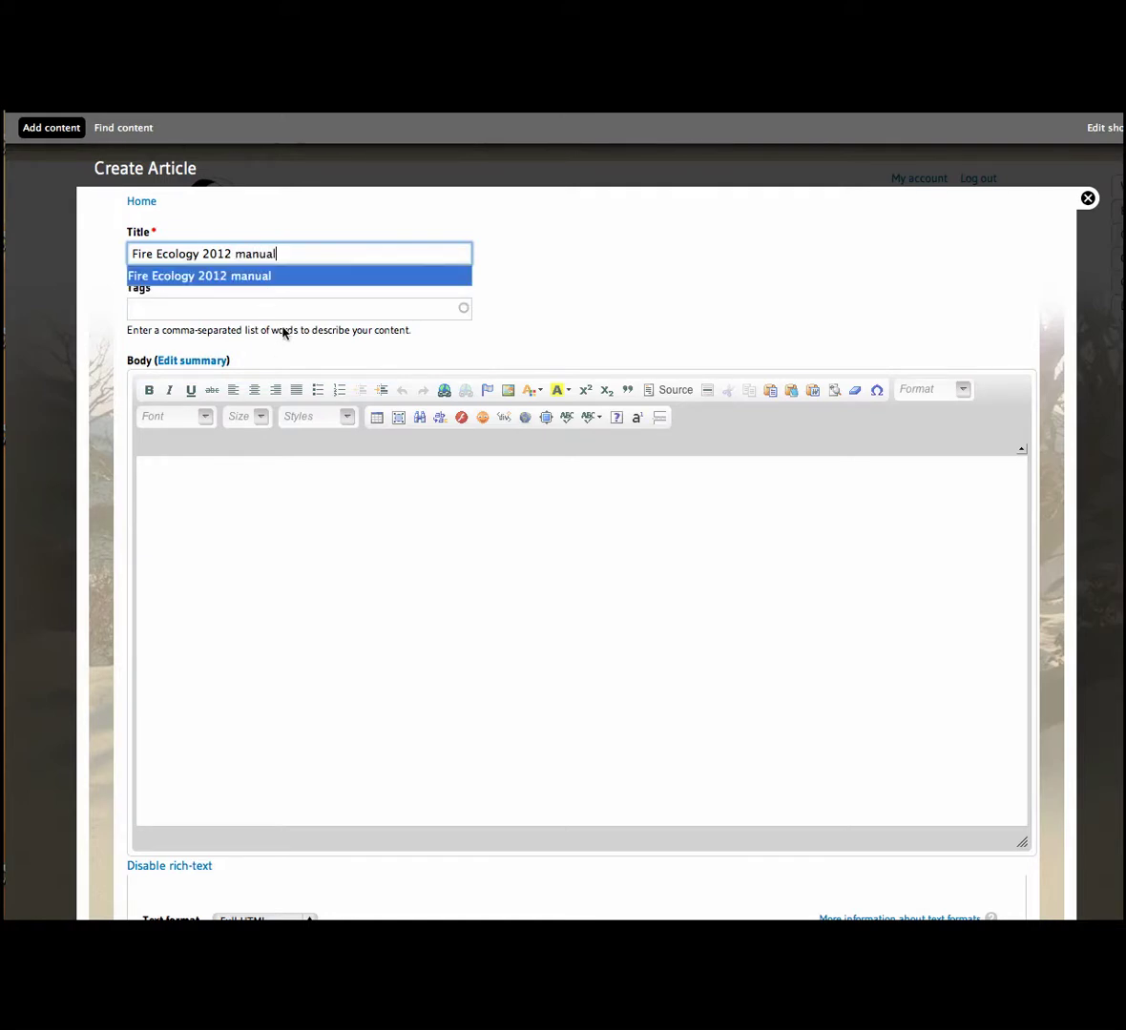
pyautogui.click(284, 307)
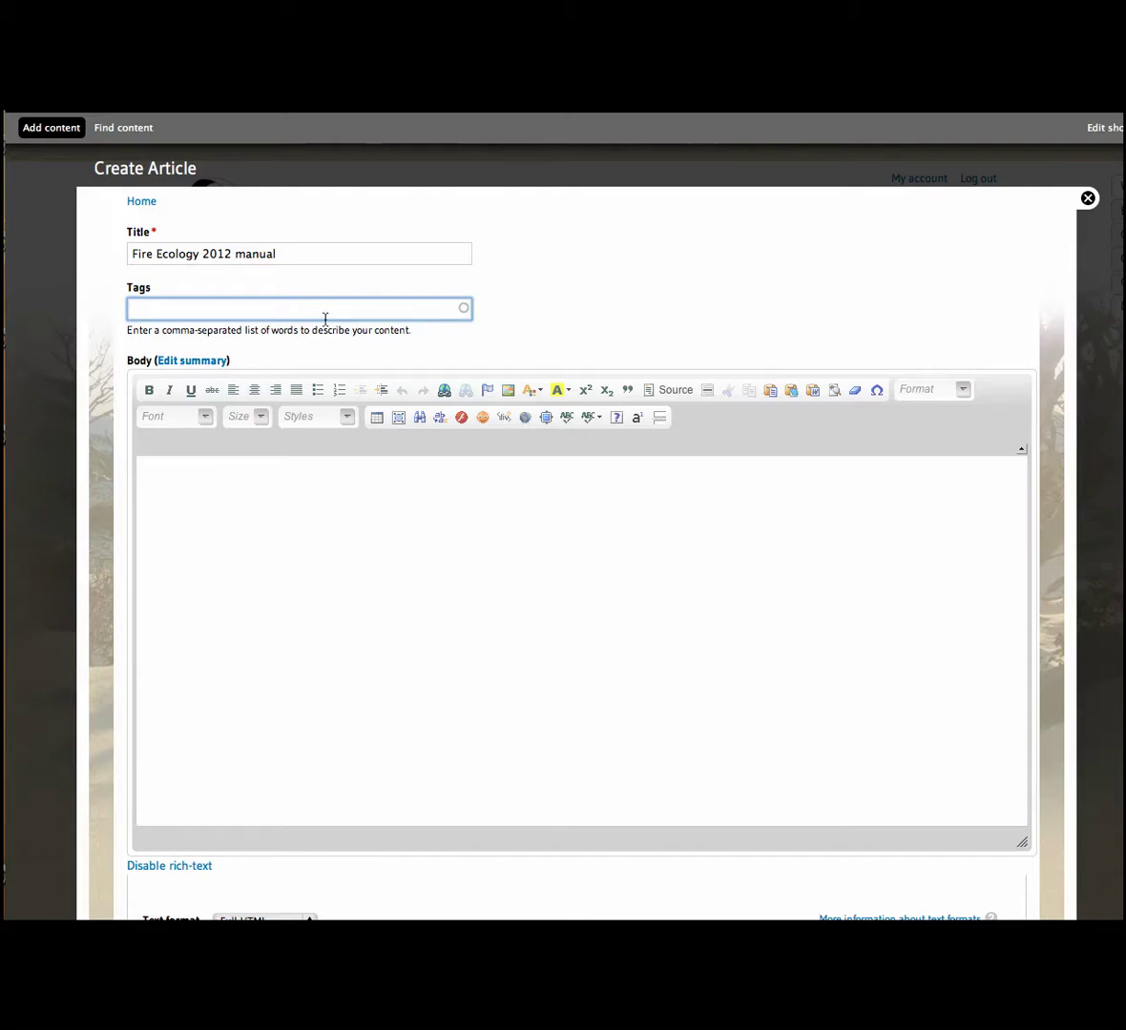
# - Set the article's book outline to <create a new book> and save it
pyautogui.scroll(-3, 324, 321)
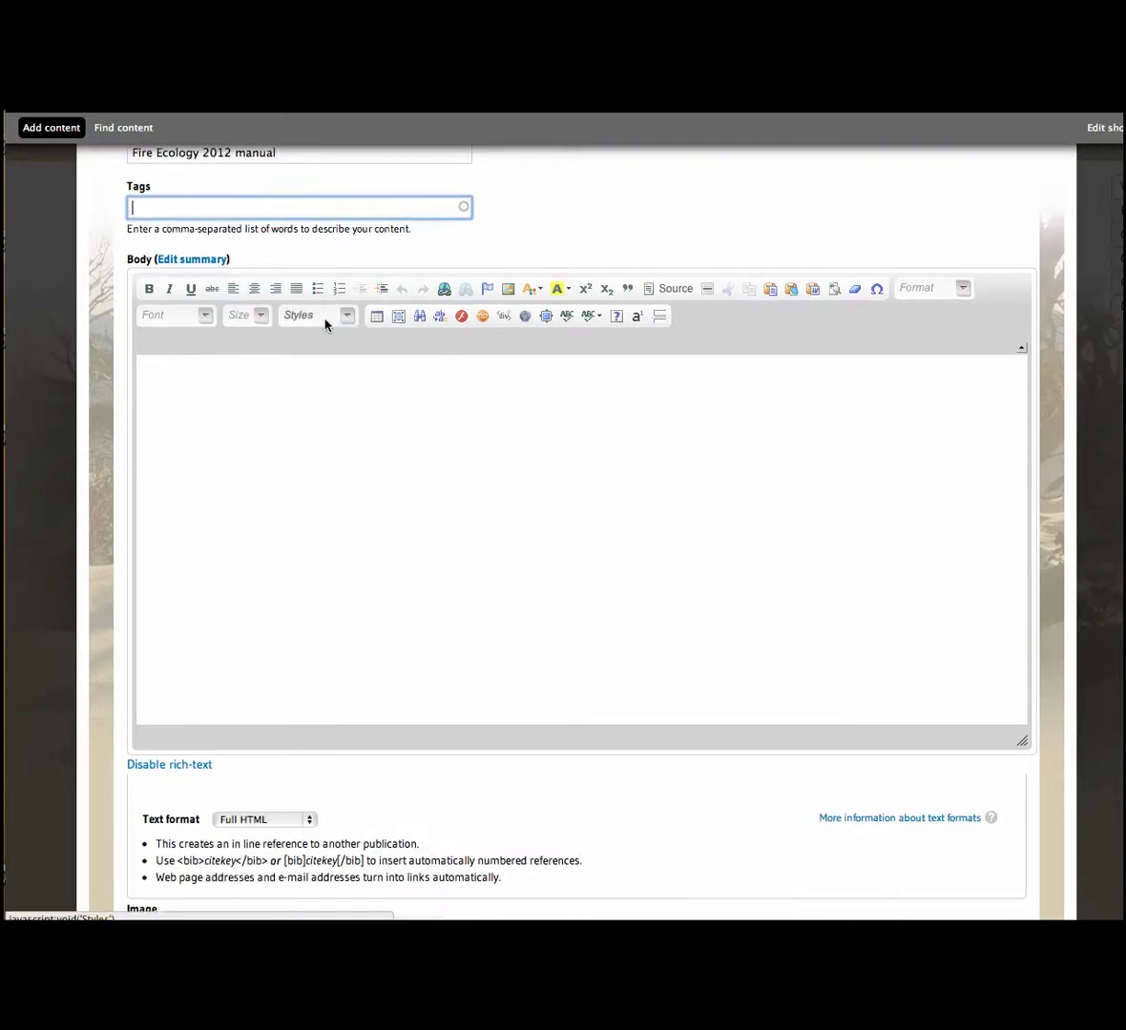
pyautogui.scroll(-10, 325, 325)
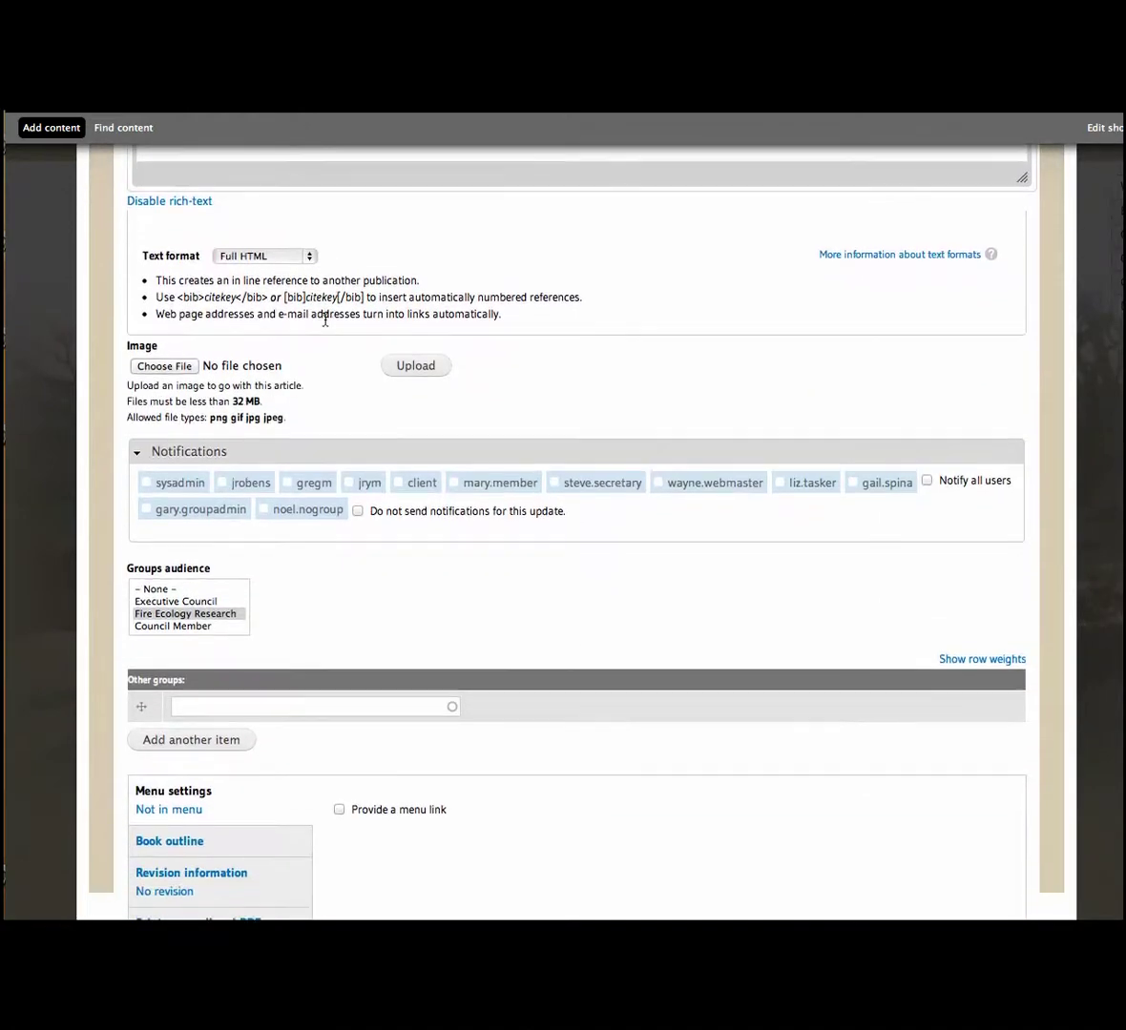
pyautogui.scroll(6, 324, 319)
pyautogui.scroll(-2, 324, 318)
pyautogui.scroll(10, 324, 319)
pyautogui.scroll(-8, 324, 320)
pyautogui.scroll(-8, 326, 319)
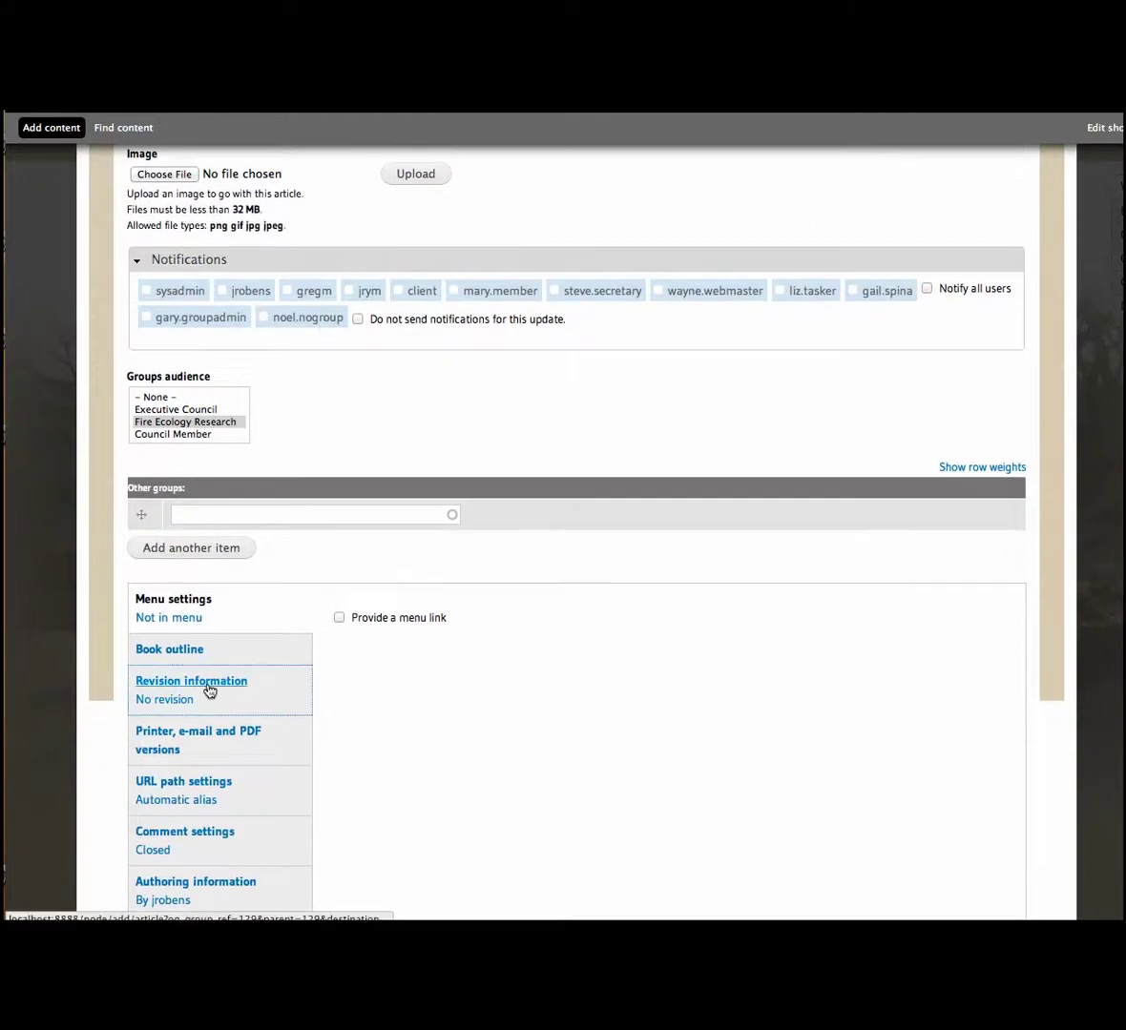
pyautogui.click(225, 653)
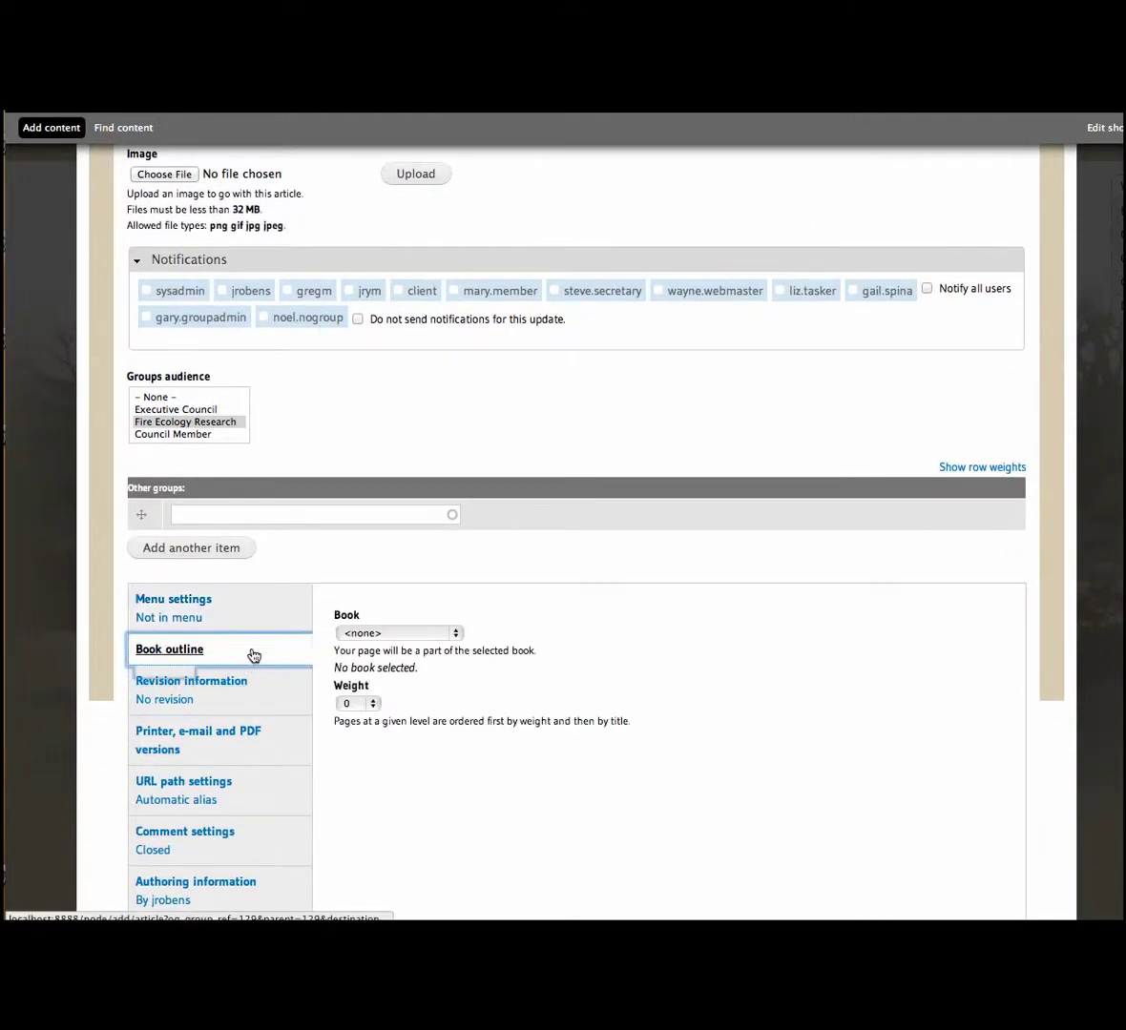
pyautogui.click(366, 633)
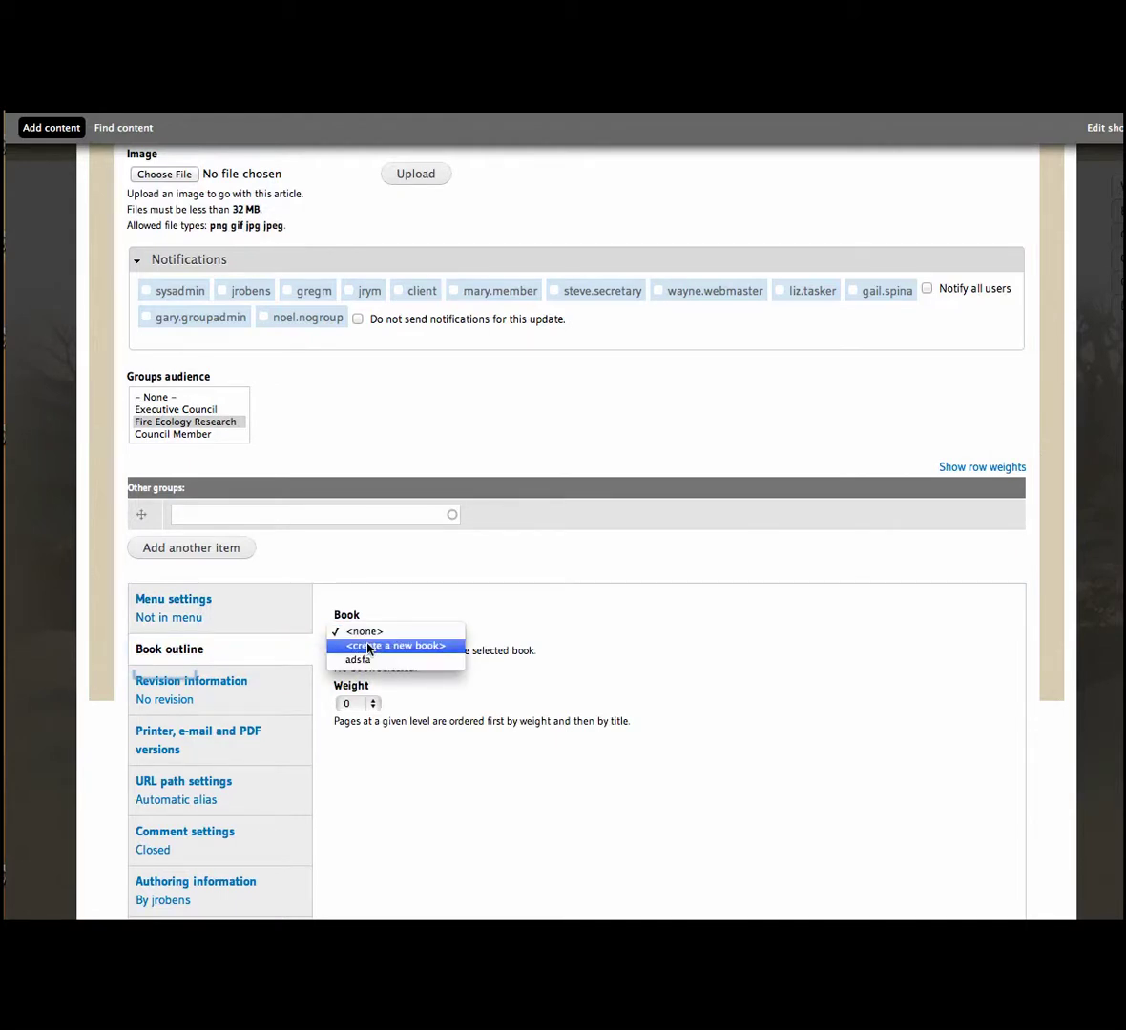
pyautogui.click(373, 647)
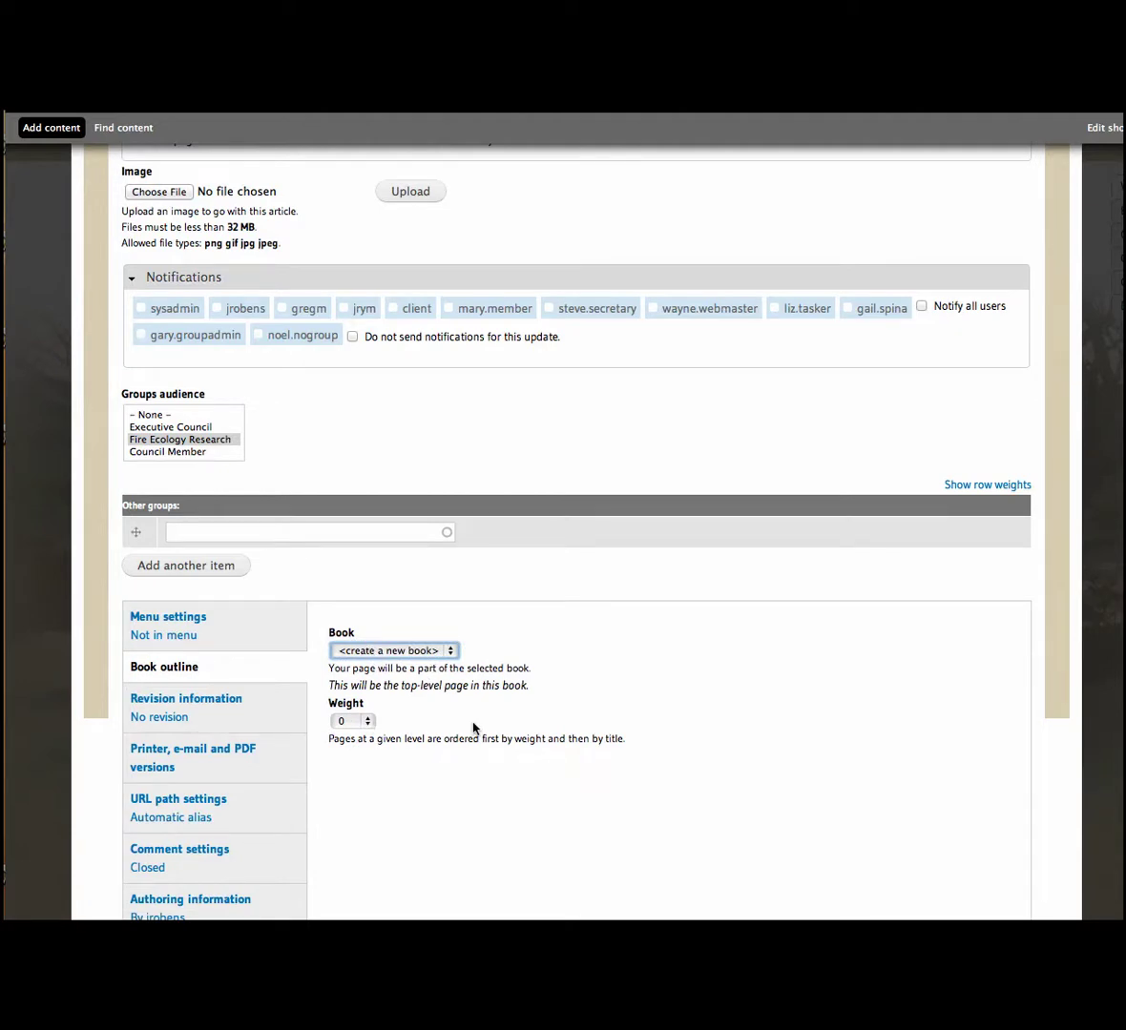
pyautogui.scroll(-3, 472, 726)
pyautogui.click(150, 810)
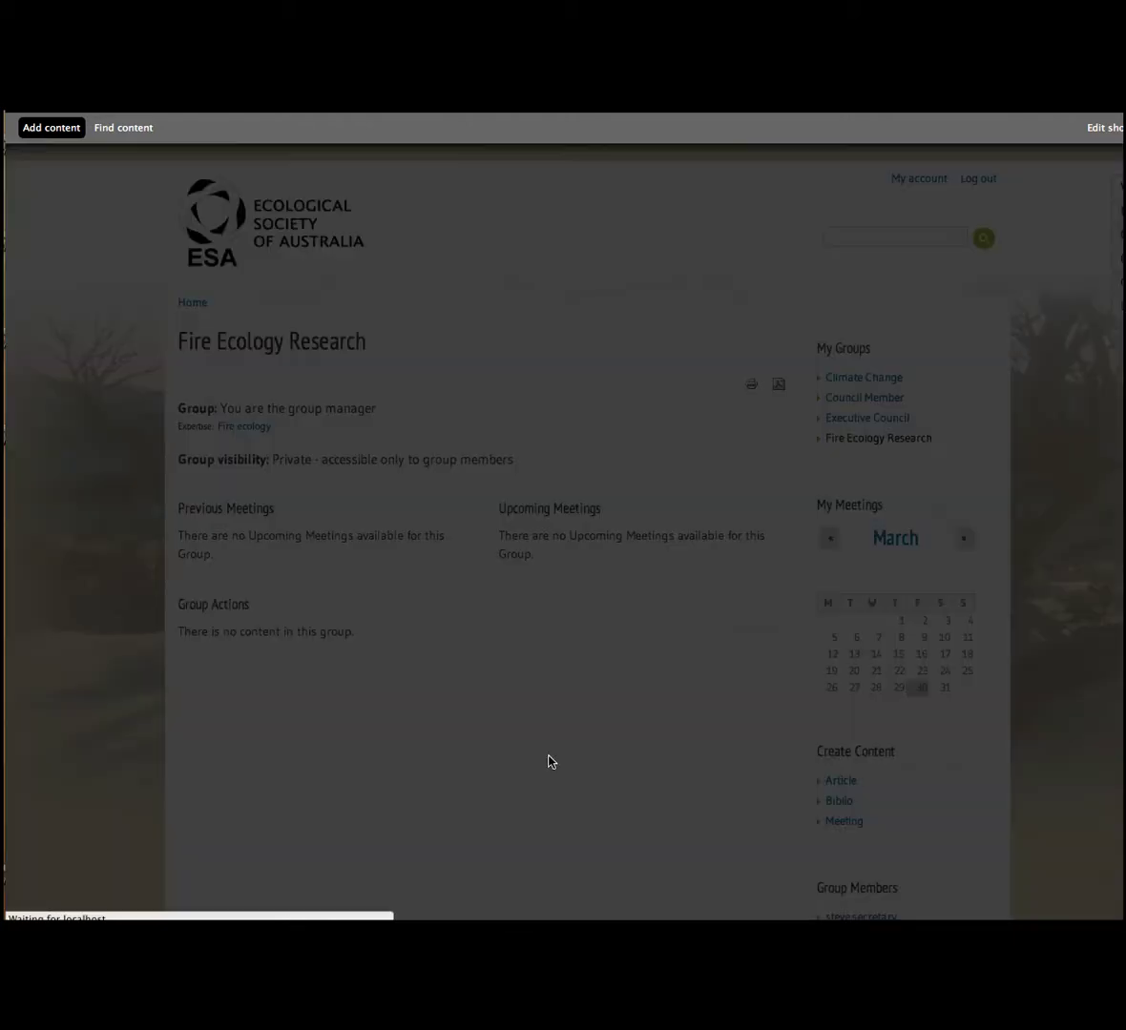
# - From Find content, add a child page to Fire Ecology 2012 manual titled 'Chapter 1 Extreme fire events'
pyautogui.scroll(-2, 551, 753)
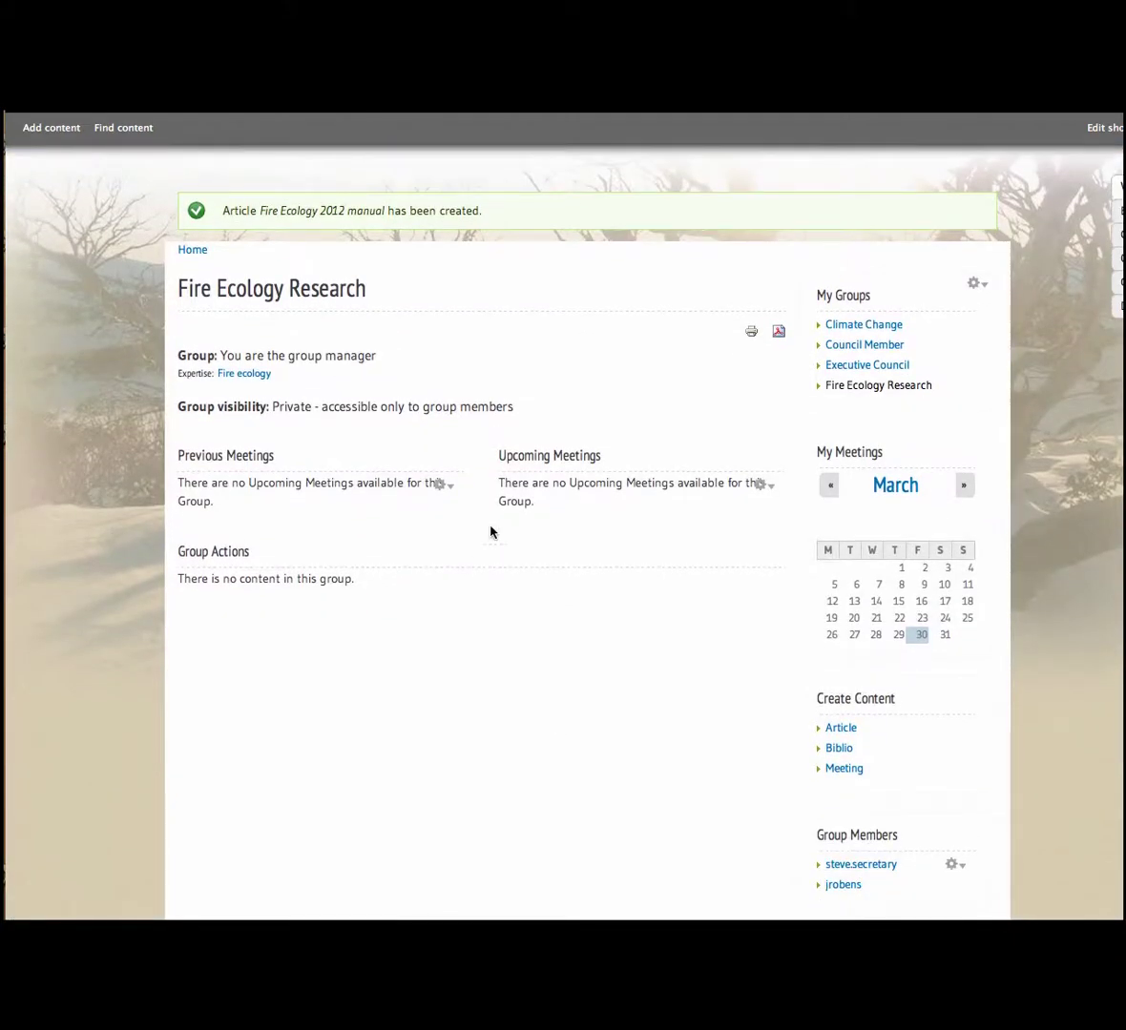
pyautogui.scroll(1, 251, 372)
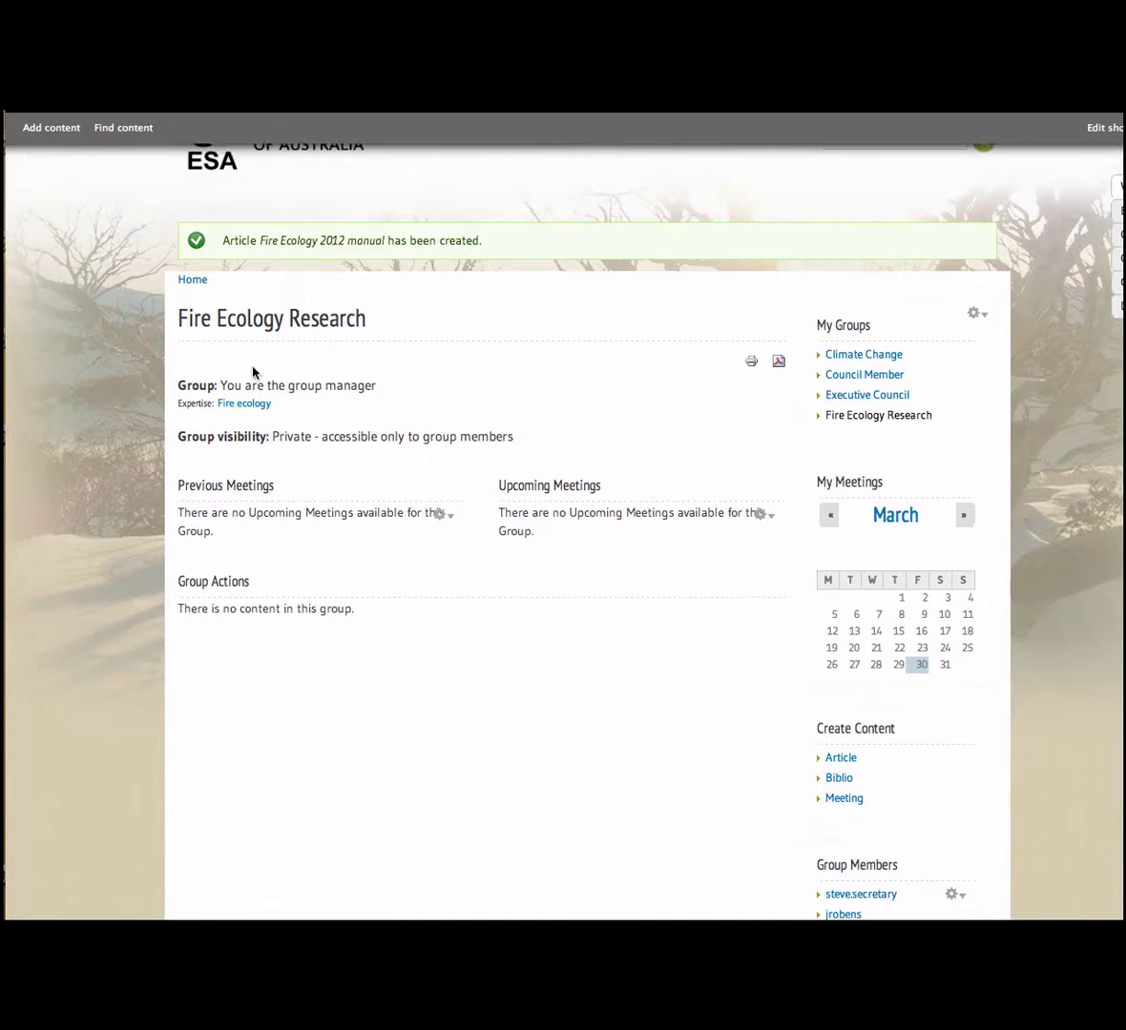
pyautogui.click(123, 128)
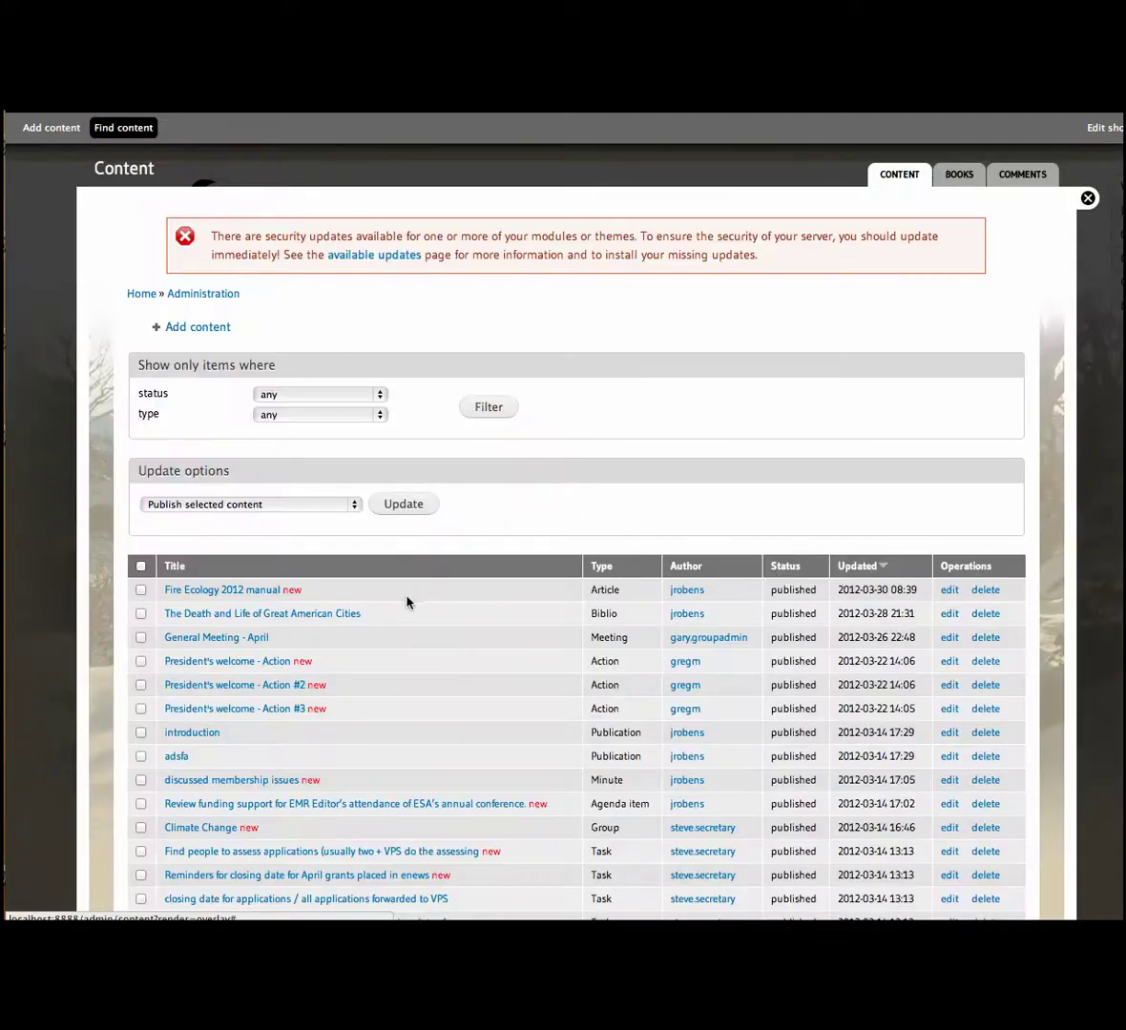
pyautogui.click(206, 590)
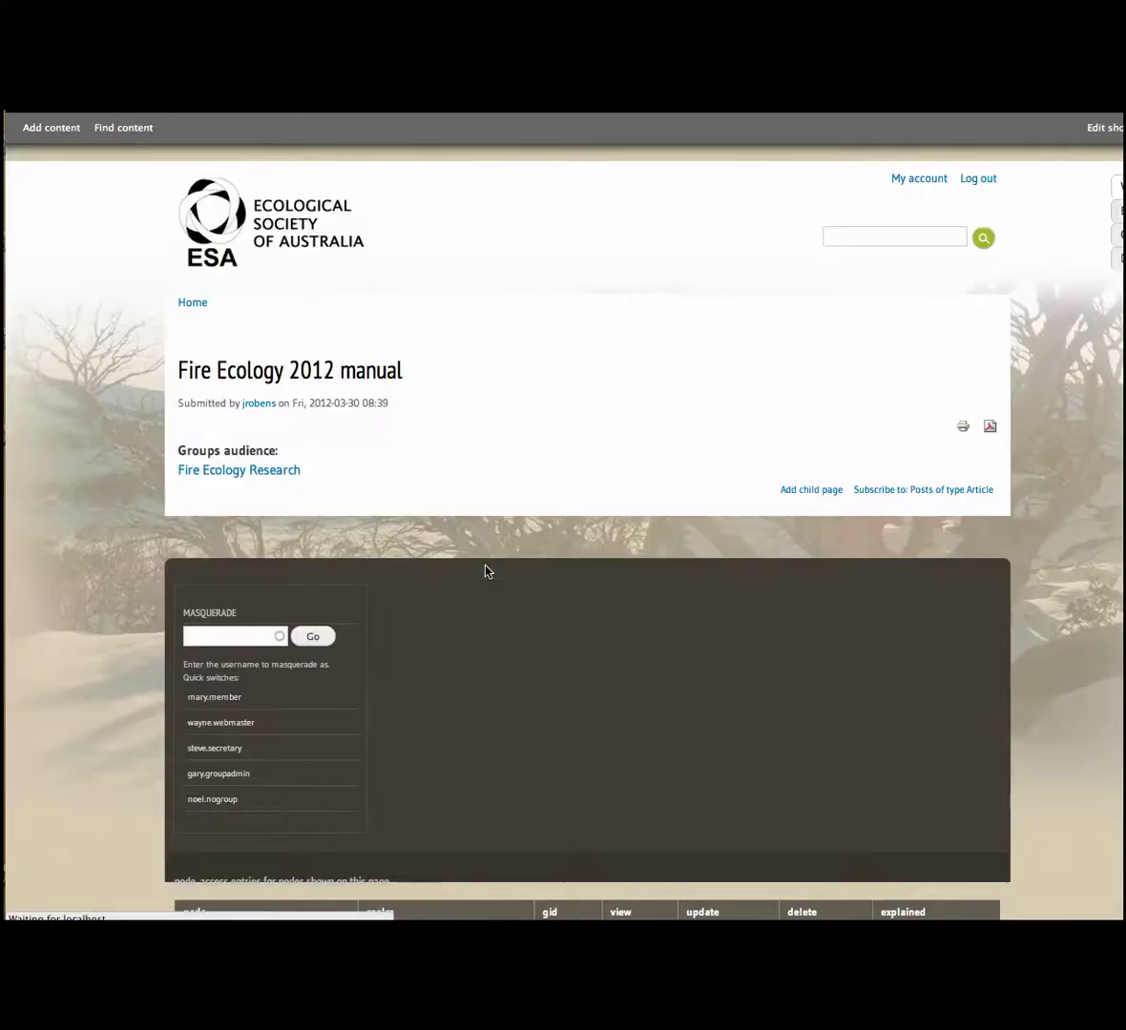
pyautogui.click(806, 491)
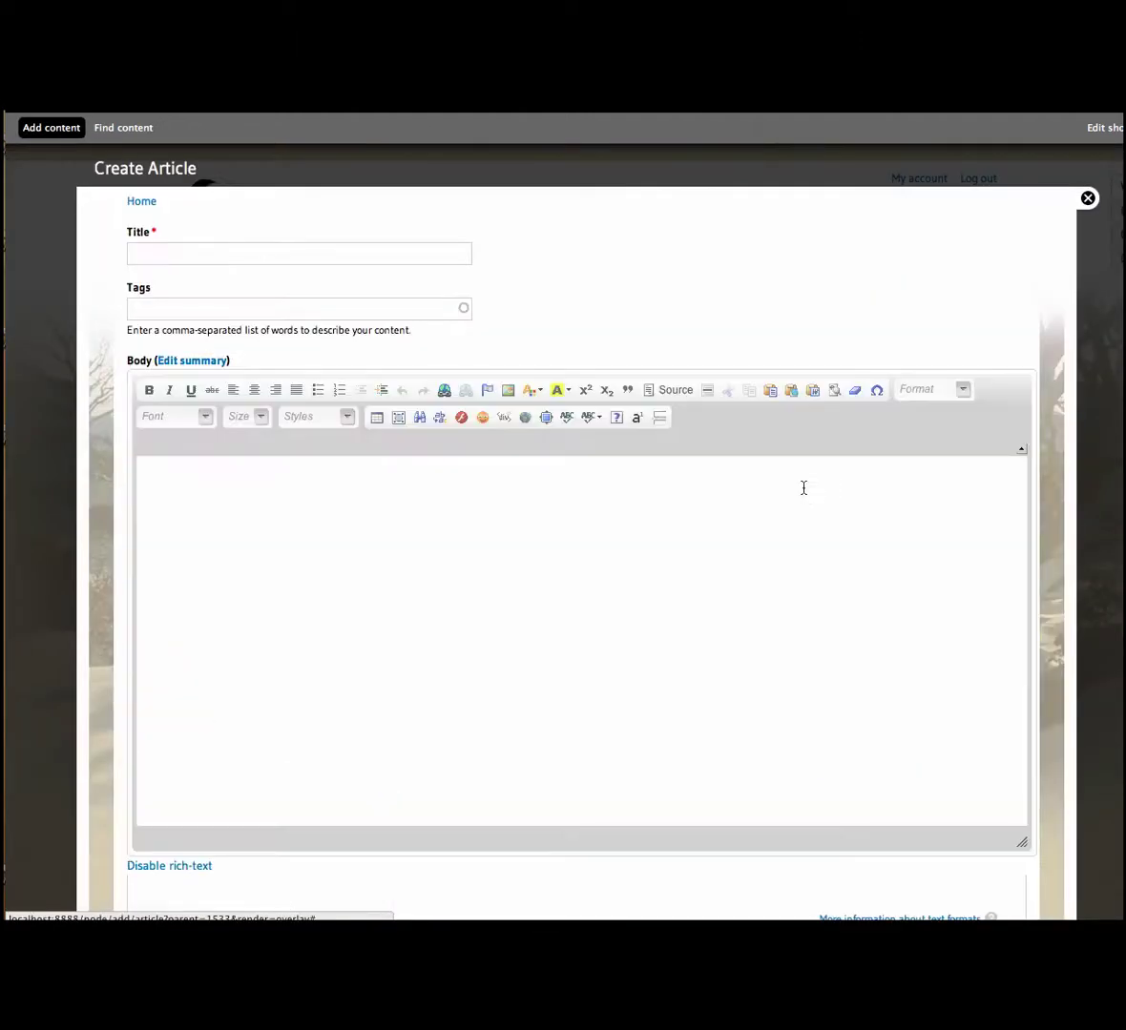
pyautogui.click(318, 258)
pyautogui.write('Chap')
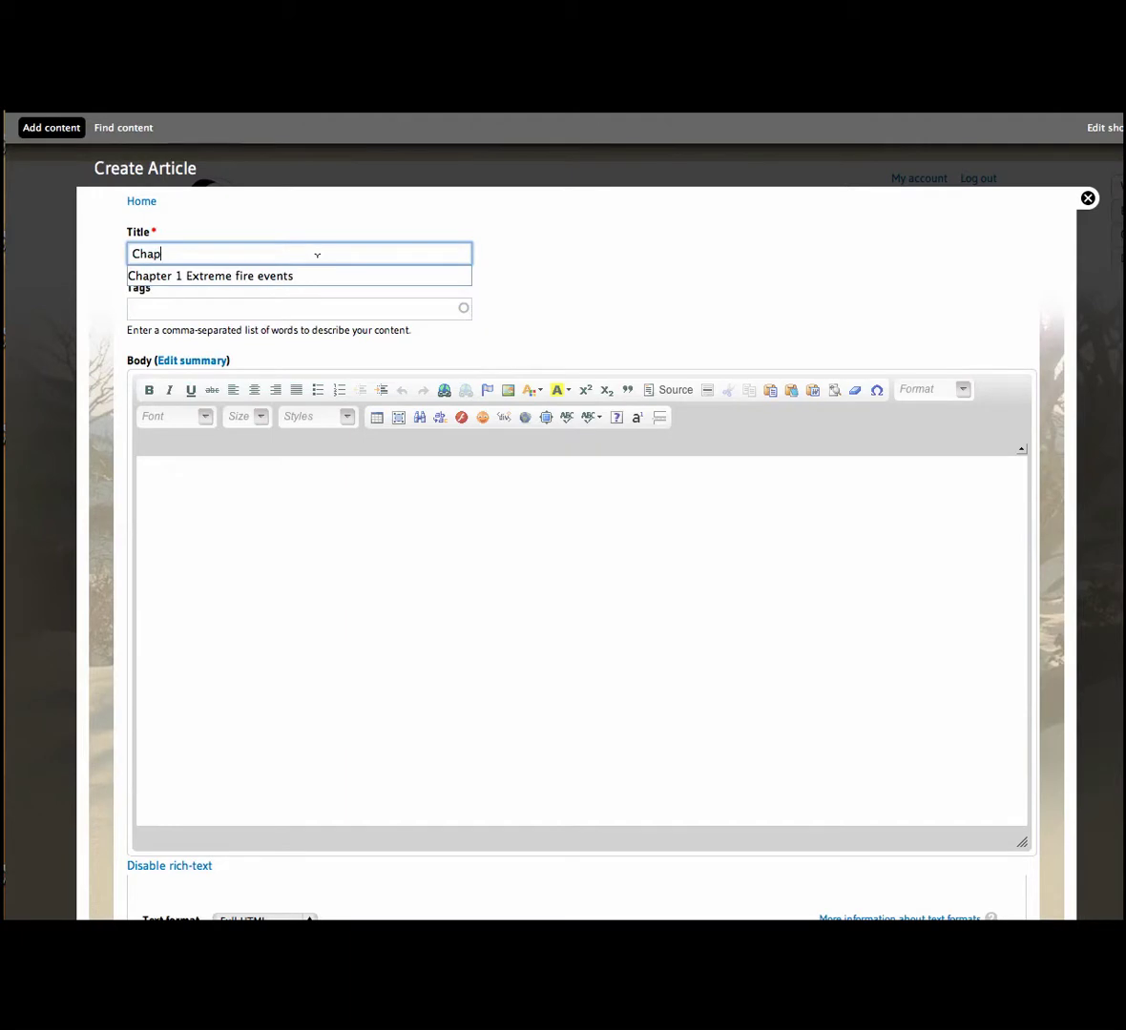
pyautogui.click(389, 275)
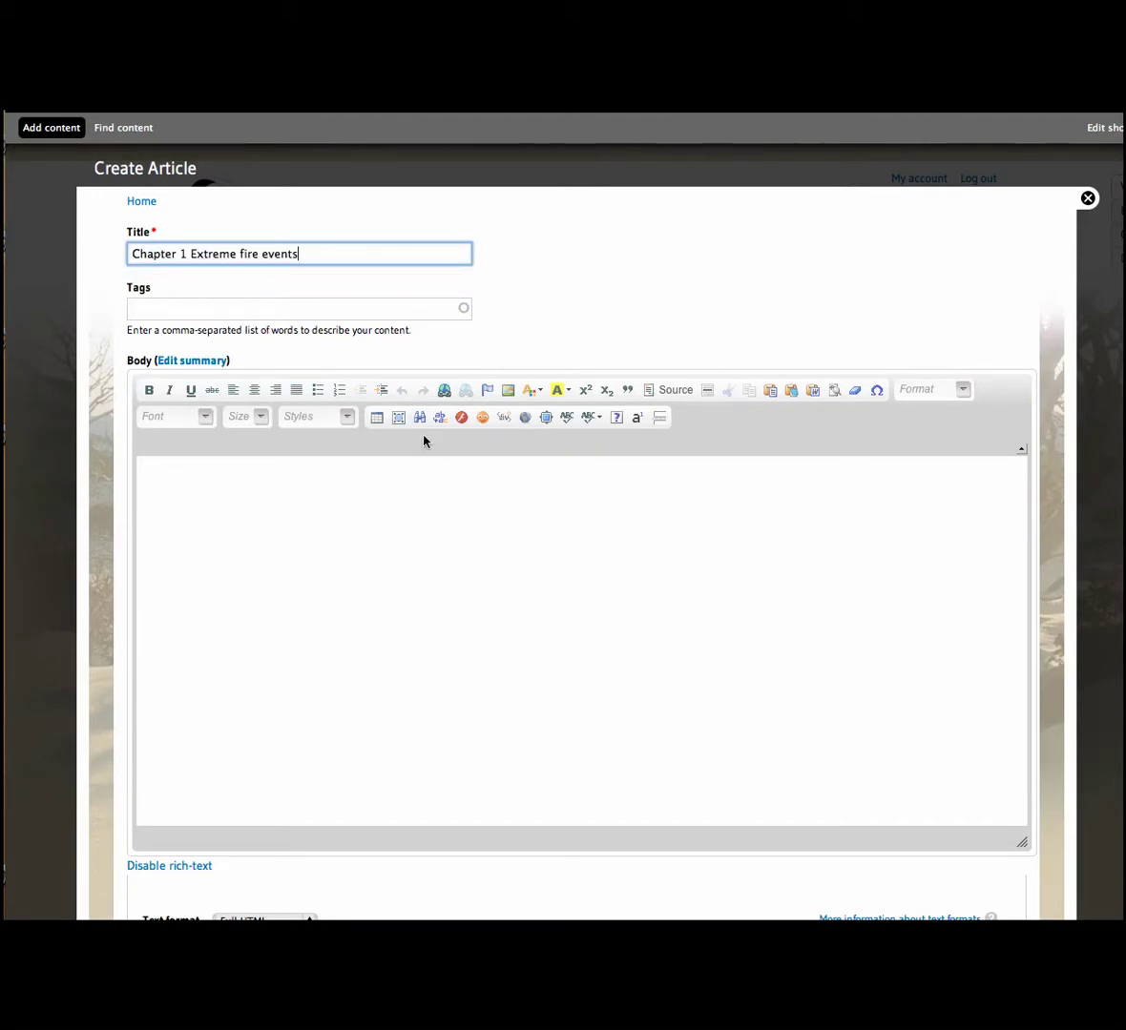
# - Switch to OpenOffice, recover the crashed documents, and select the Background section text
pyautogui.press('super+Tab')
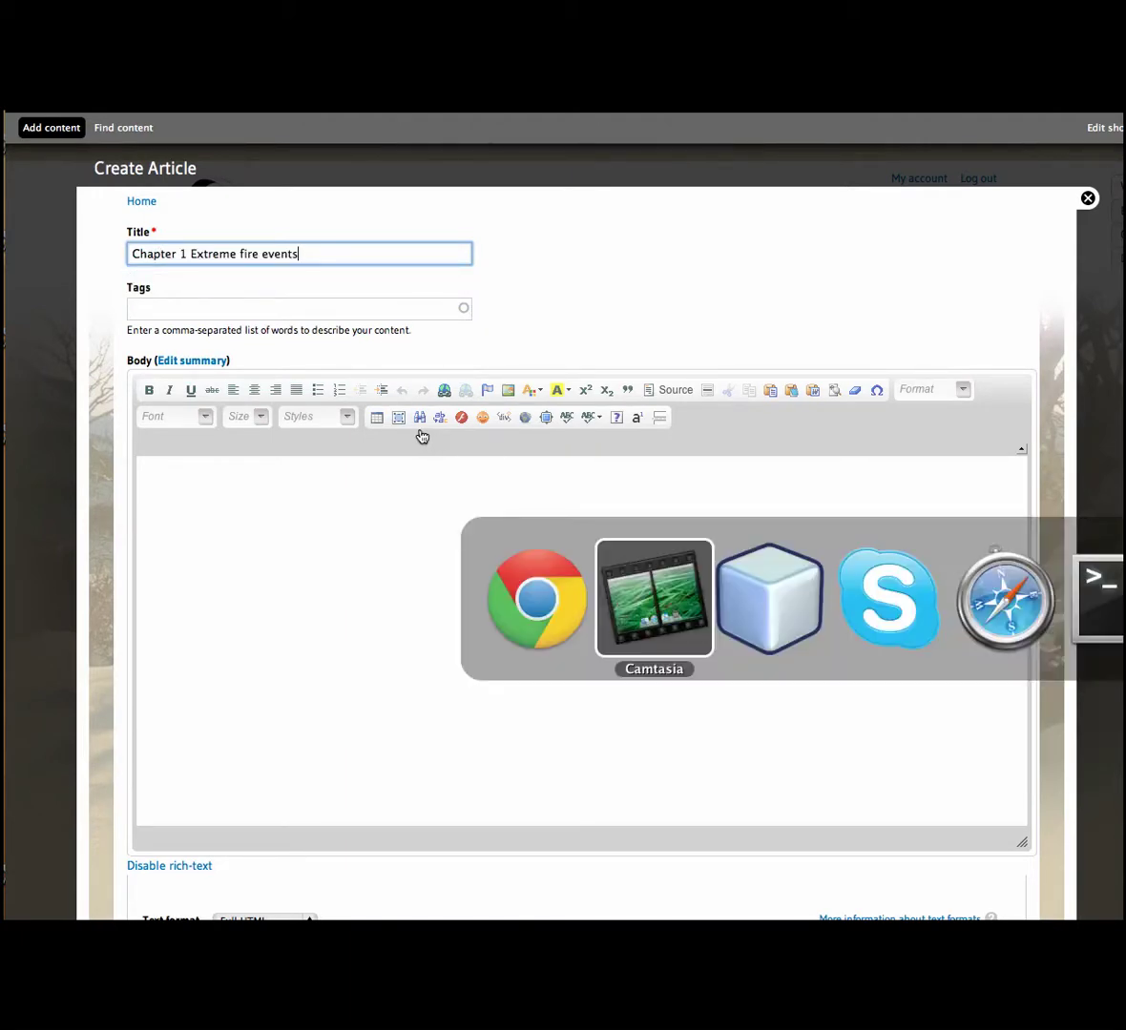
pyautogui.press('super+Tab')
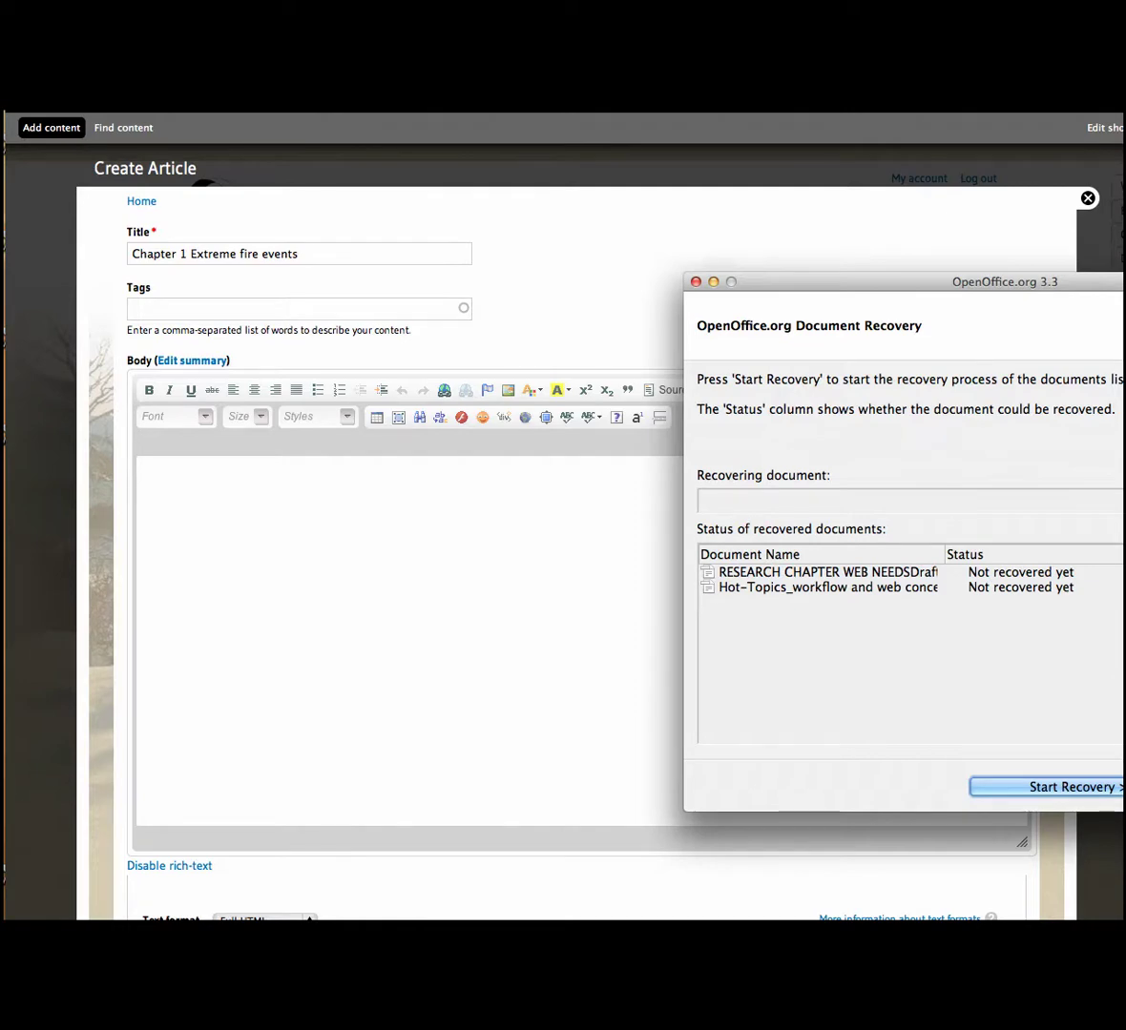
pyautogui.press('Return')
pyautogui.click(974, 733)
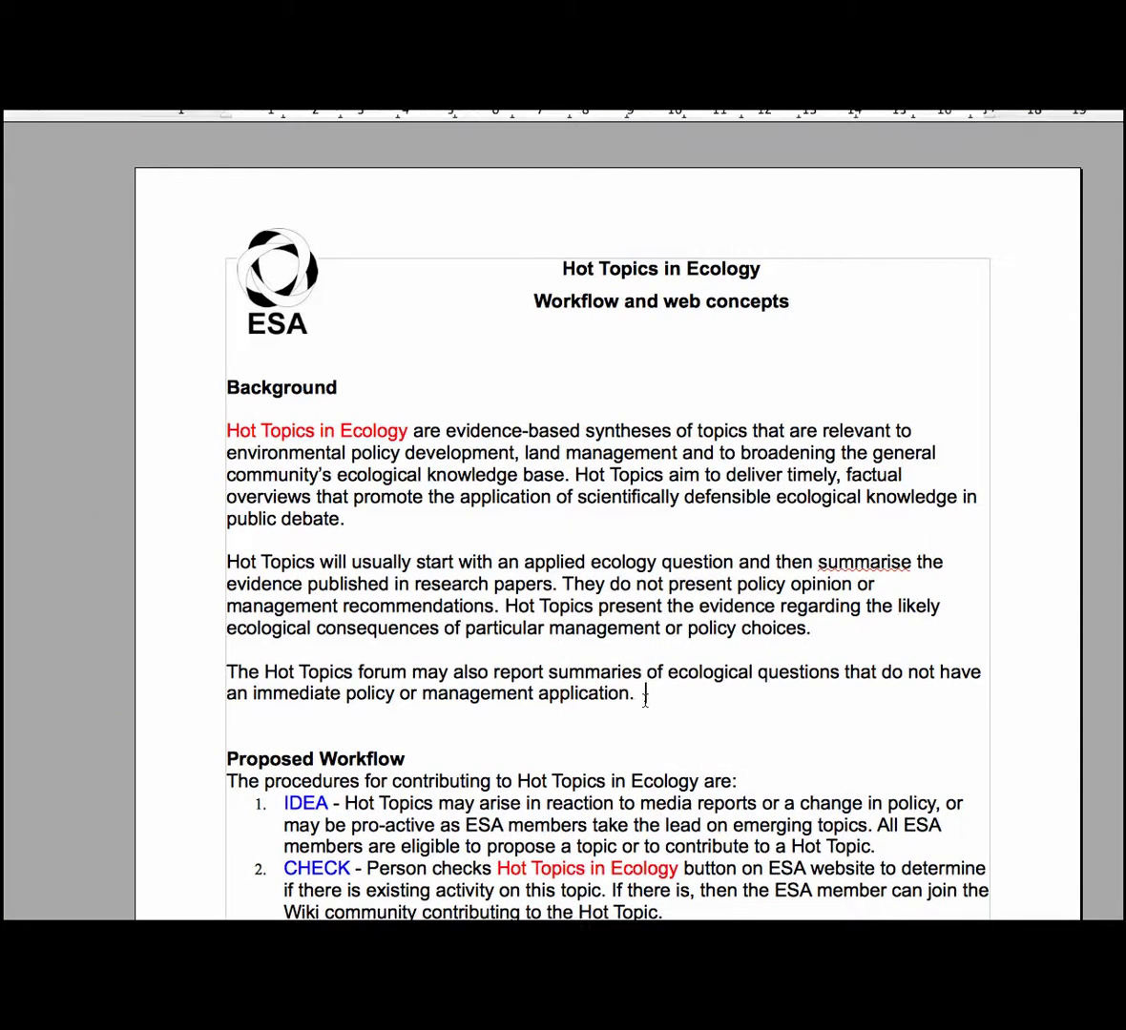
pyautogui.moveTo(645, 698); pyautogui.dragTo(222, 385)
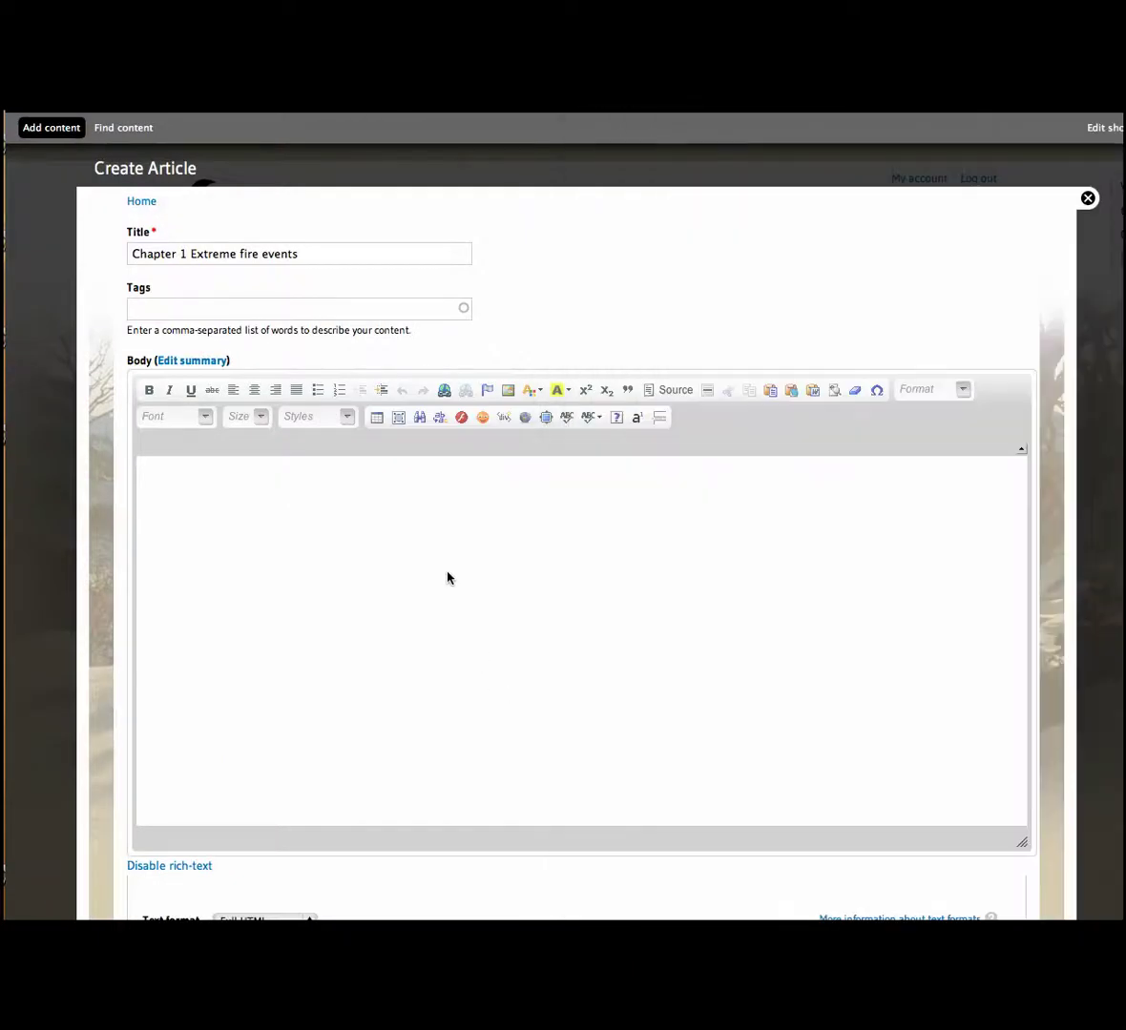
# - Paste the Background text into the body and delete the stray Version header line
pyautogui.click(429, 533)
pyautogui.press('super+v')
pyautogui.moveTo(729, 474); pyautogui.dragTo(128, 463)
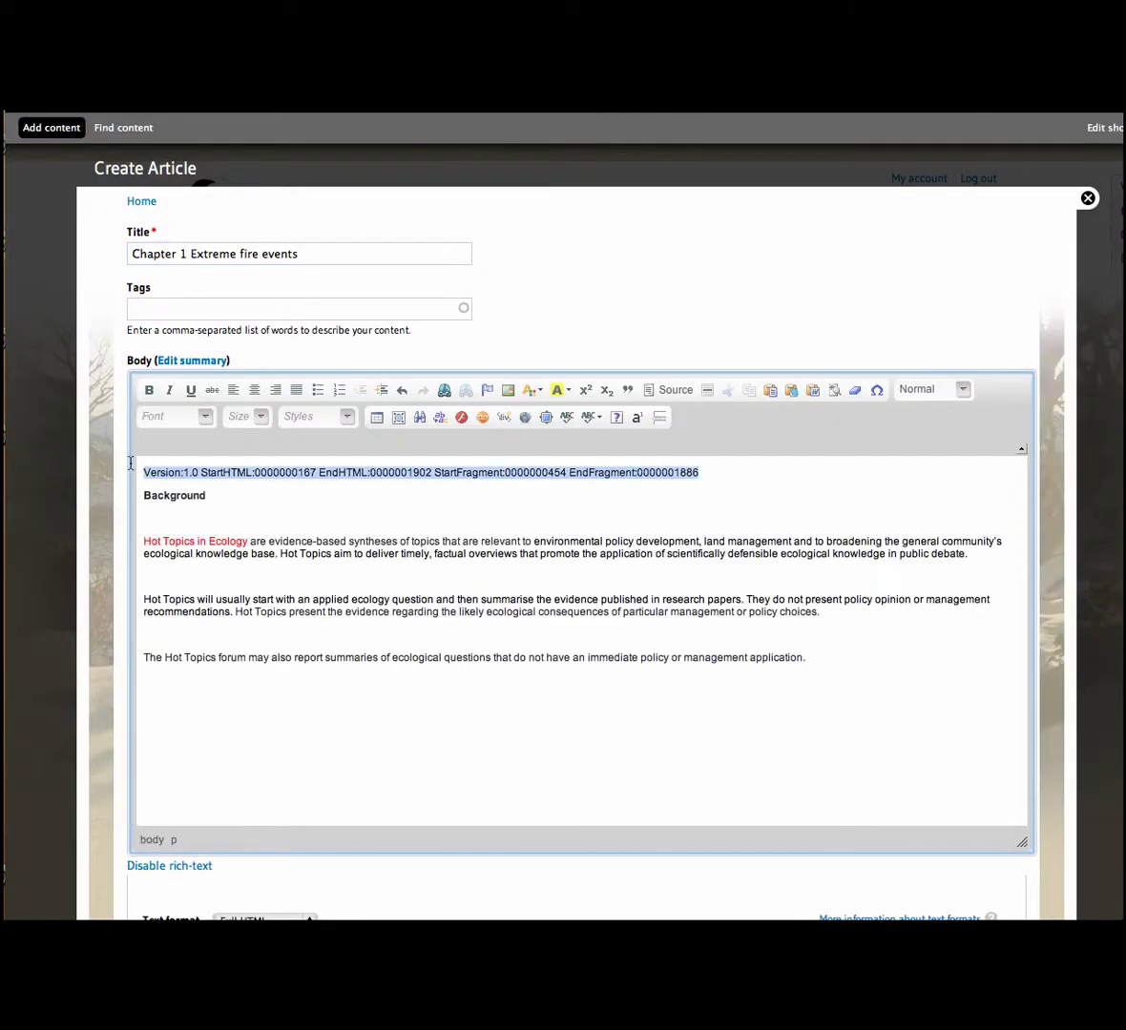
pyautogui.press('BackSpace')
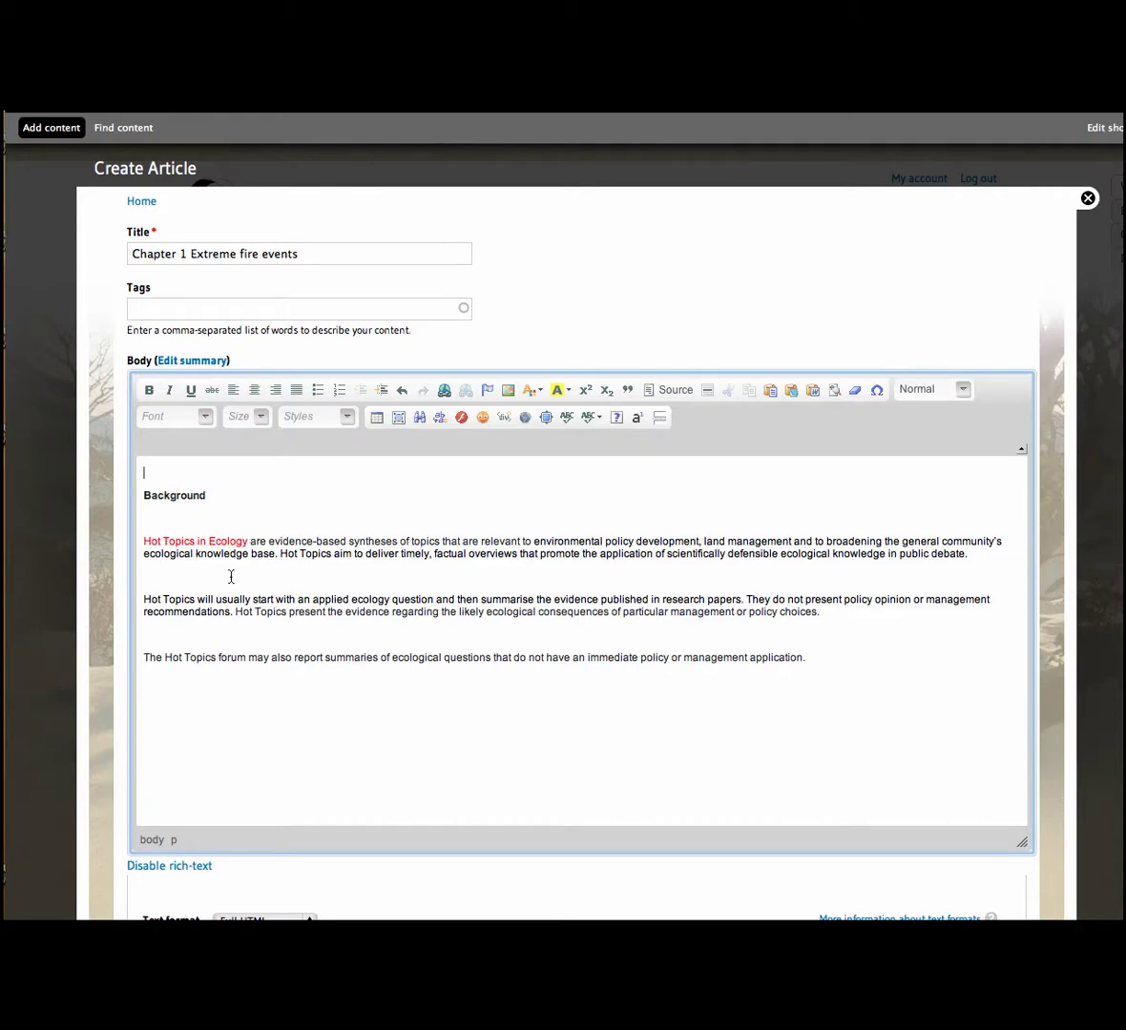
pyautogui.scroll(-1, 231, 576)
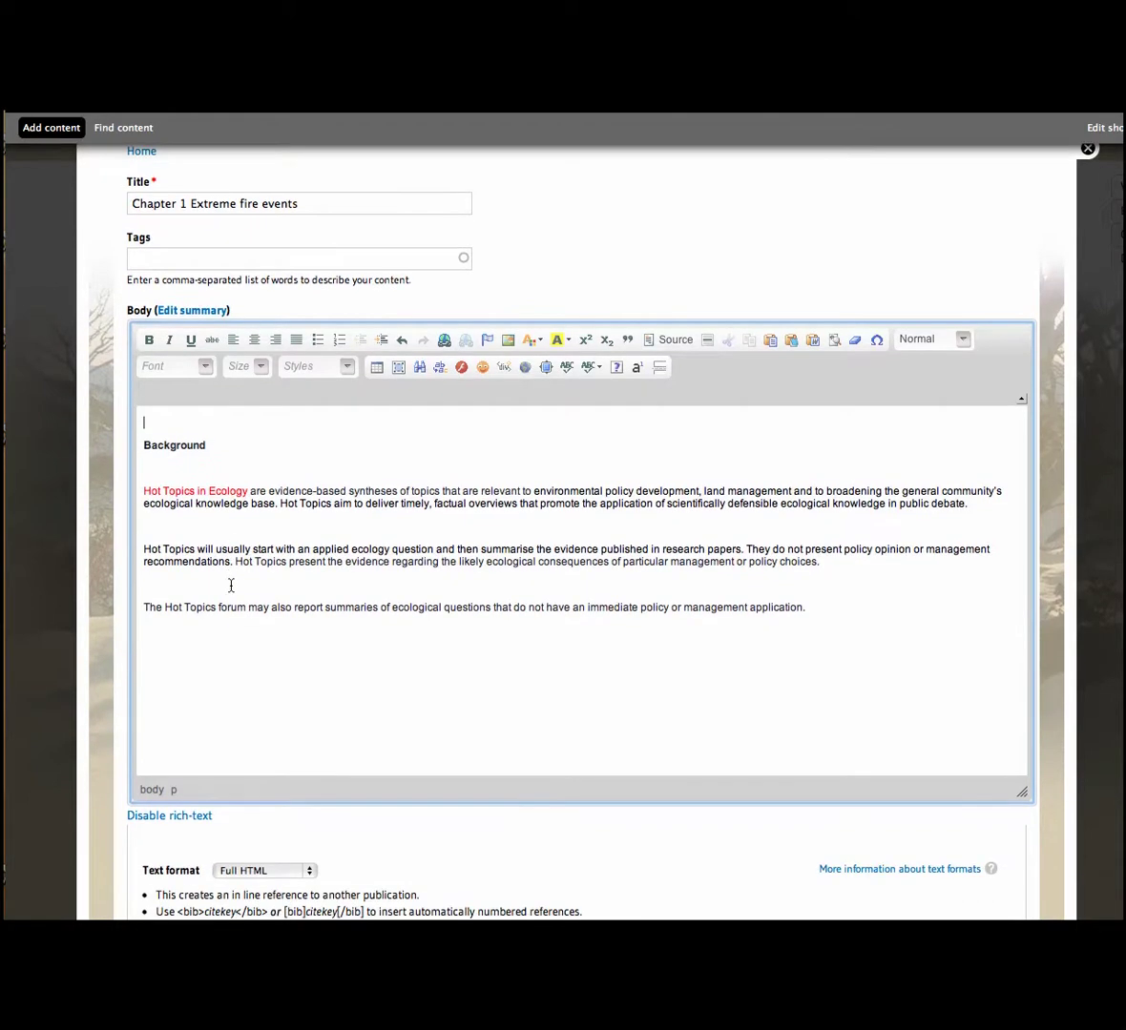
pyautogui.scroll(-1, 237, 580)
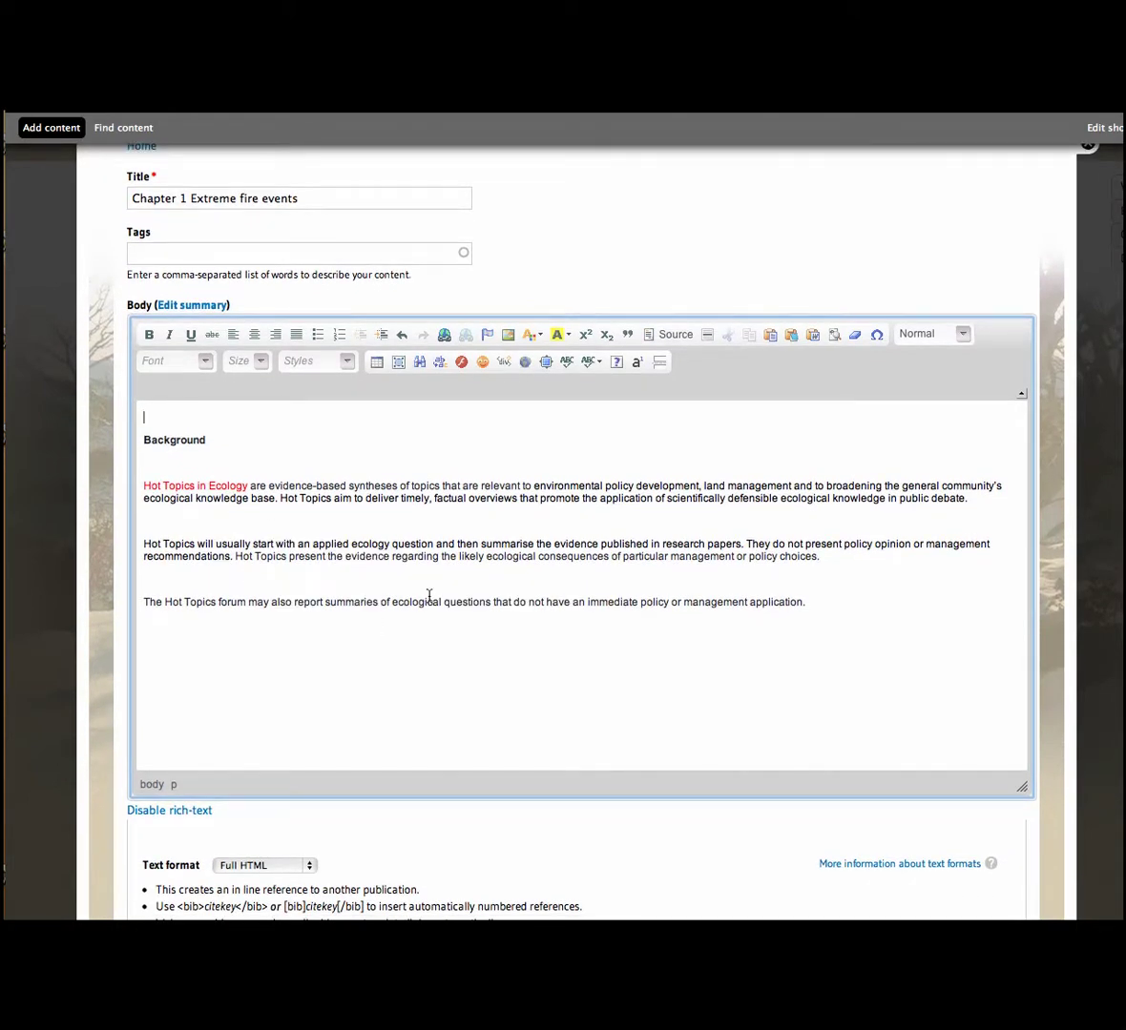
# - Format the Background line as Heading 2
pyautogui.click(234, 435)
pyautogui.doubleClick(246, 445)
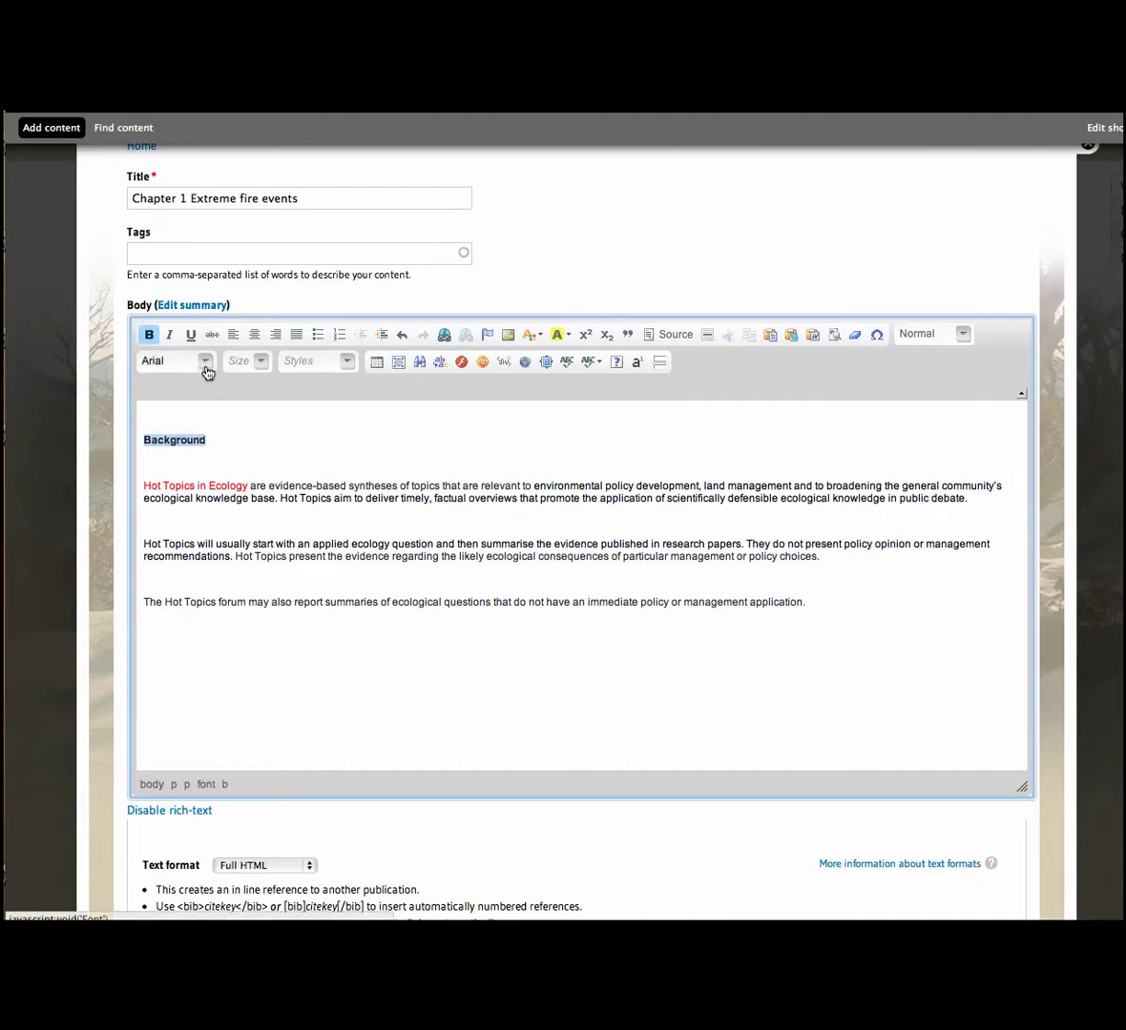
pyautogui.click(205, 362)
pyautogui.click(358, 406)
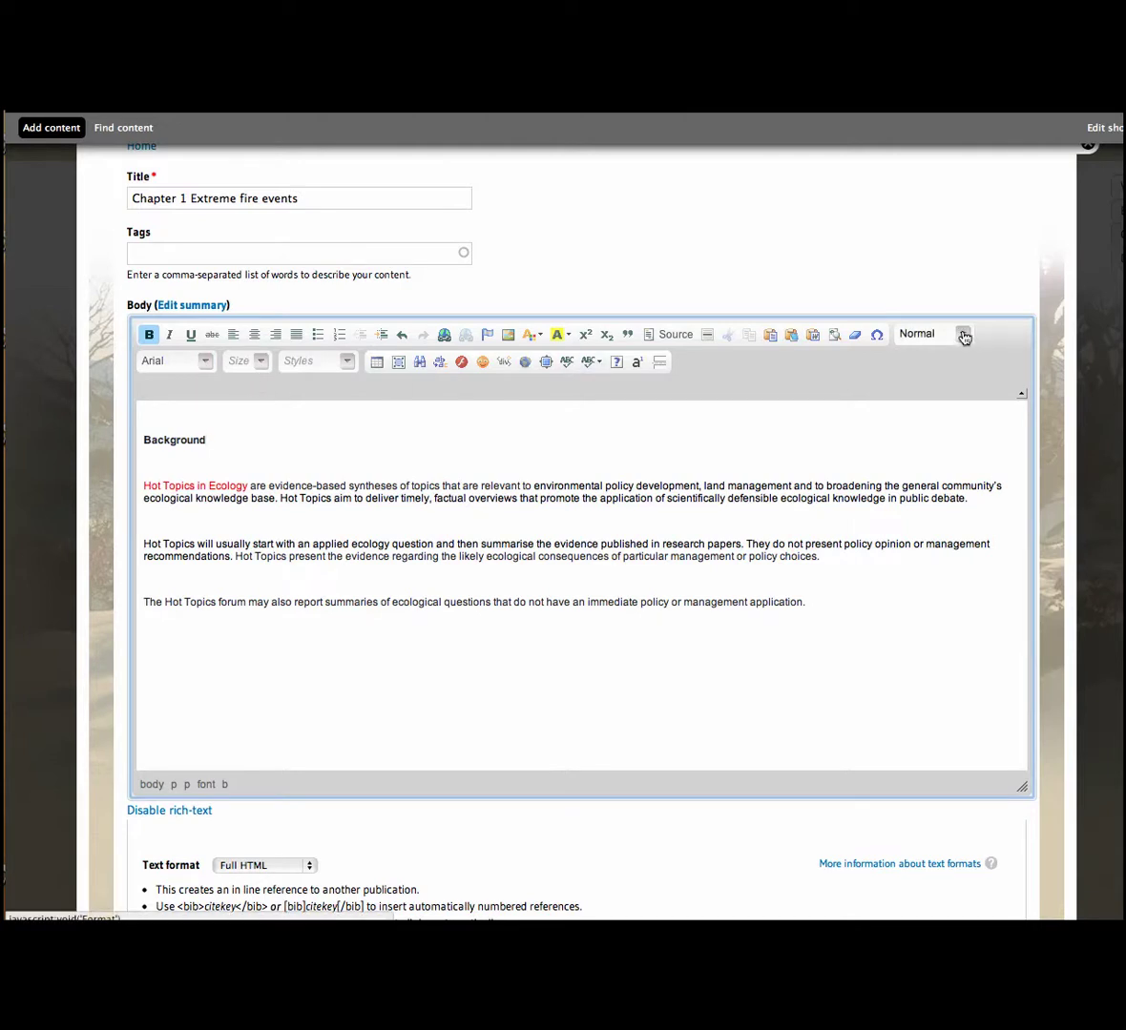
pyautogui.tripleClick(202, 440)
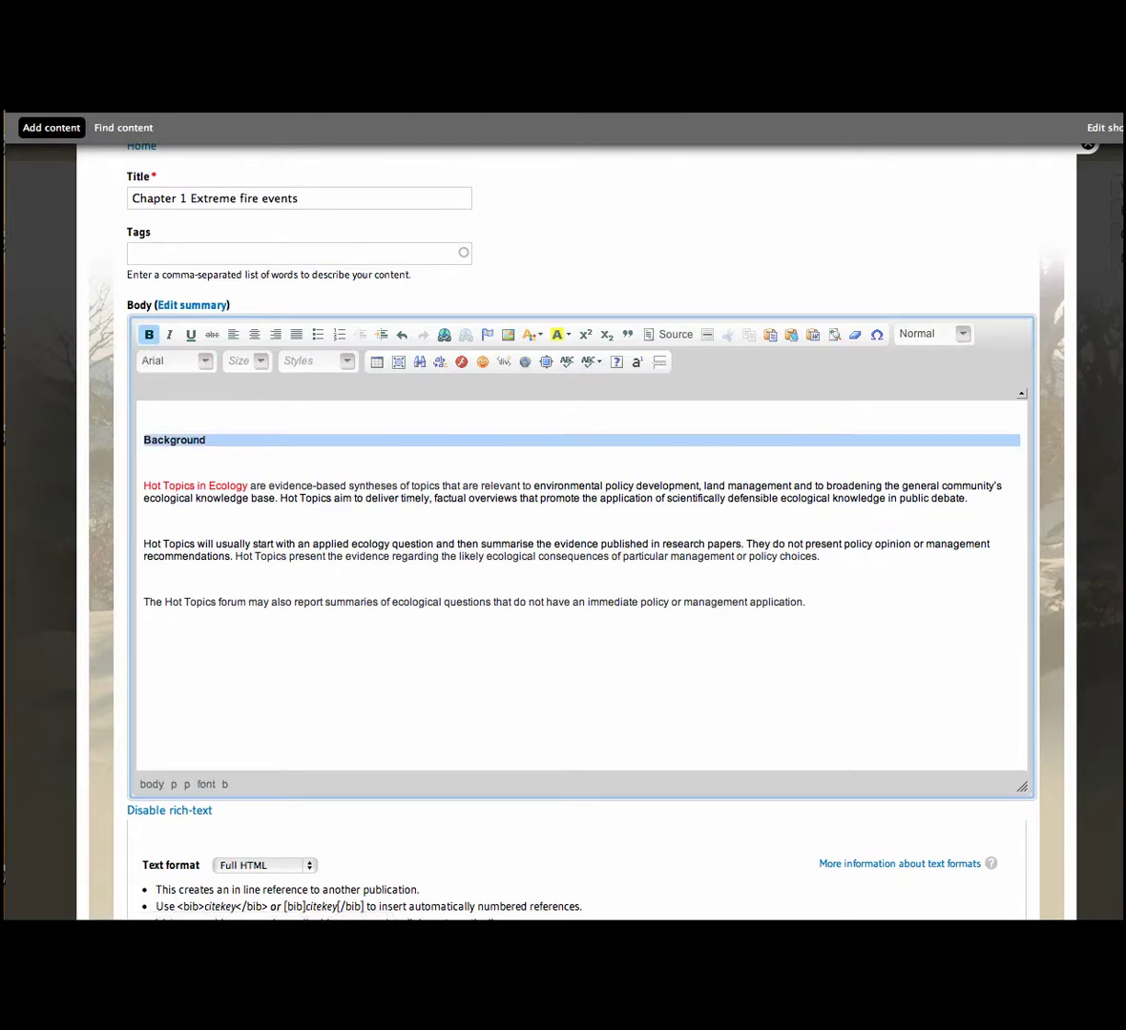
pyautogui.click(962, 335)
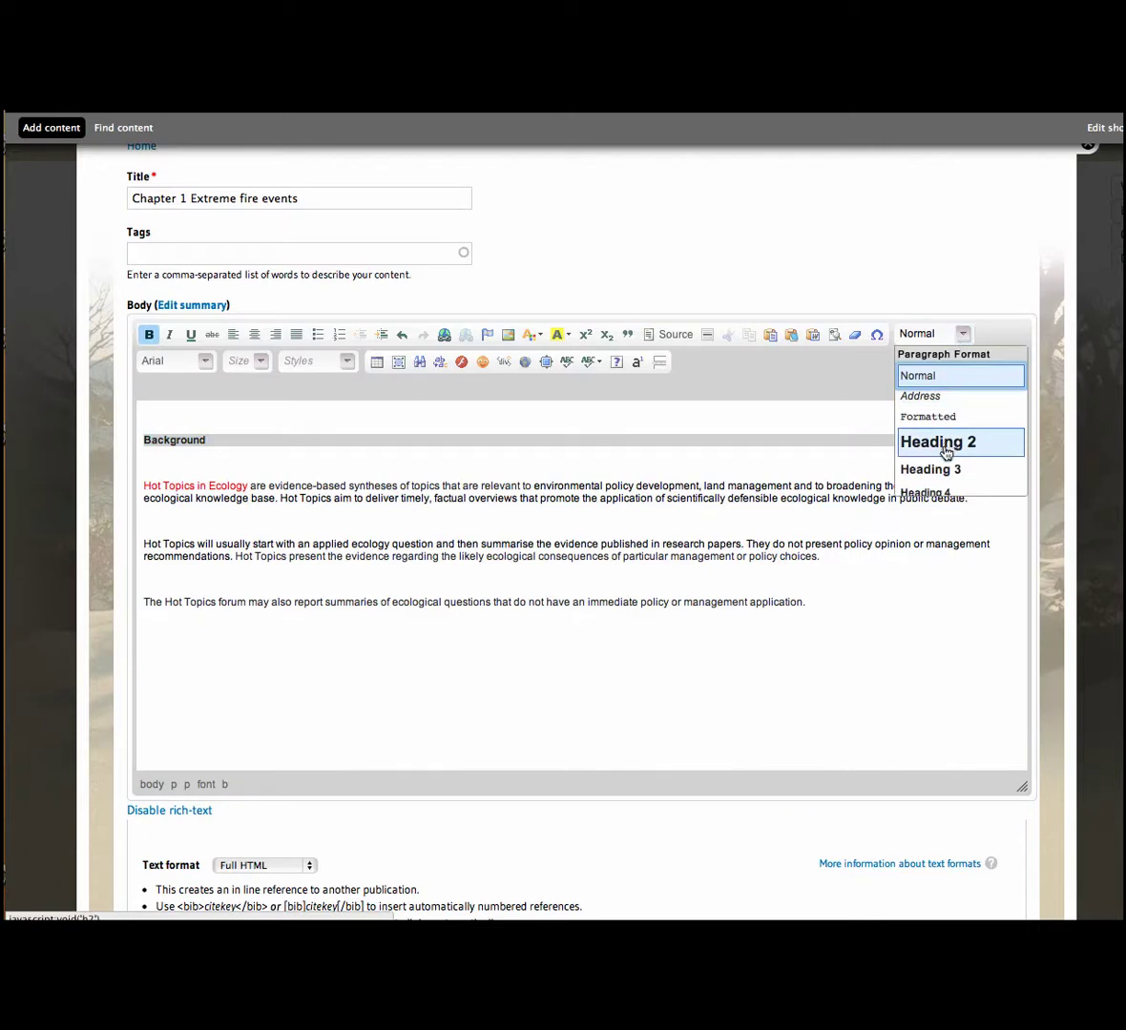
pyautogui.scroll(-1, 945, 456)
pyautogui.scroll(3, 944, 456)
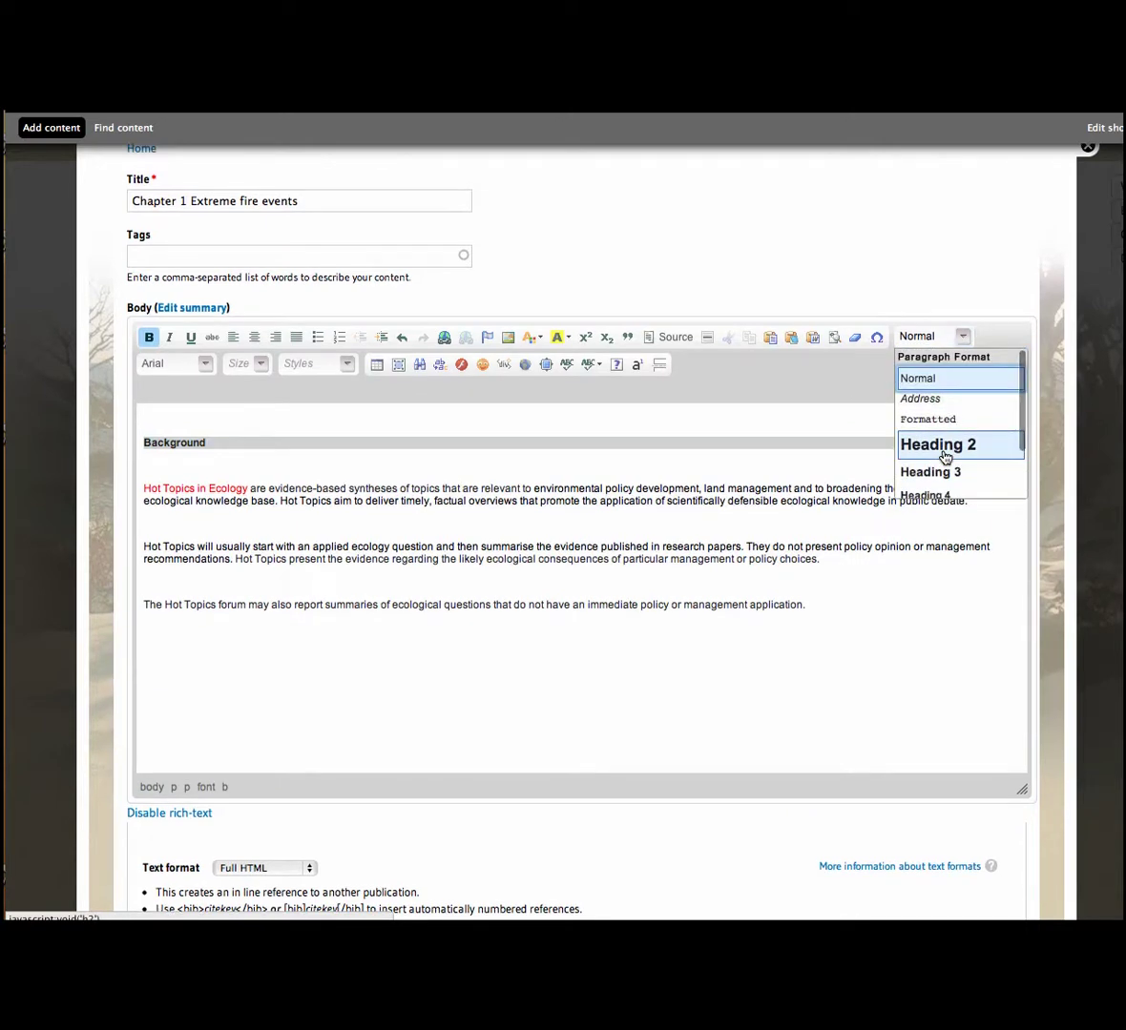
pyautogui.click(945, 456)
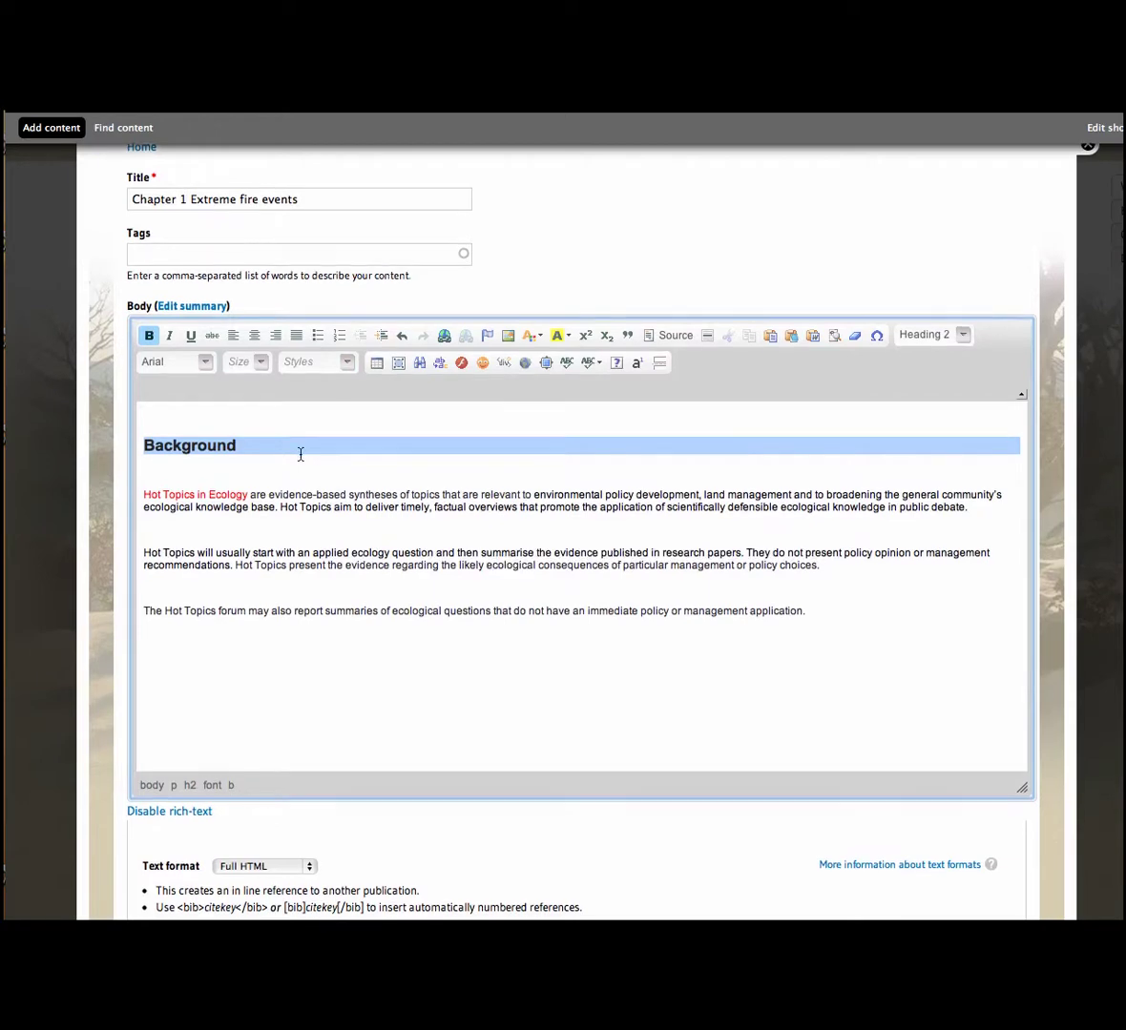
# - Save the Chapter 1 Extreme fire events article
pyautogui.scroll(-2, 301, 454)
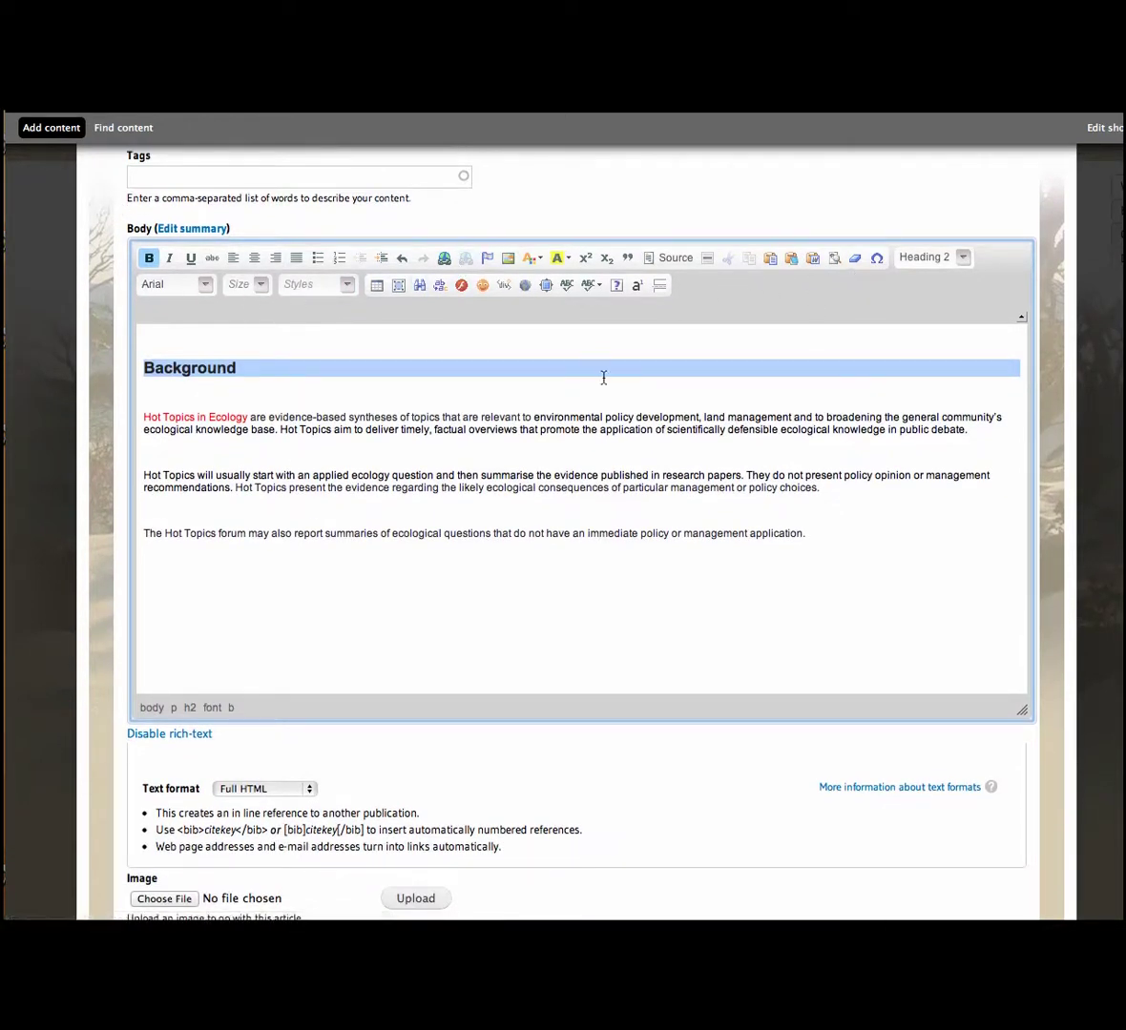
pyautogui.scroll(-7, 594, 385)
pyautogui.scroll(3, 576, 411)
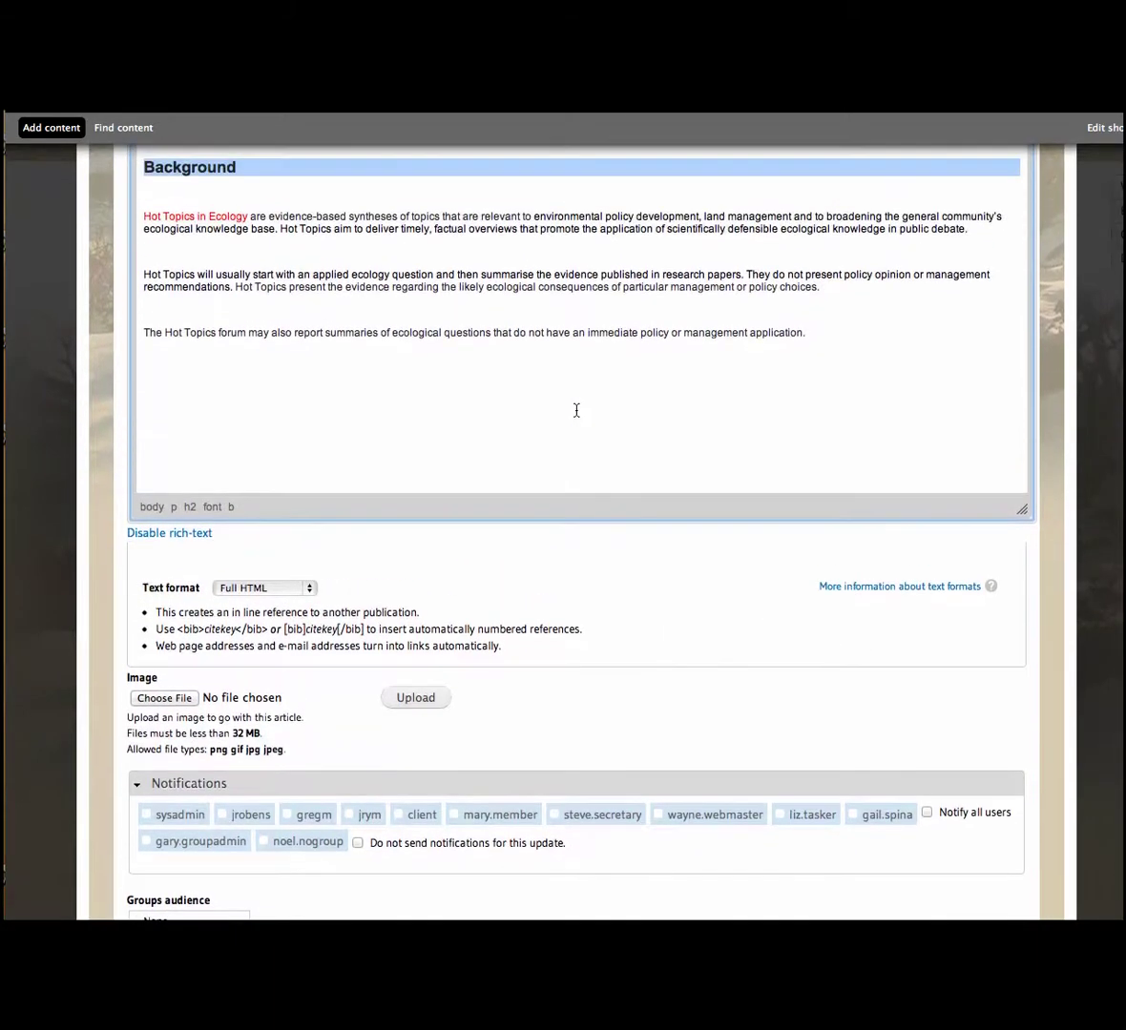
pyautogui.scroll(-10, 577, 410)
pyautogui.scroll(-10, 369, 734)
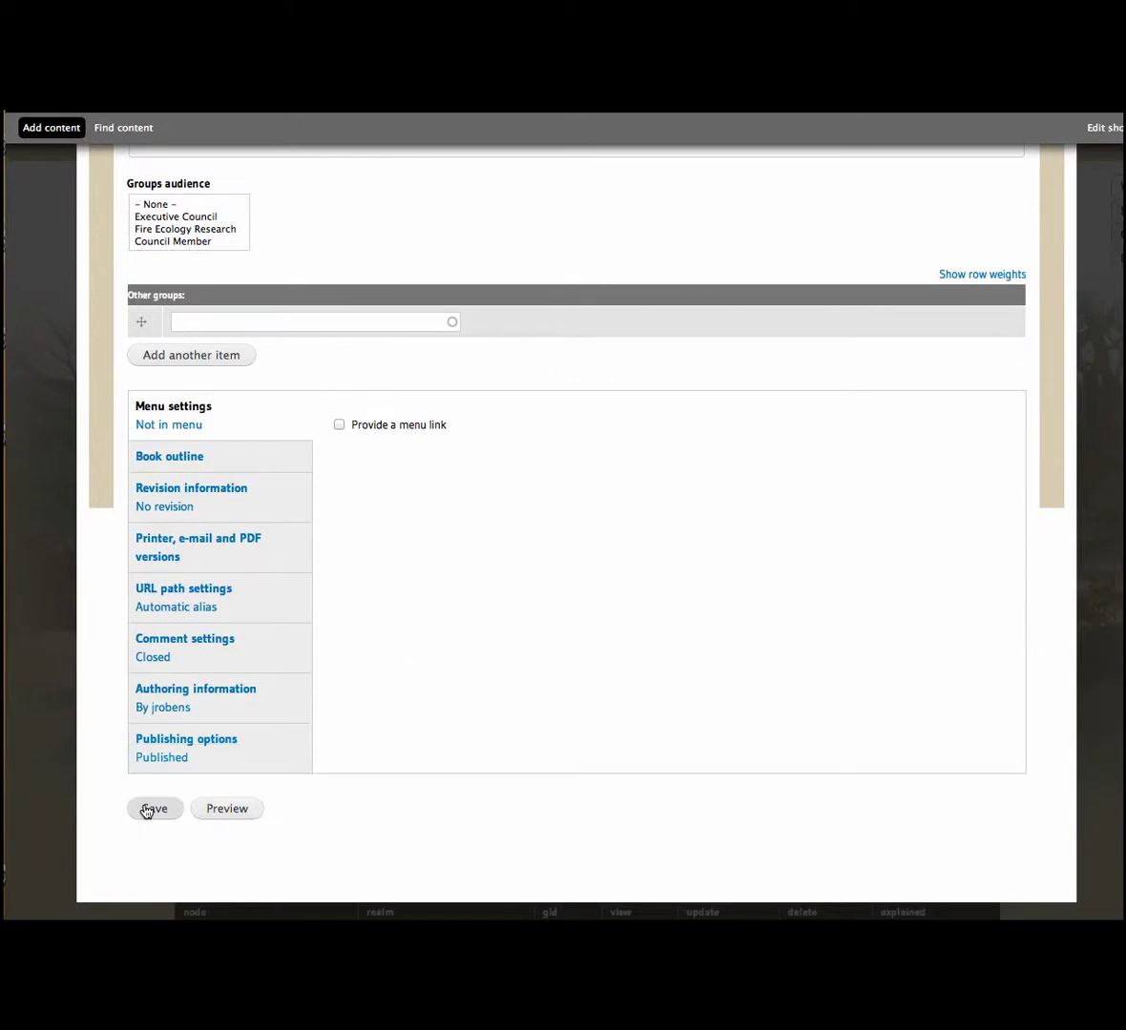
pyautogui.click(146, 810)
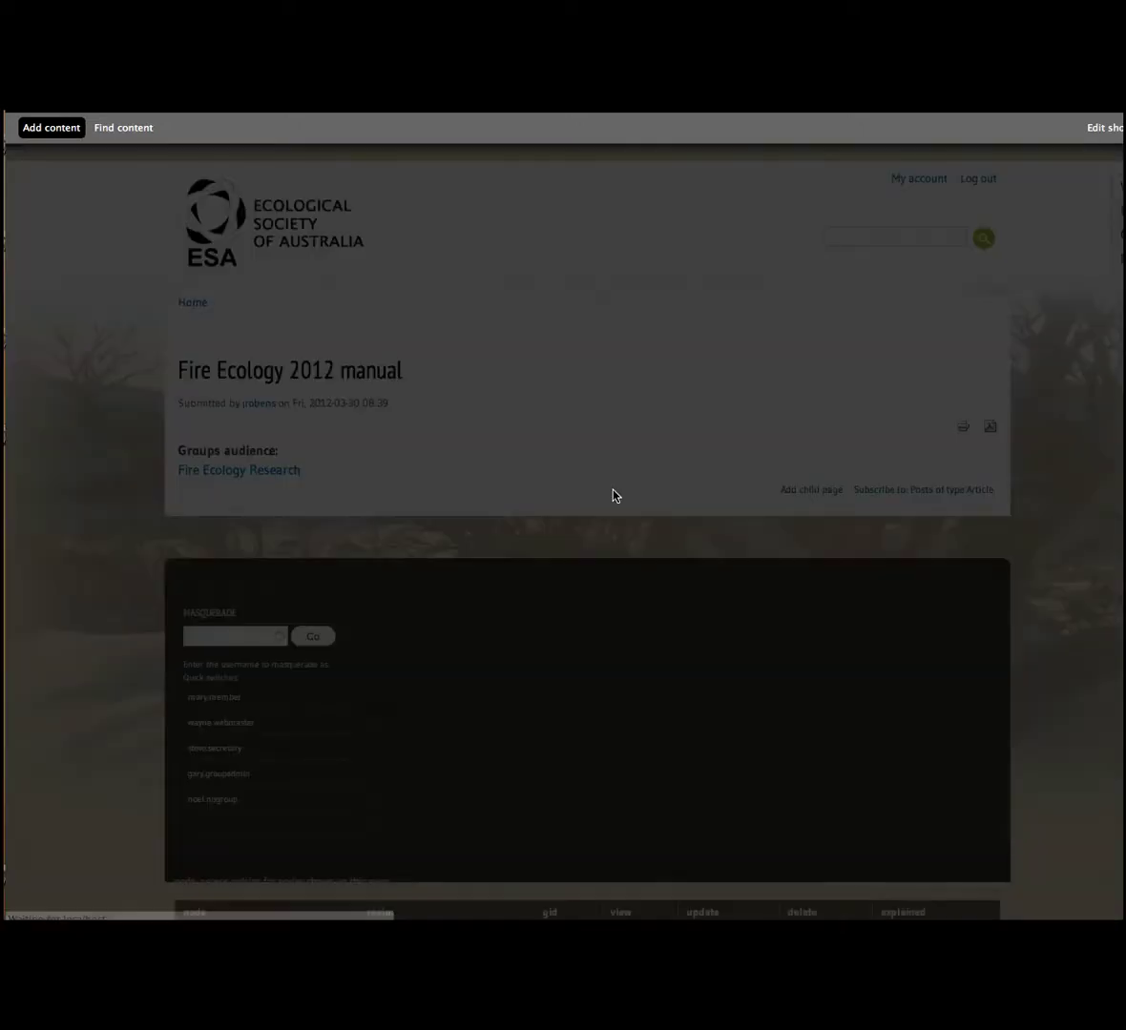
# - Visit the parent Fire Ecology 2012 manual page, then return to the Chapter 1 page
pyautogui.scroll(-4, 614, 495)
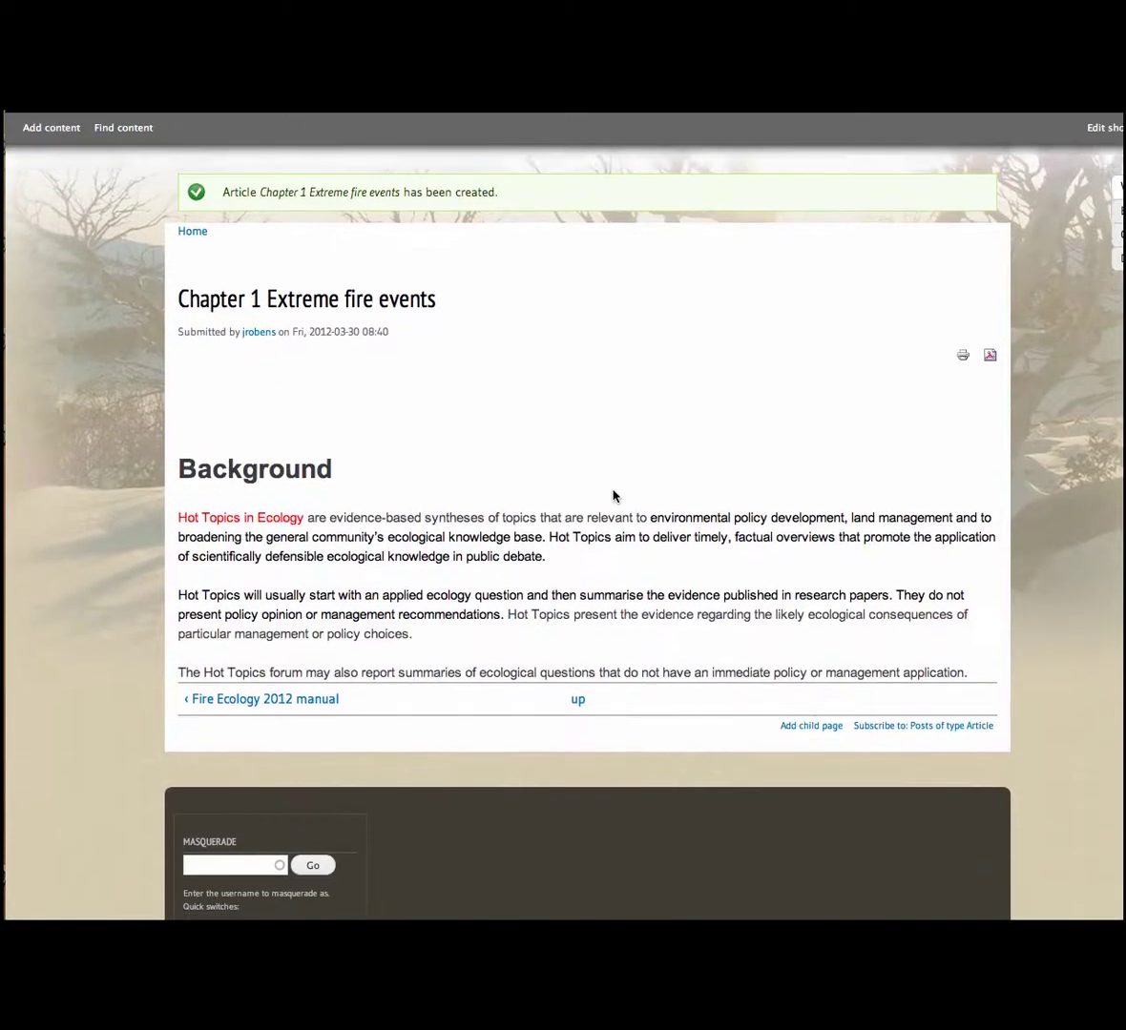
pyautogui.scroll(-1, 613, 494)
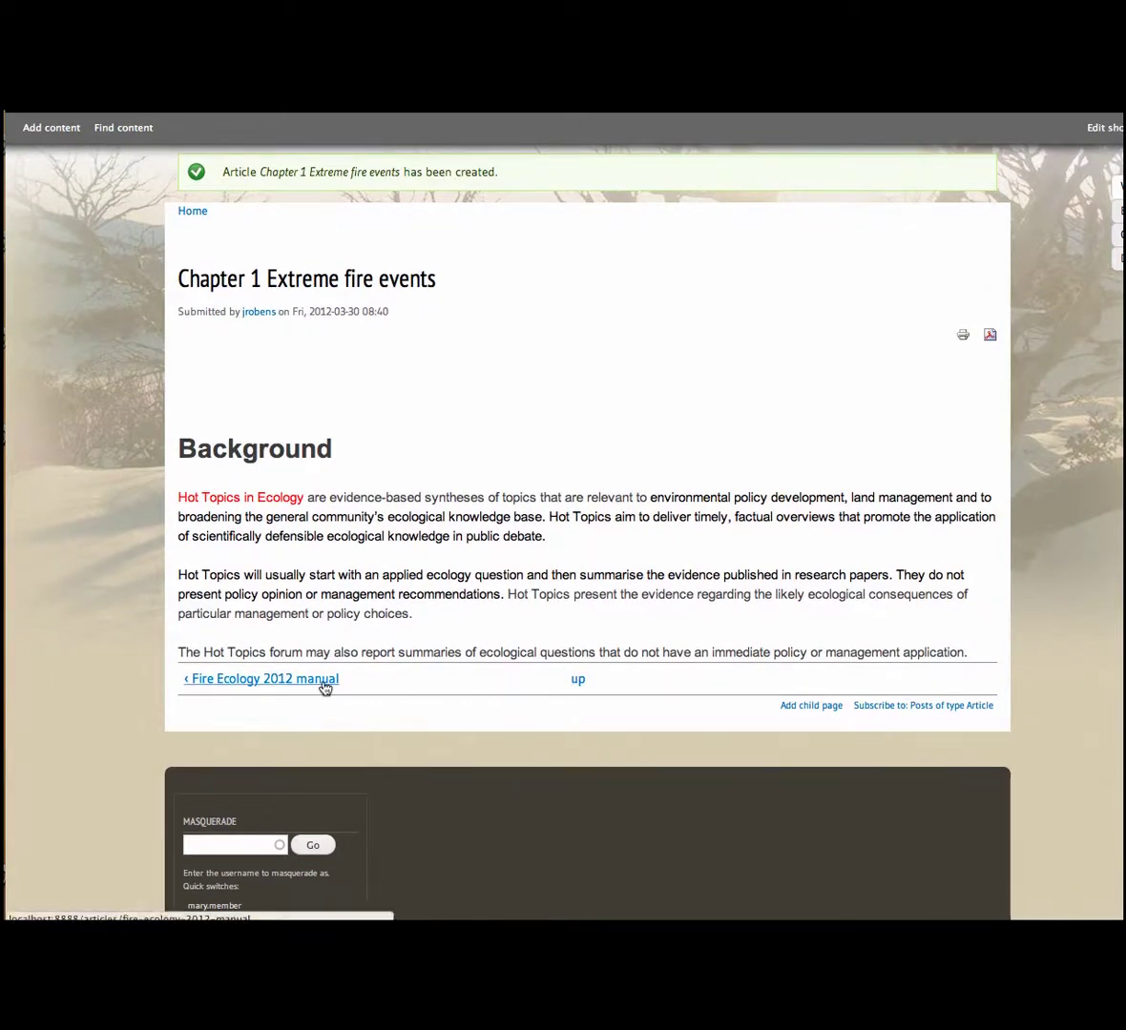
pyautogui.click(284, 680)
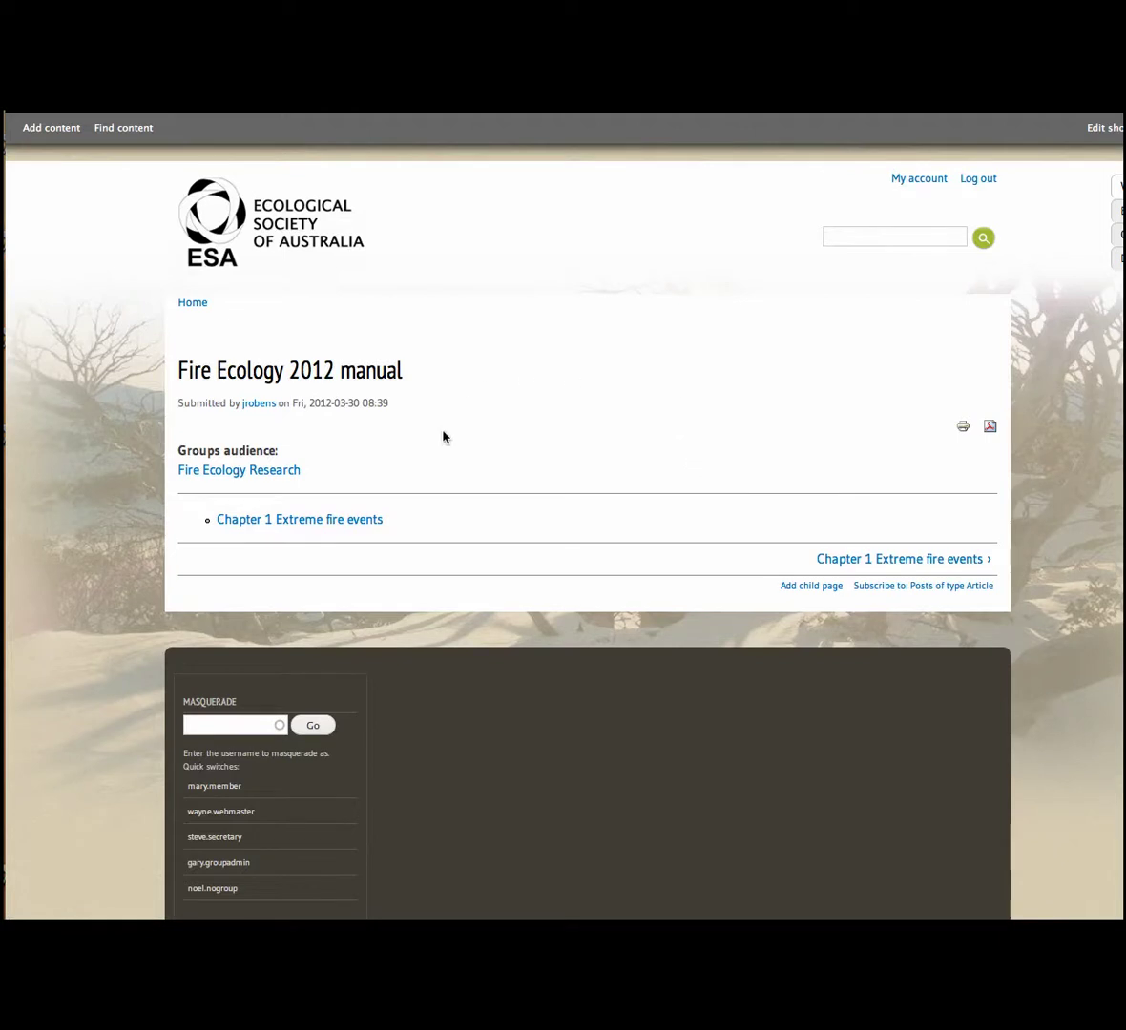
pyautogui.click(363, 522)
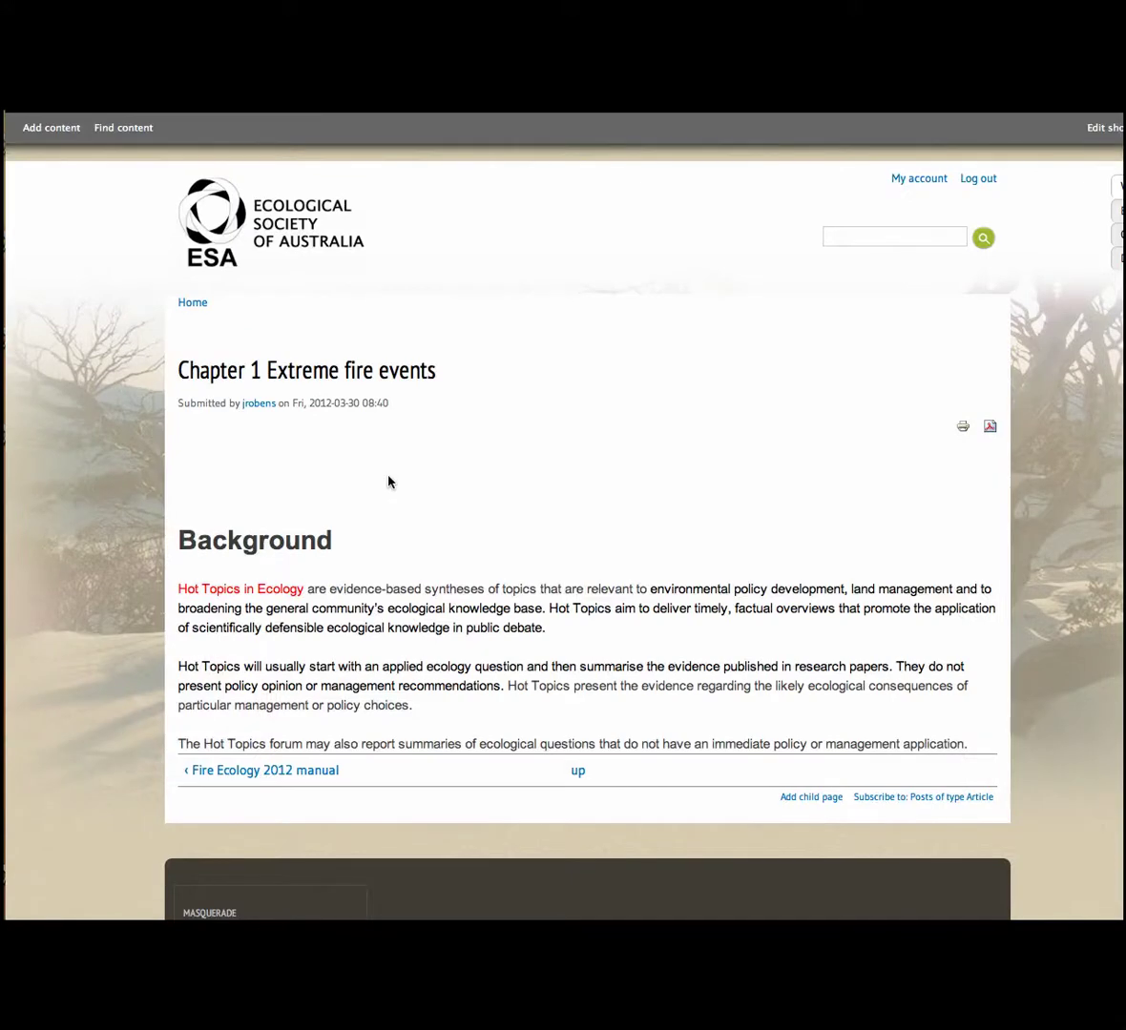
pyautogui.scroll(-1, 388, 482)
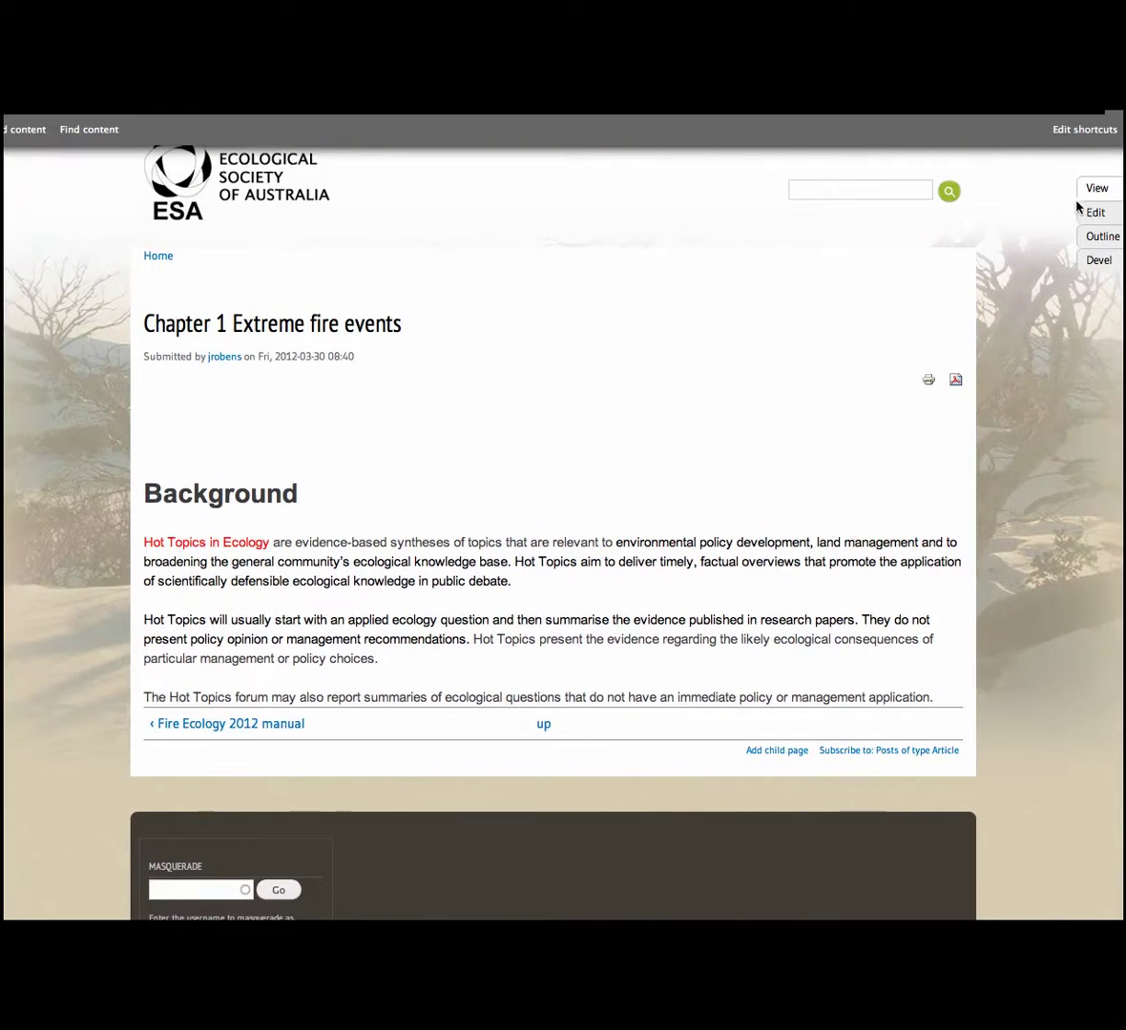
pyautogui.scroll(1, 1087, 216)
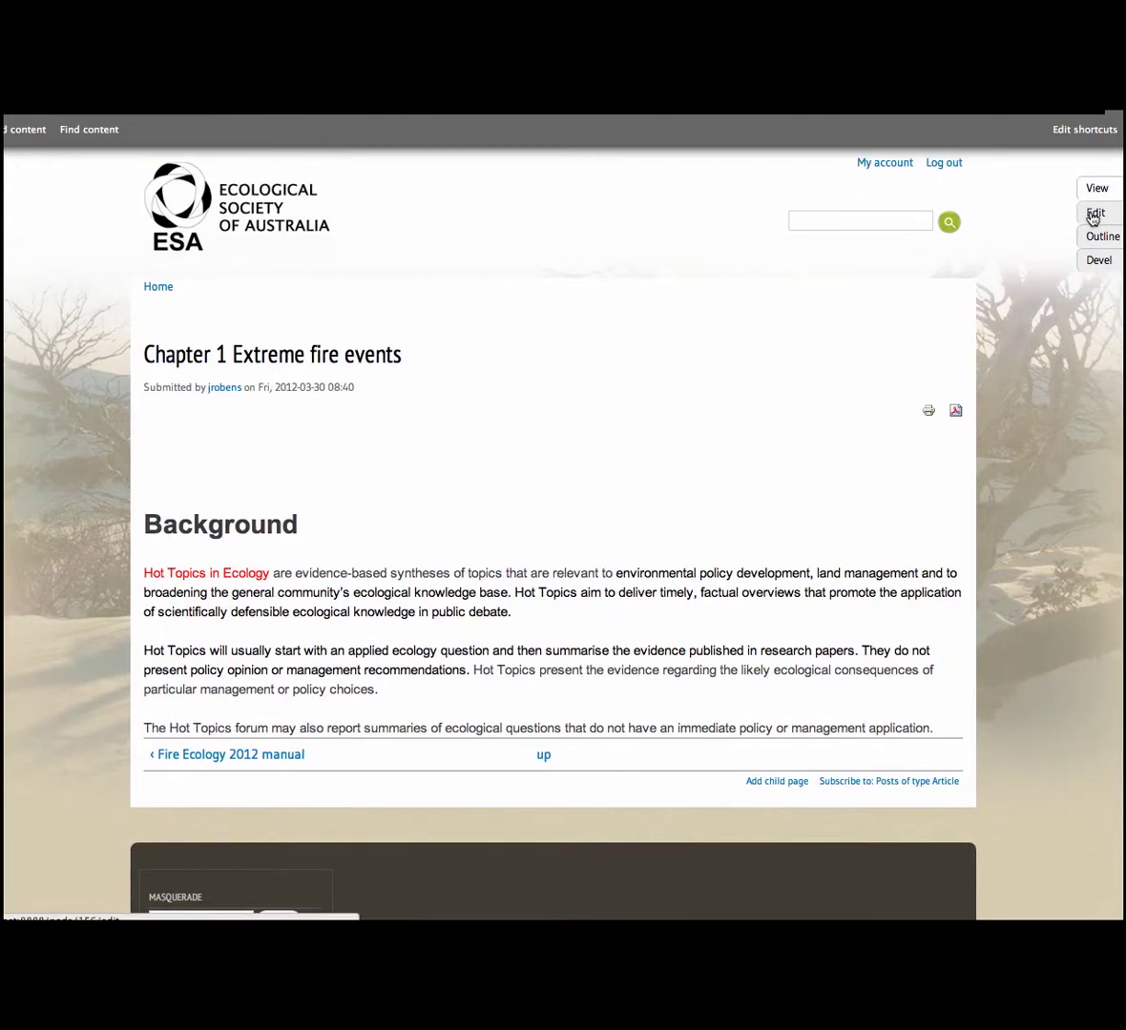
# - Edit Chapter 1 and add a 'Some more' line under the heading, now spelled 'Backgroud'
pyautogui.click(1093, 215)
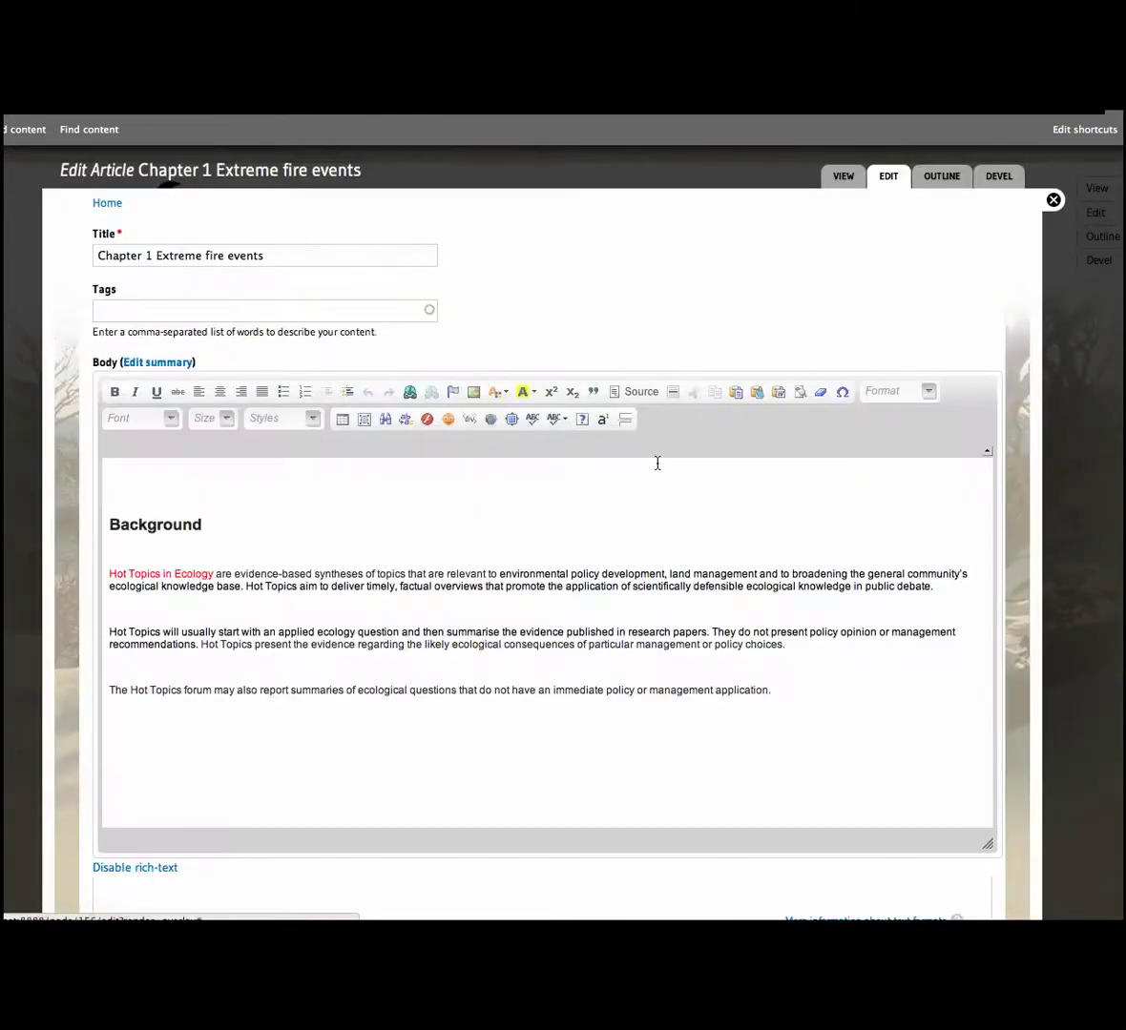
pyautogui.click(273, 525)
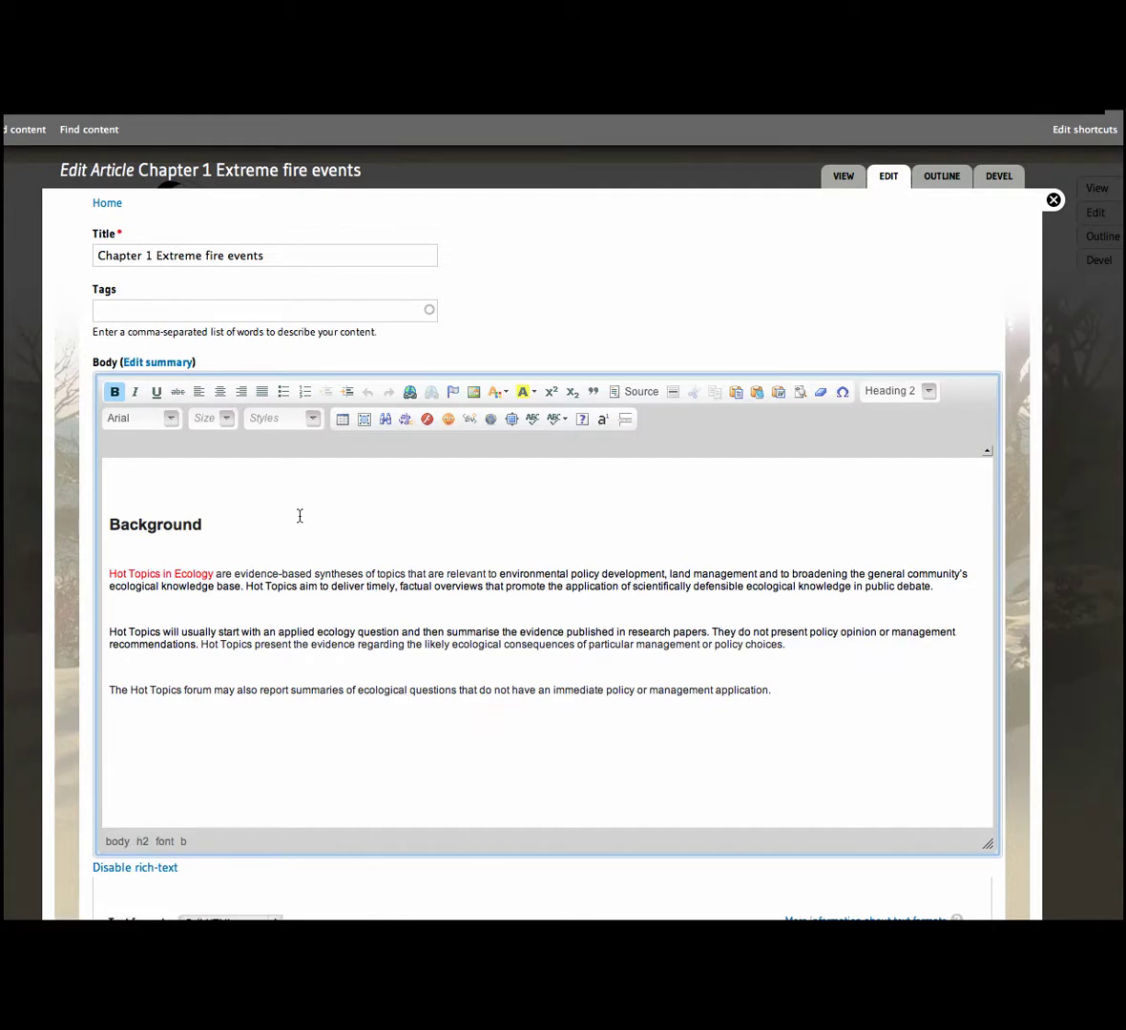
pyautogui.press('Return')
pyautogui.write('Somre more')
pyautogui.press('Home')
pyautogui.press('BackSpace')
pyautogui.press('BackSpace')
pyautogui.press('BackSpace')
pyautogui.press('Return')
pyautogui.press('BackSpace')
pyautogui.write('d')
pyautogui.press('Return')
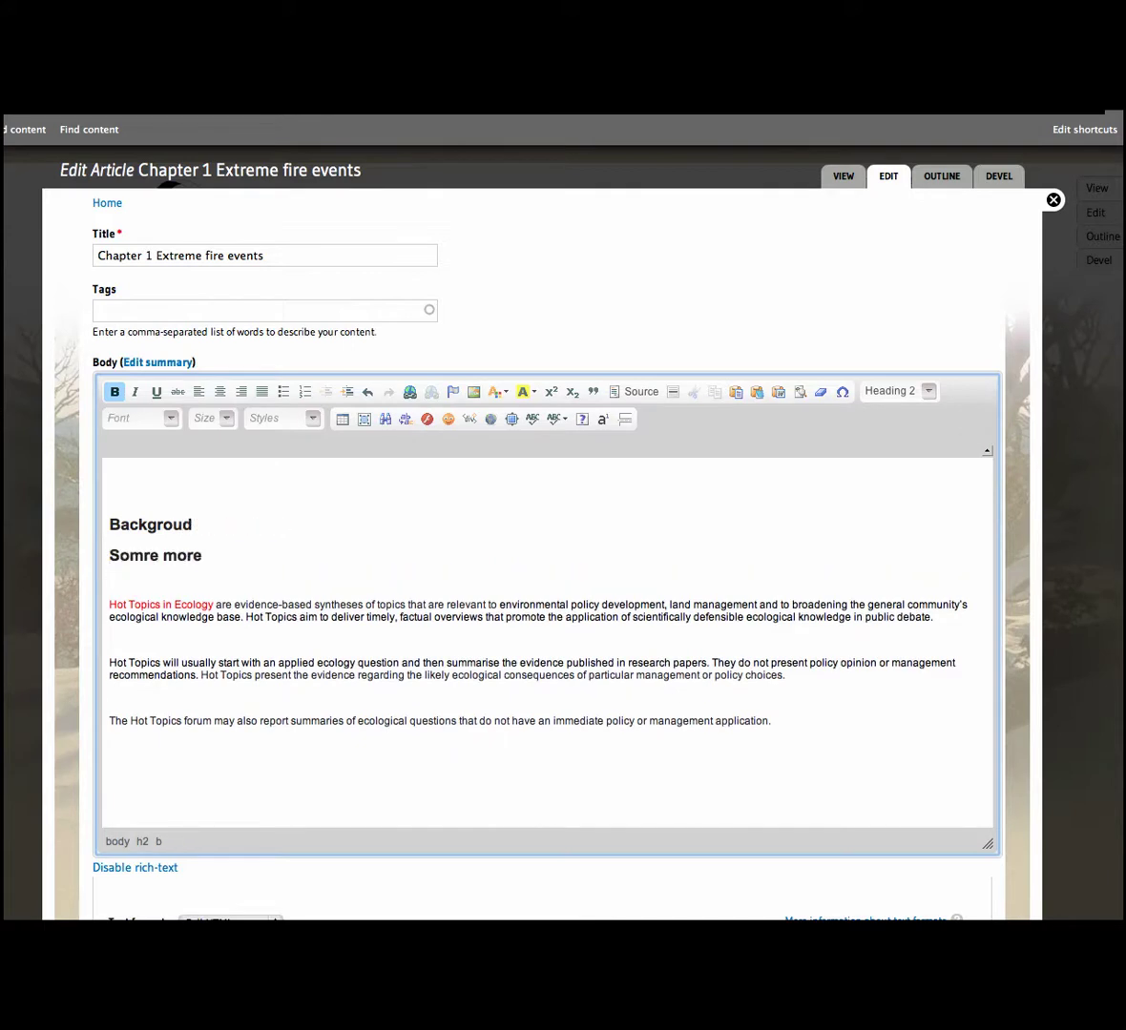
pyautogui.click(150, 551)
pyautogui.press('BackSpace')
pyautogui.click(214, 561)
# - Complete the 'Some more text' line and enable Create new revision
pyautogui.write('text')
pyautogui.scroll(-10, 399, 601)
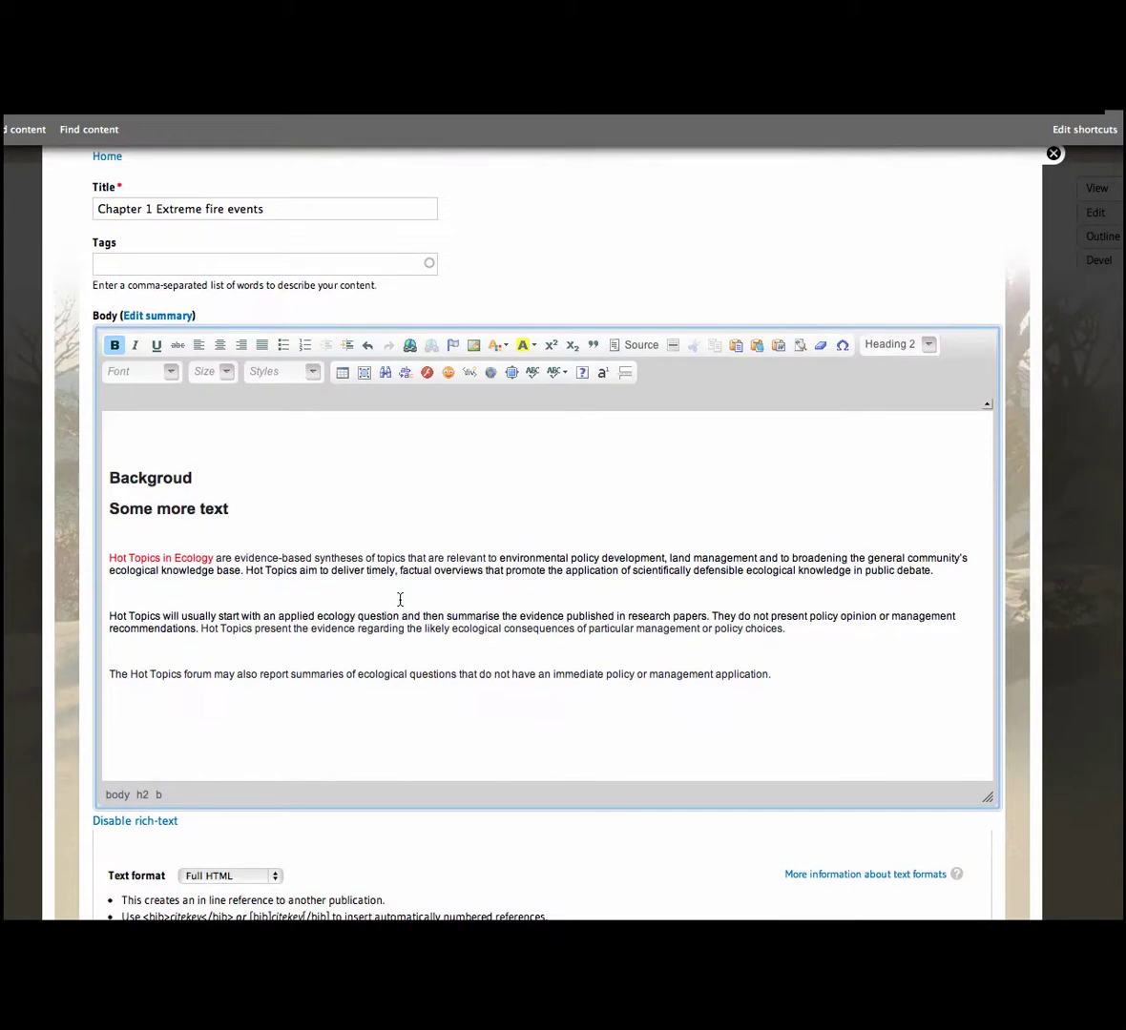
pyautogui.scroll(-5, 400, 604)
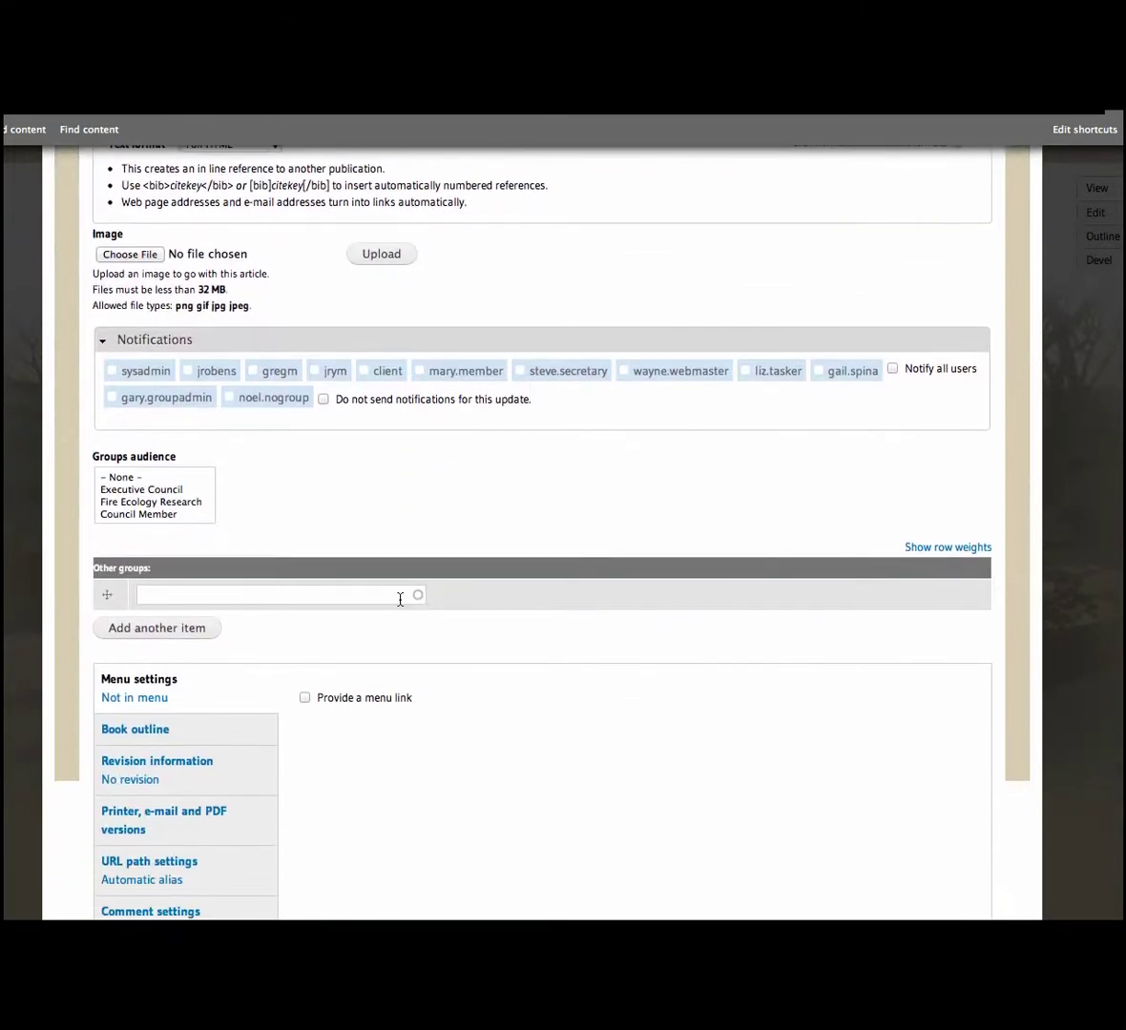
pyautogui.click(191, 768)
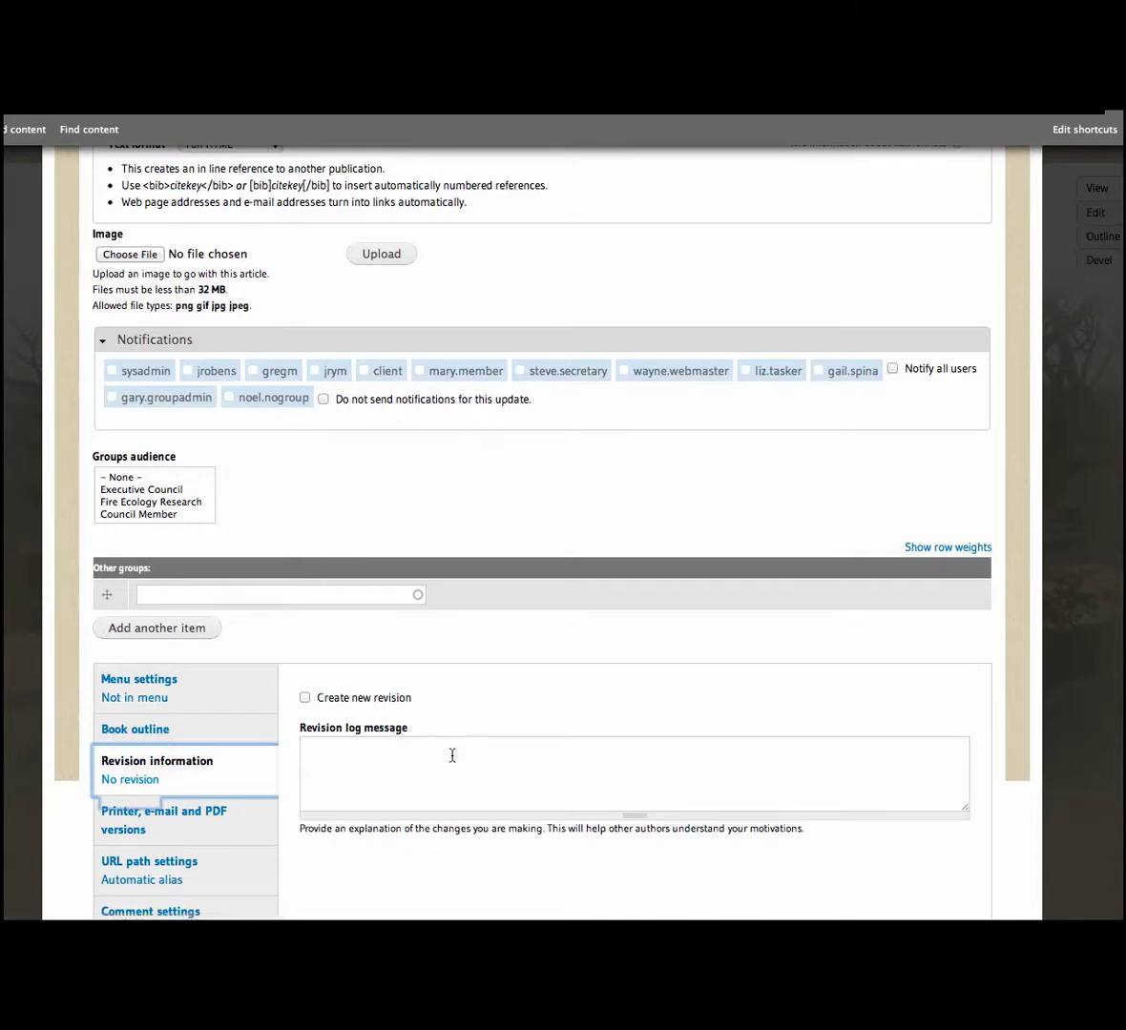
pyautogui.click(306, 697)
# - Enter 'More text' as the revision log message and save the article
pyautogui.scroll(-1, 563, 799)
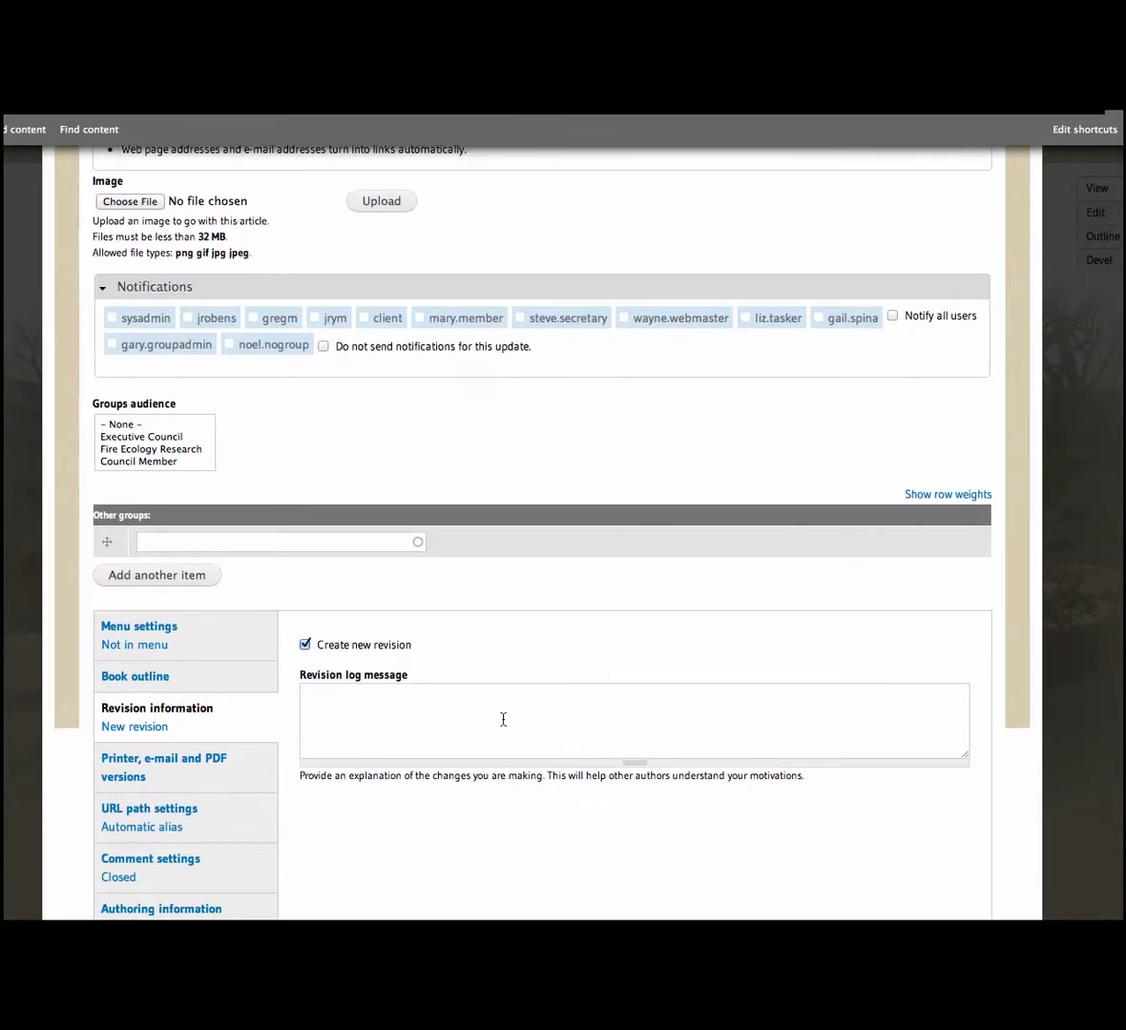
pyautogui.click(506, 716)
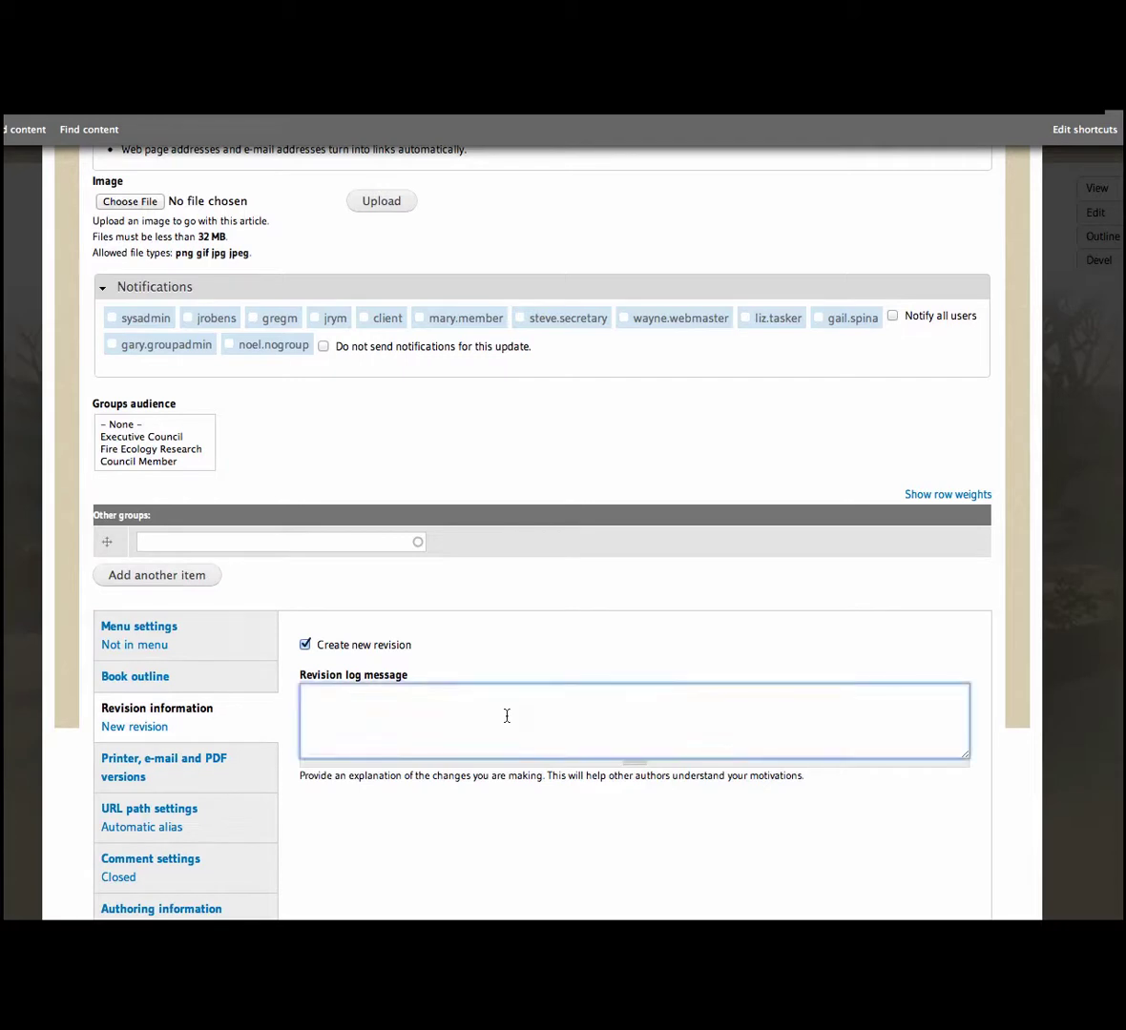
pyautogui.write('<pre')
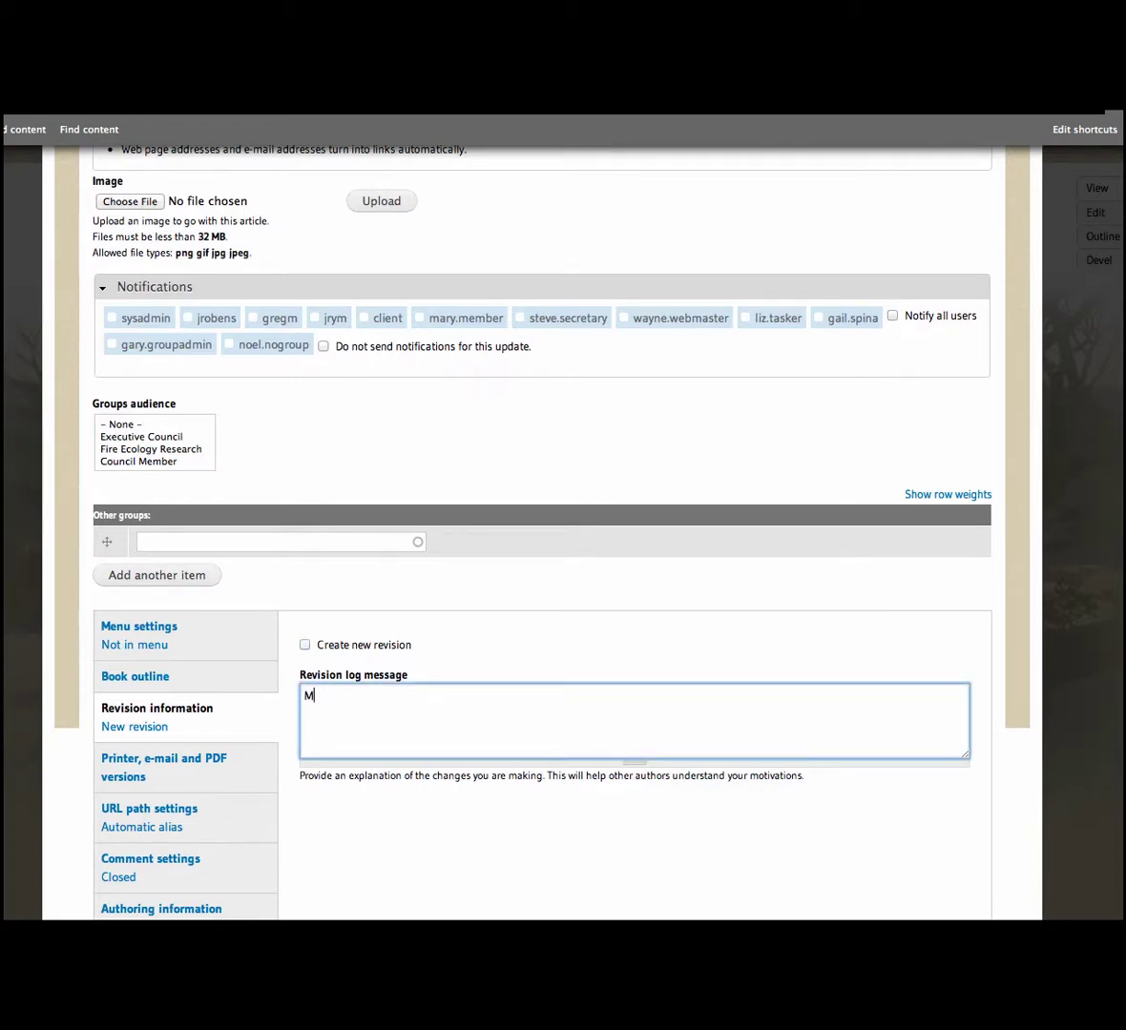
pyautogui.write('ore text')
pyautogui.scroll(-3, 528, 711)
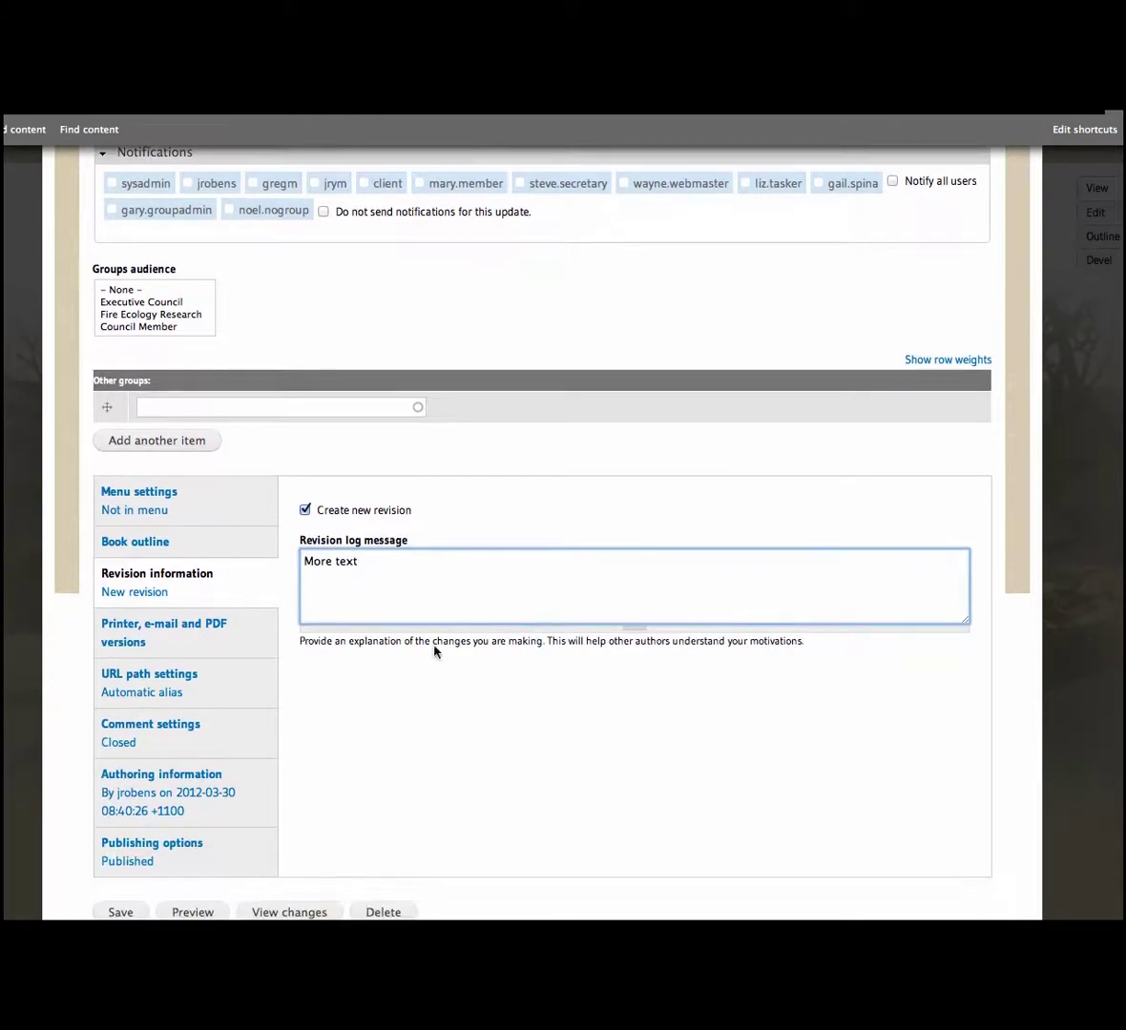
pyautogui.scroll(-1, 418, 657)
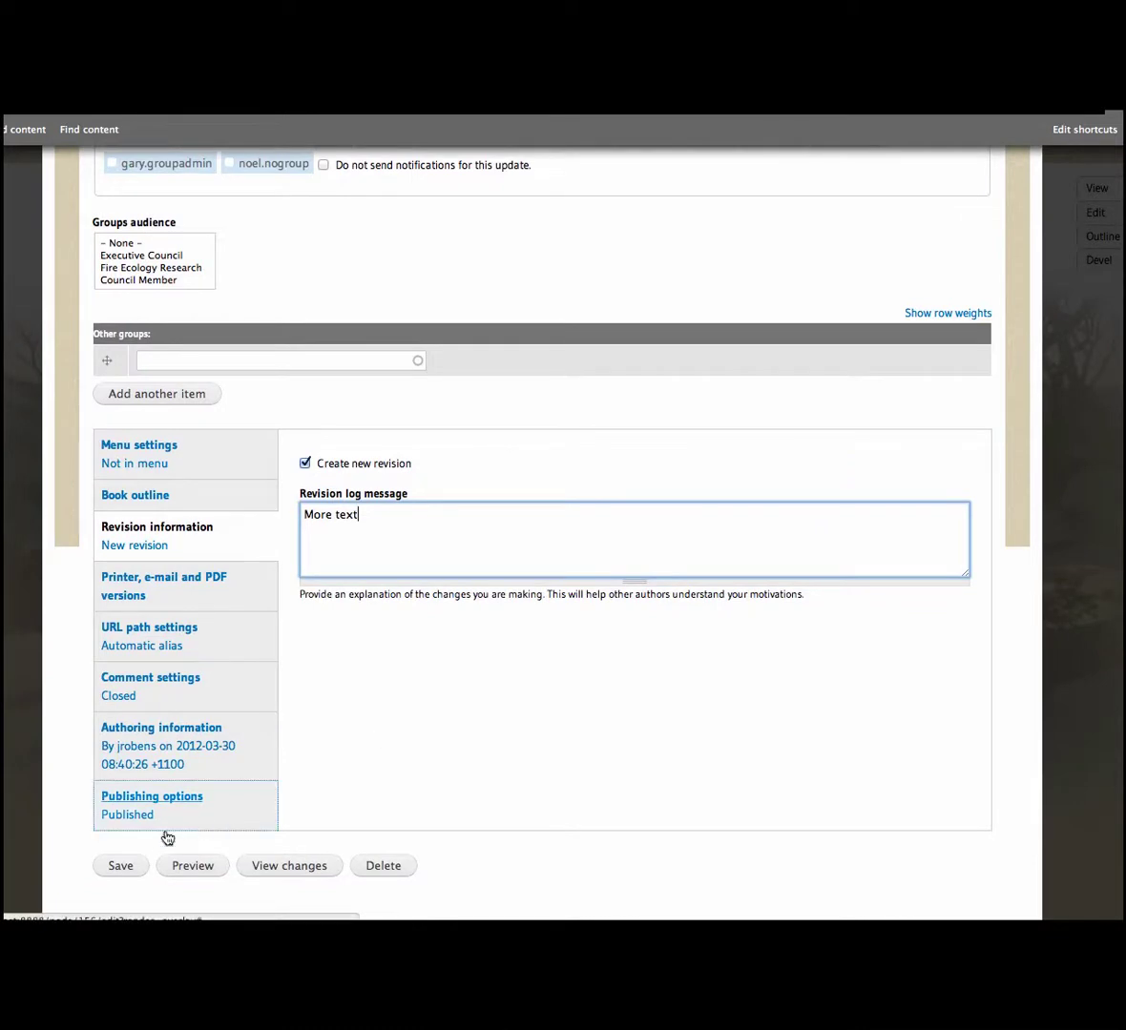
pyautogui.click(124, 867)
pyautogui.scroll(-1, 357, 835)
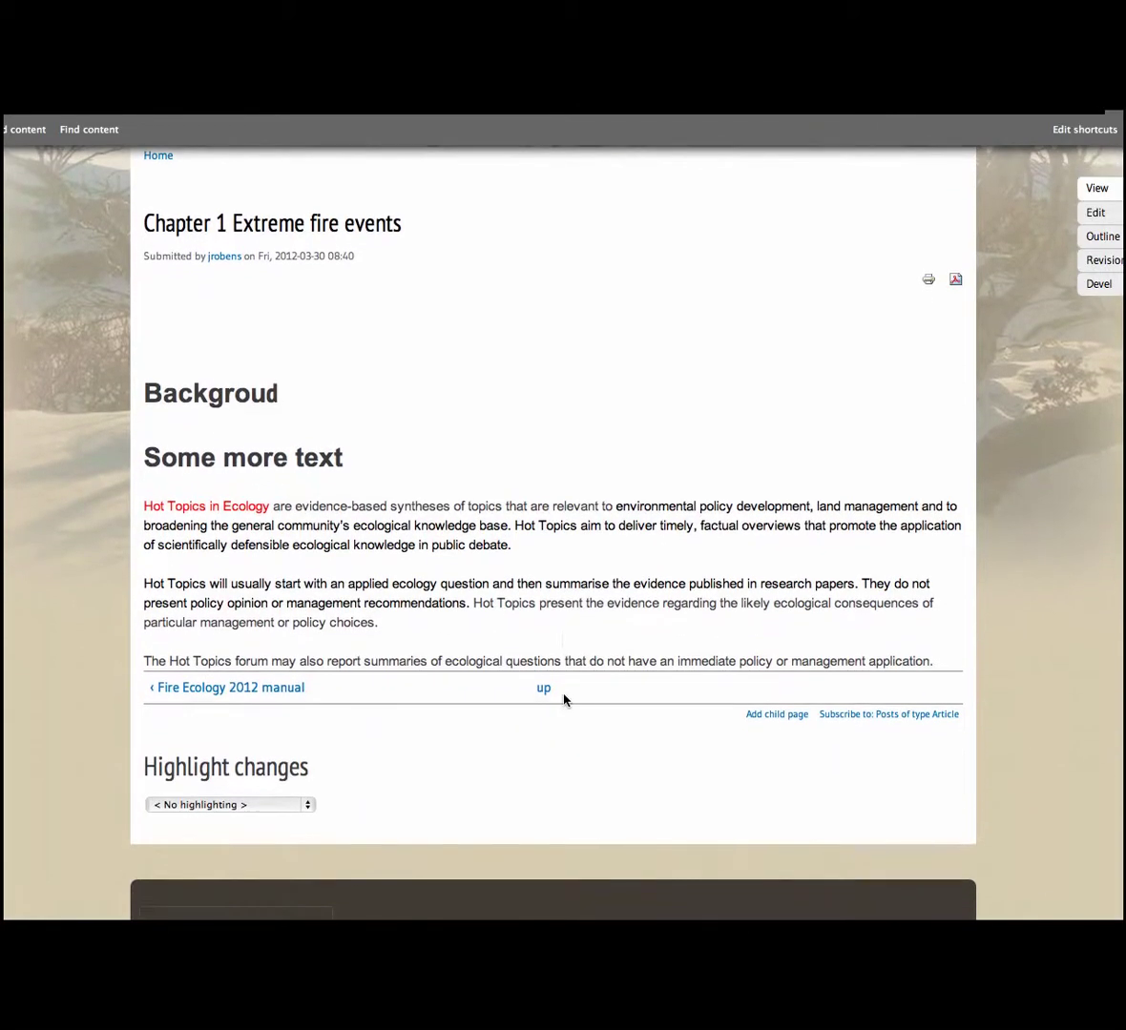
pyautogui.click(292, 806)
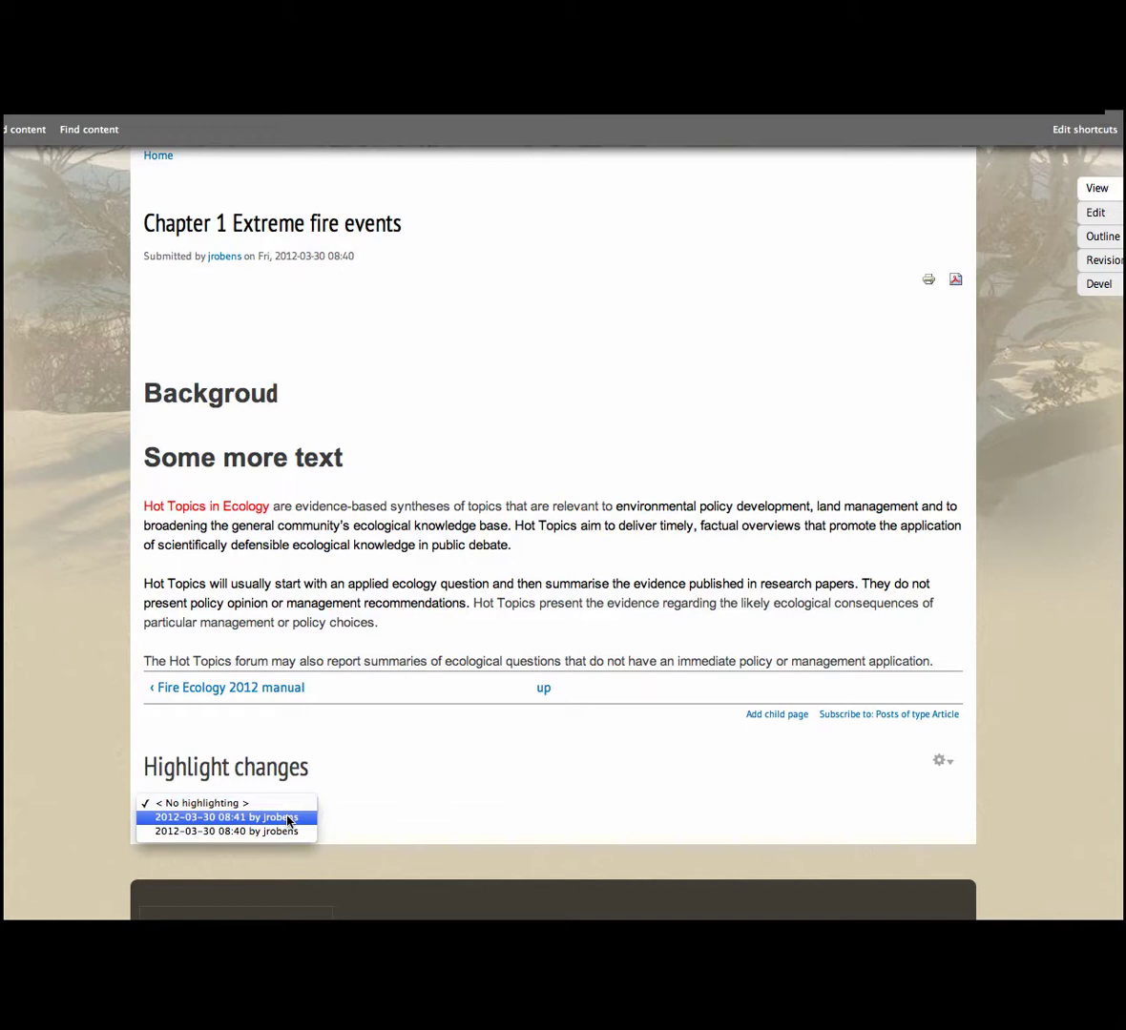
pyautogui.click(288, 818)
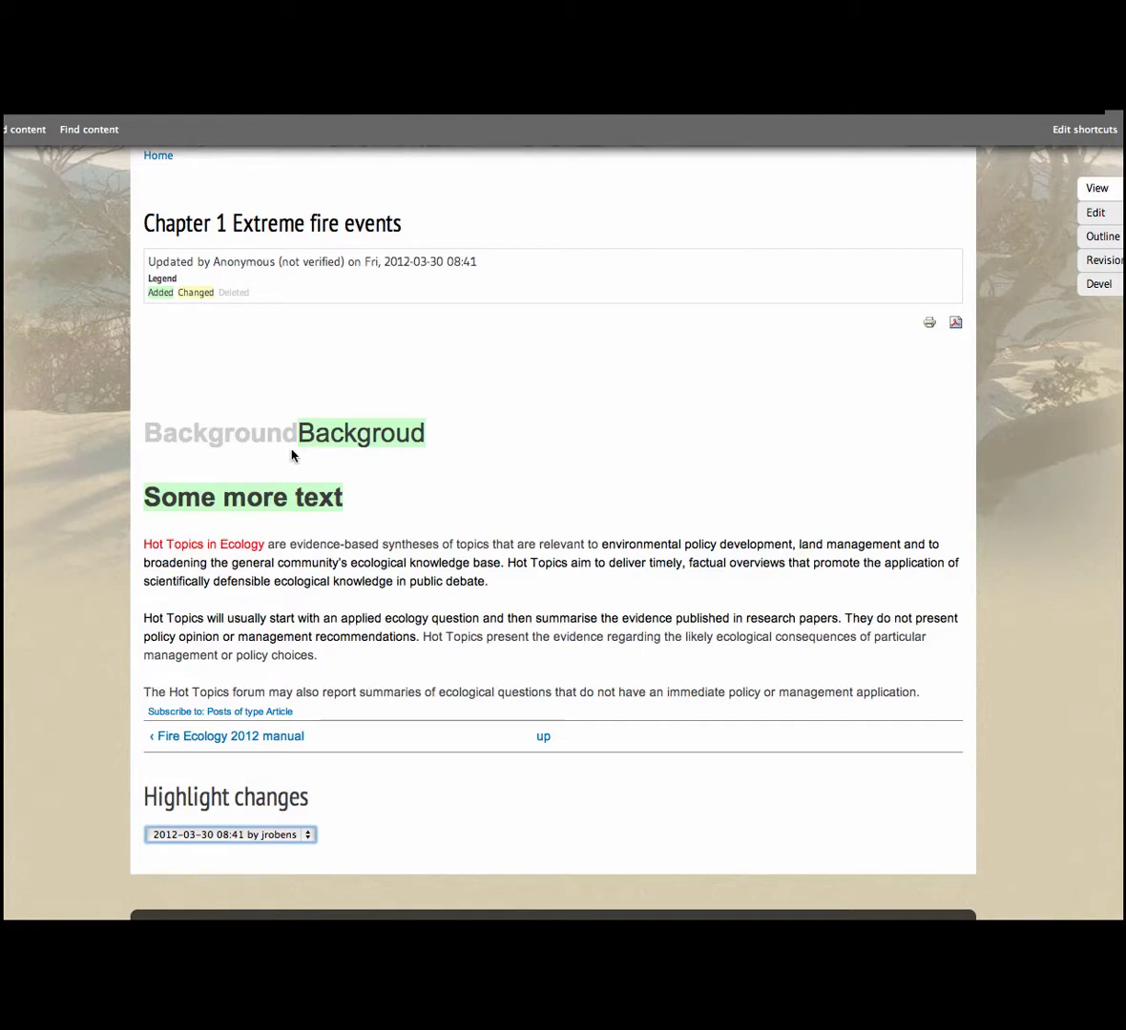
pyautogui.scroll(1, 292, 452)
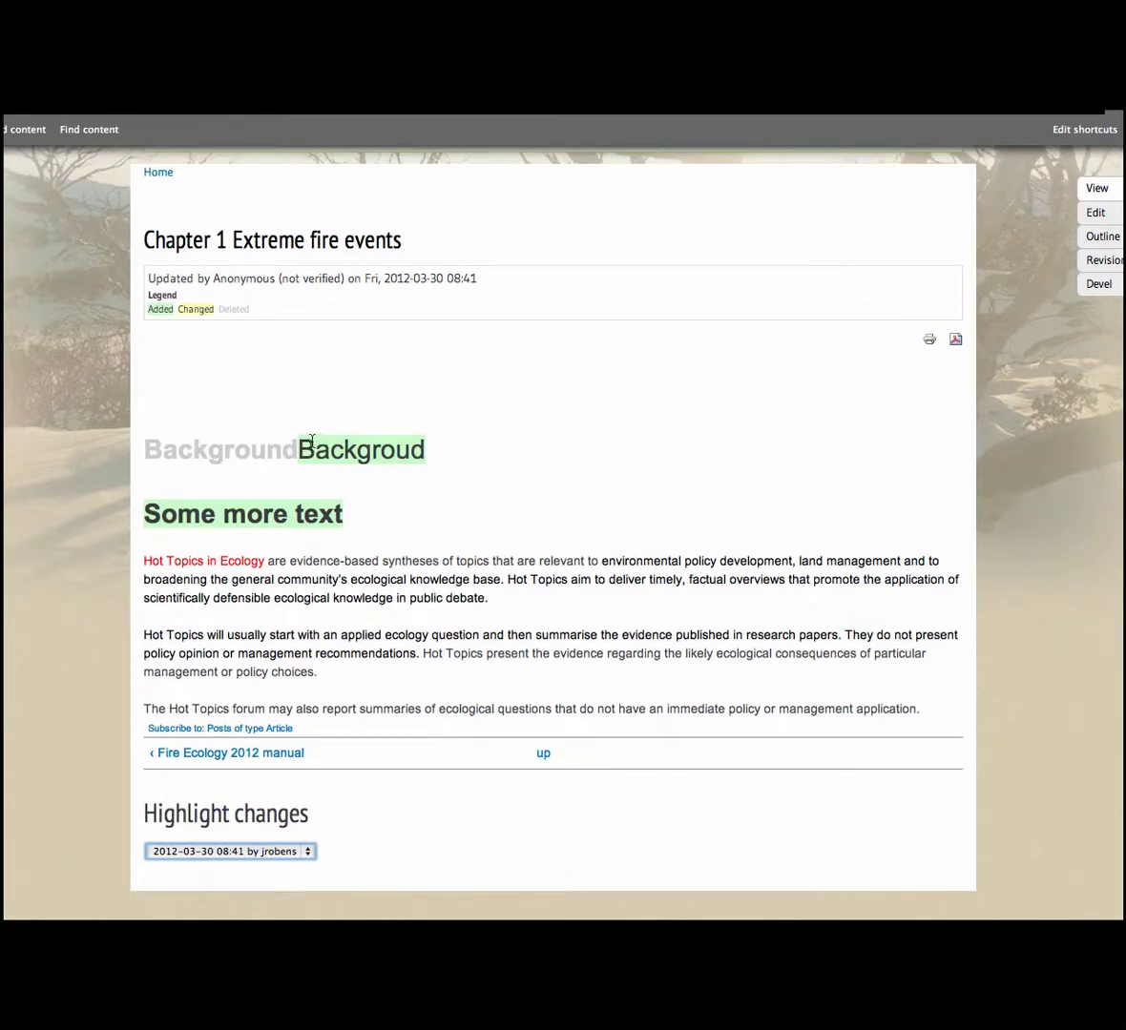
pyautogui.scroll(-2, 330, 440)
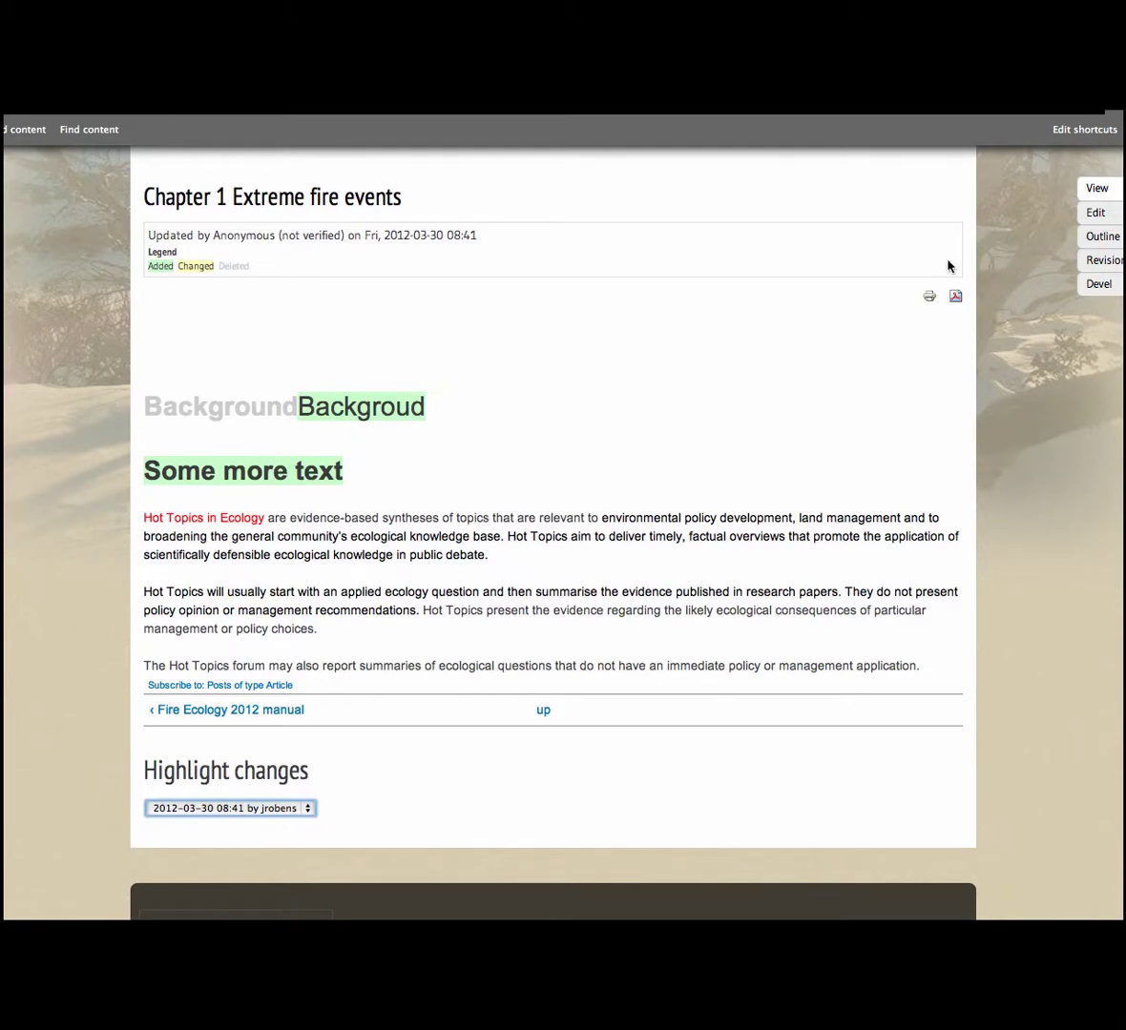
pyautogui.scroll(3, 872, 272)
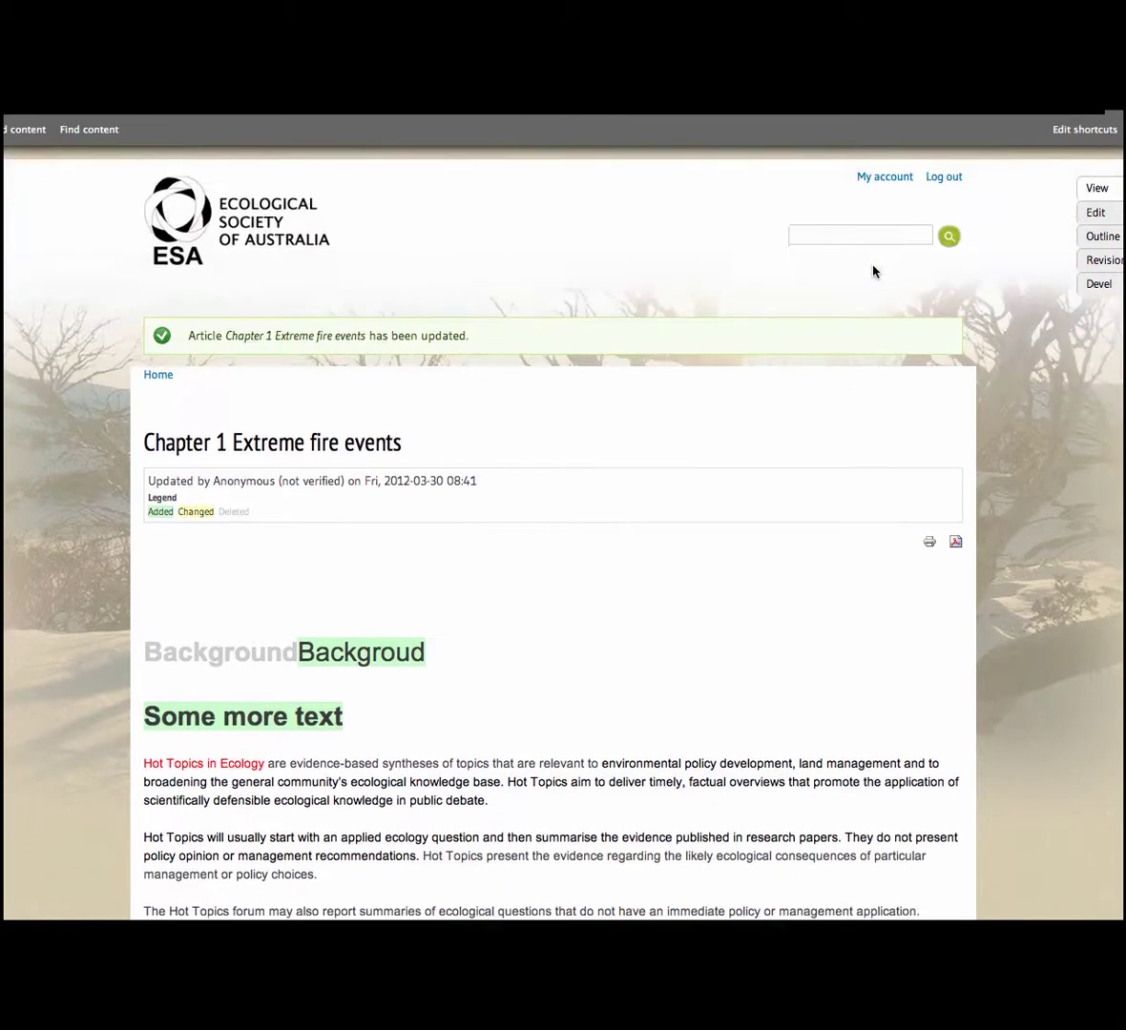
pyautogui.scroll(-1, 871, 272)
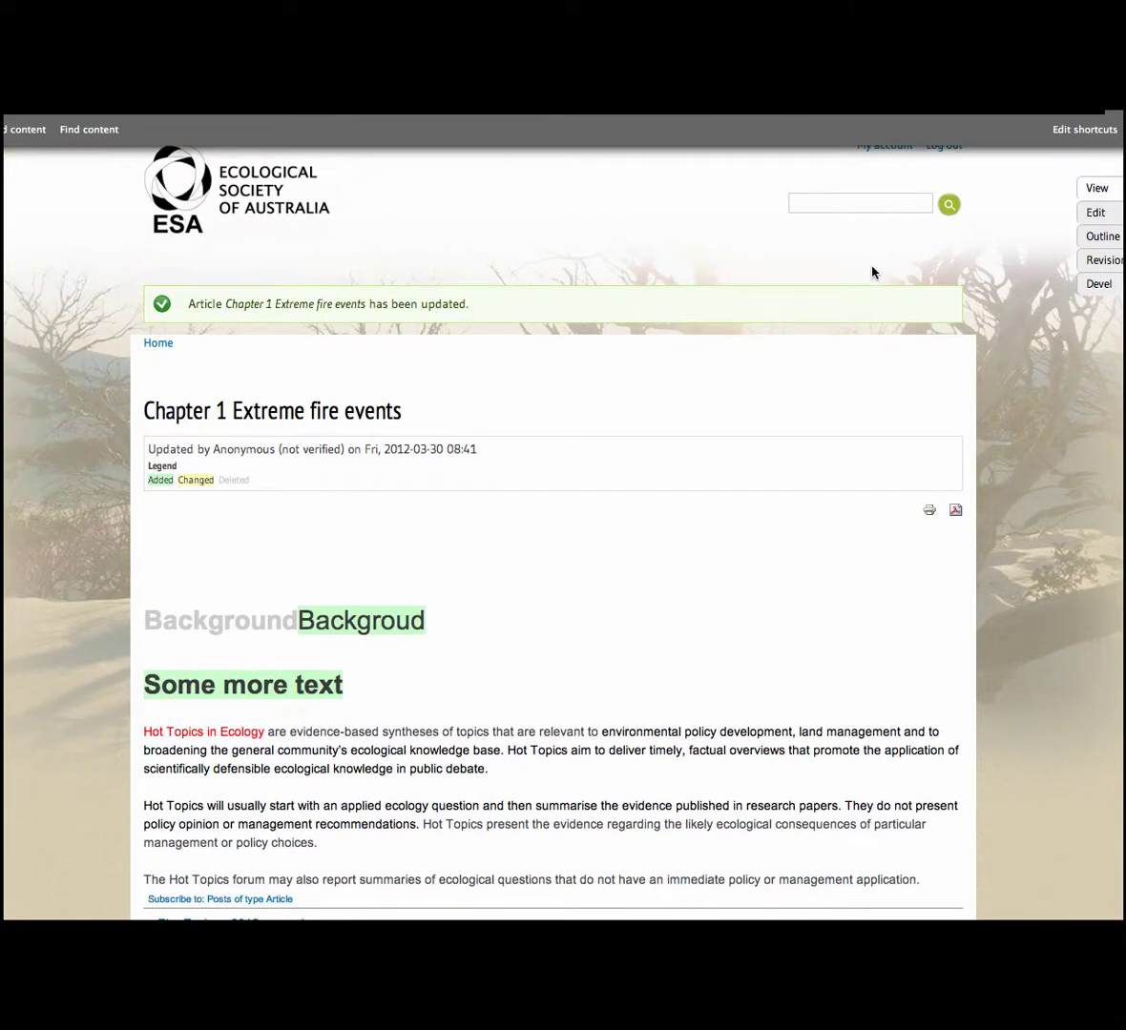
# - From Home, go to the Fire Ecology Research group and start a new Biblio entry
pyautogui.click(158, 343)
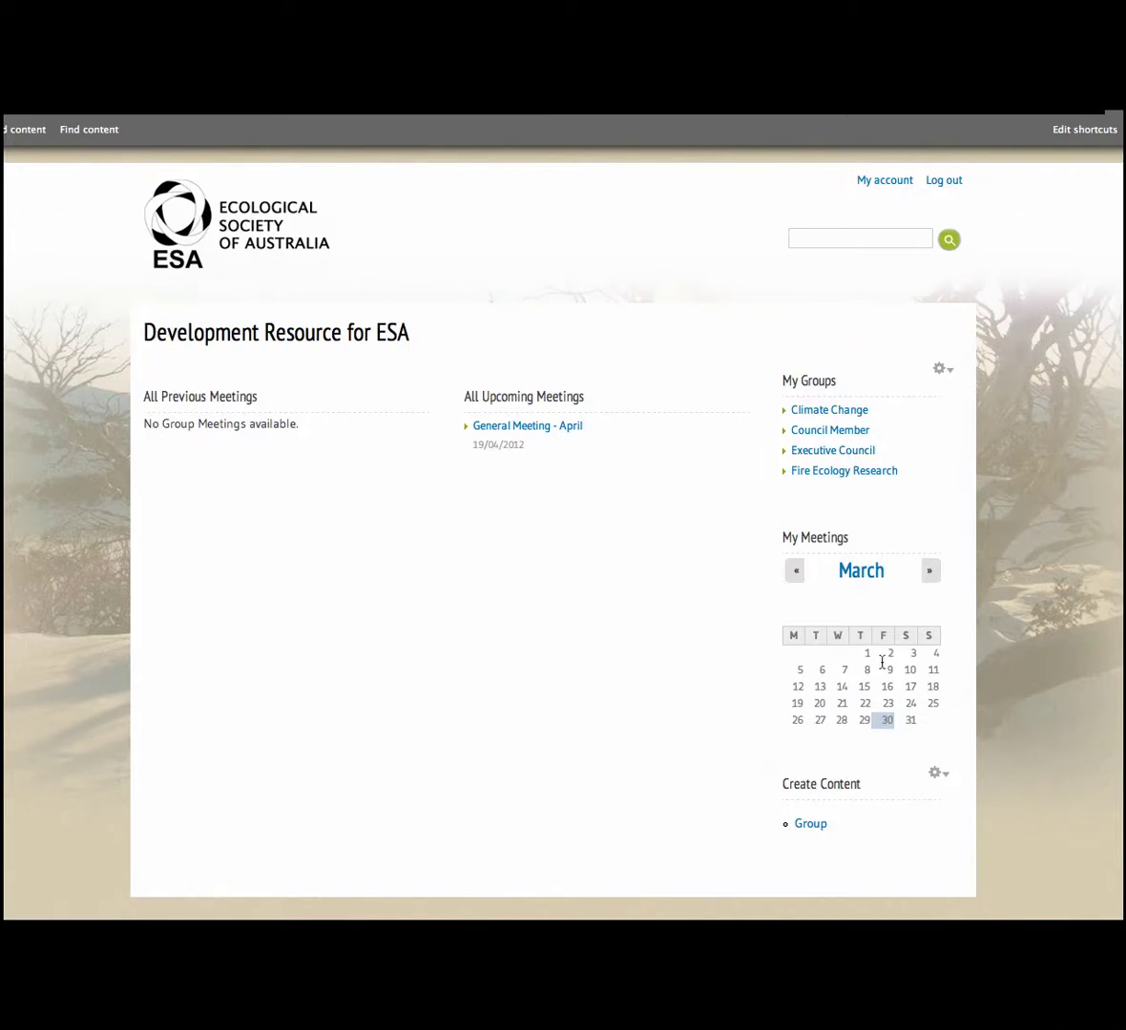
pyautogui.click(837, 474)
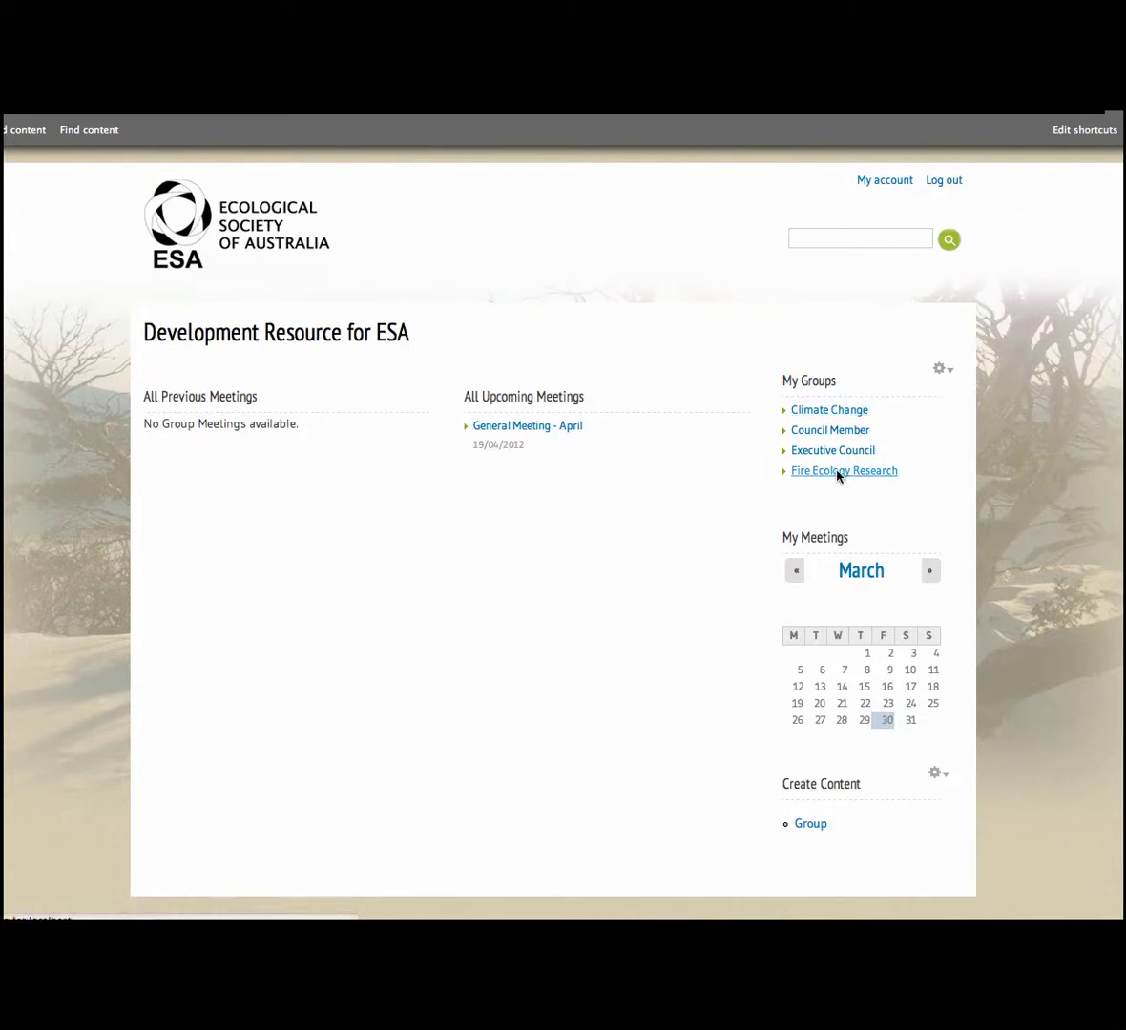
pyautogui.scroll(-5, 764, 535)
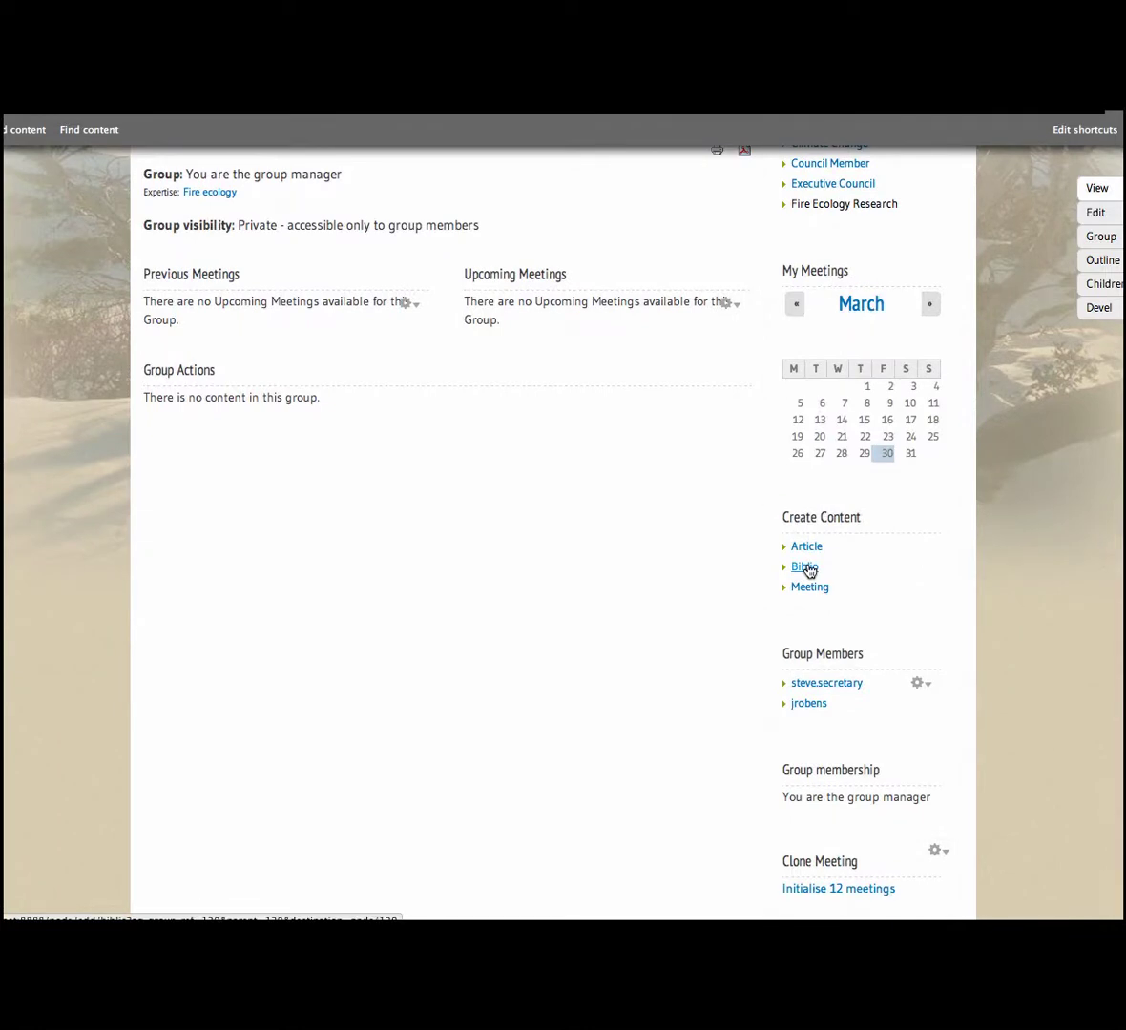
pyautogui.click(804, 568)
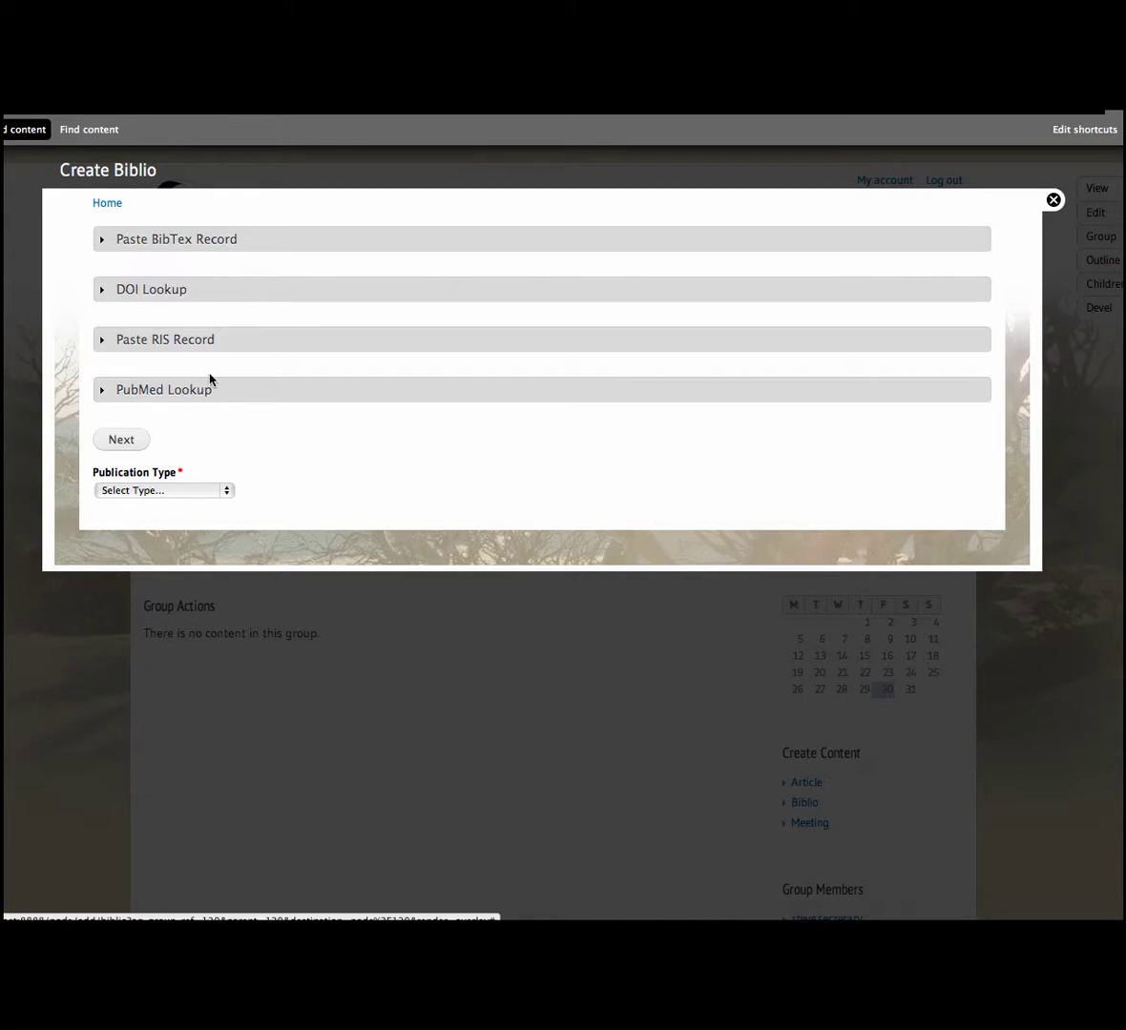
# - Expand and collapse the Paste RIS, PubMed and DOI Lookup sections of the Biblio form
pyautogui.click(155, 341)
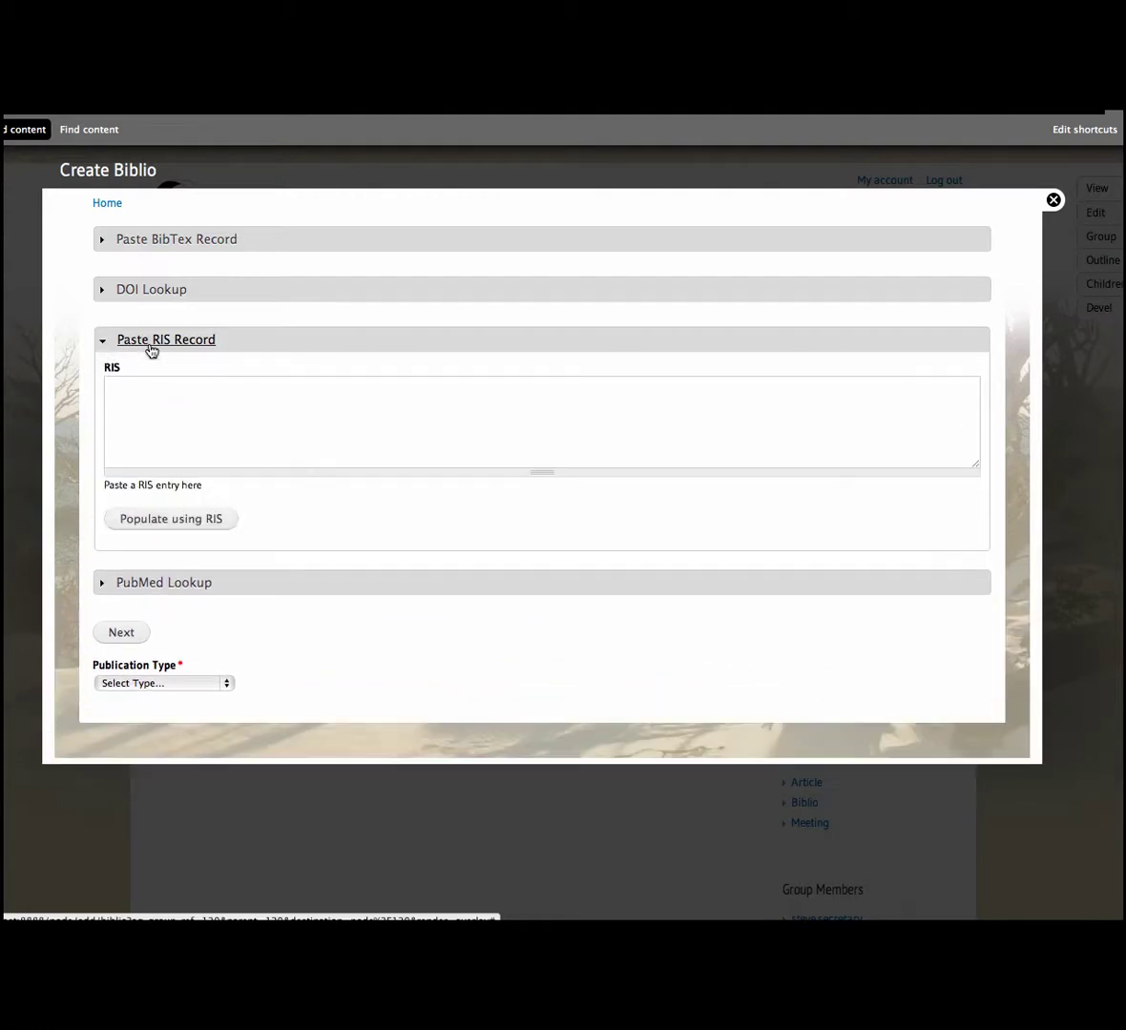
pyautogui.click(150, 345)
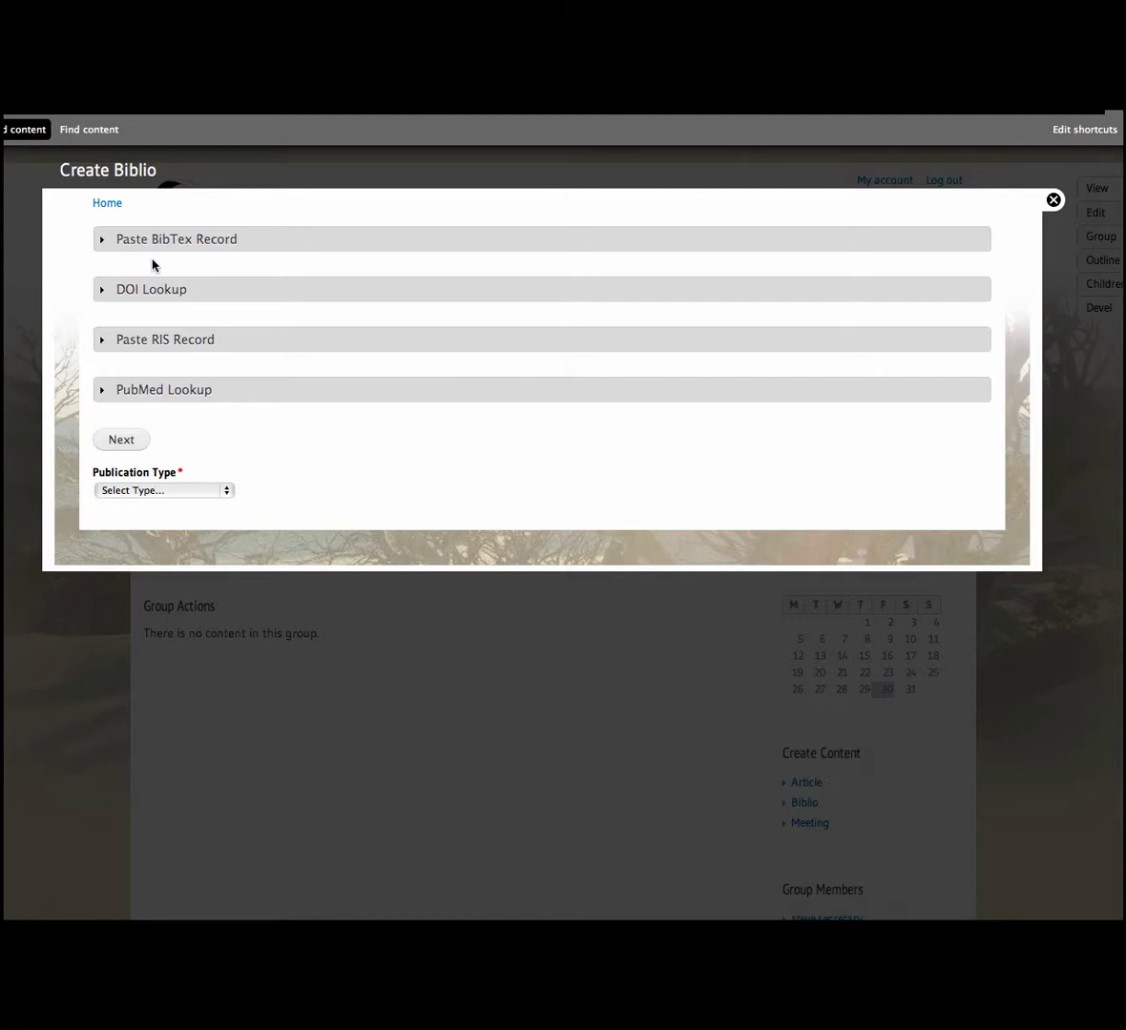
pyautogui.click(199, 396)
pyautogui.click(198, 394)
pyautogui.click(150, 292)
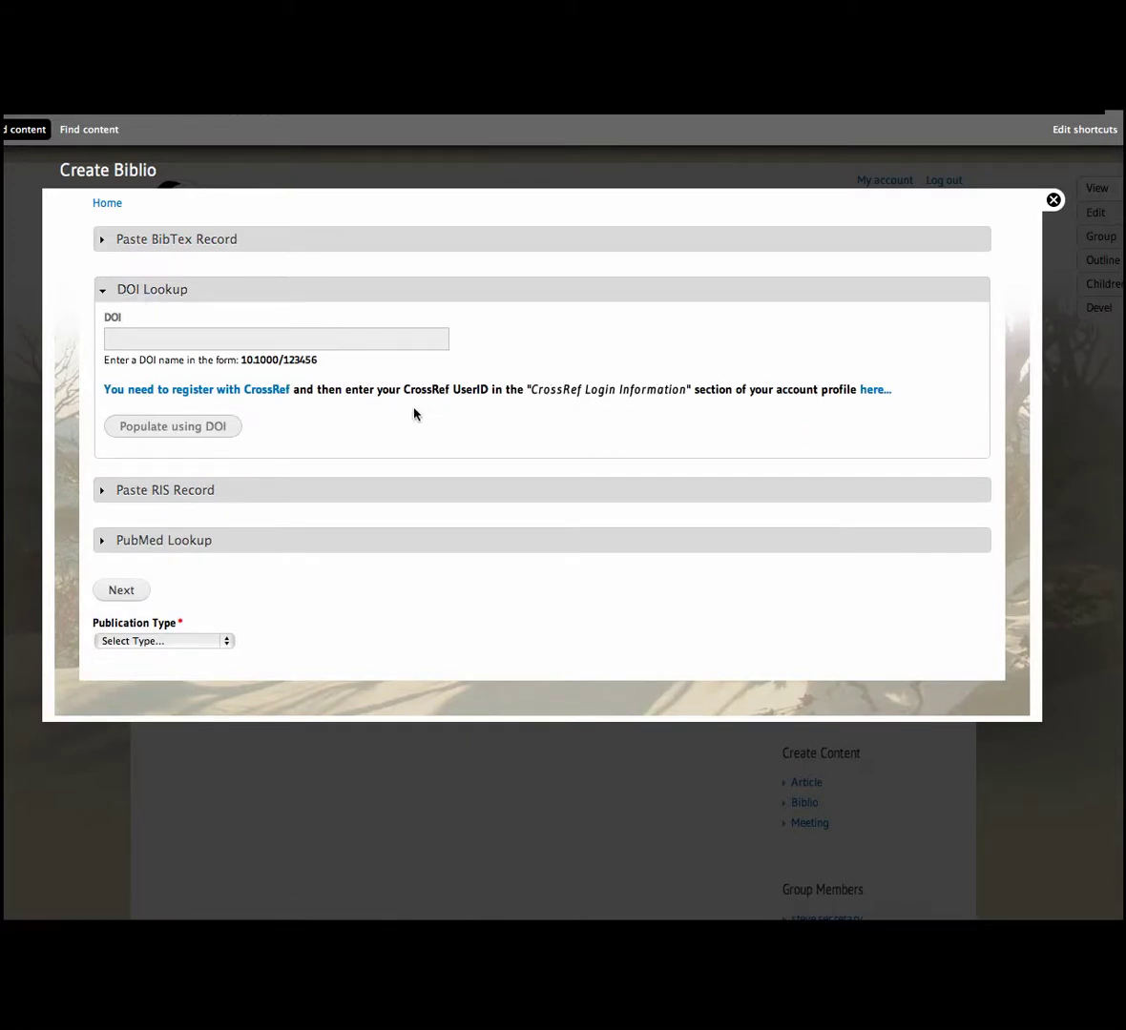
# - Set the Publication Type to Book
pyautogui.scroll(-2, 413, 415)
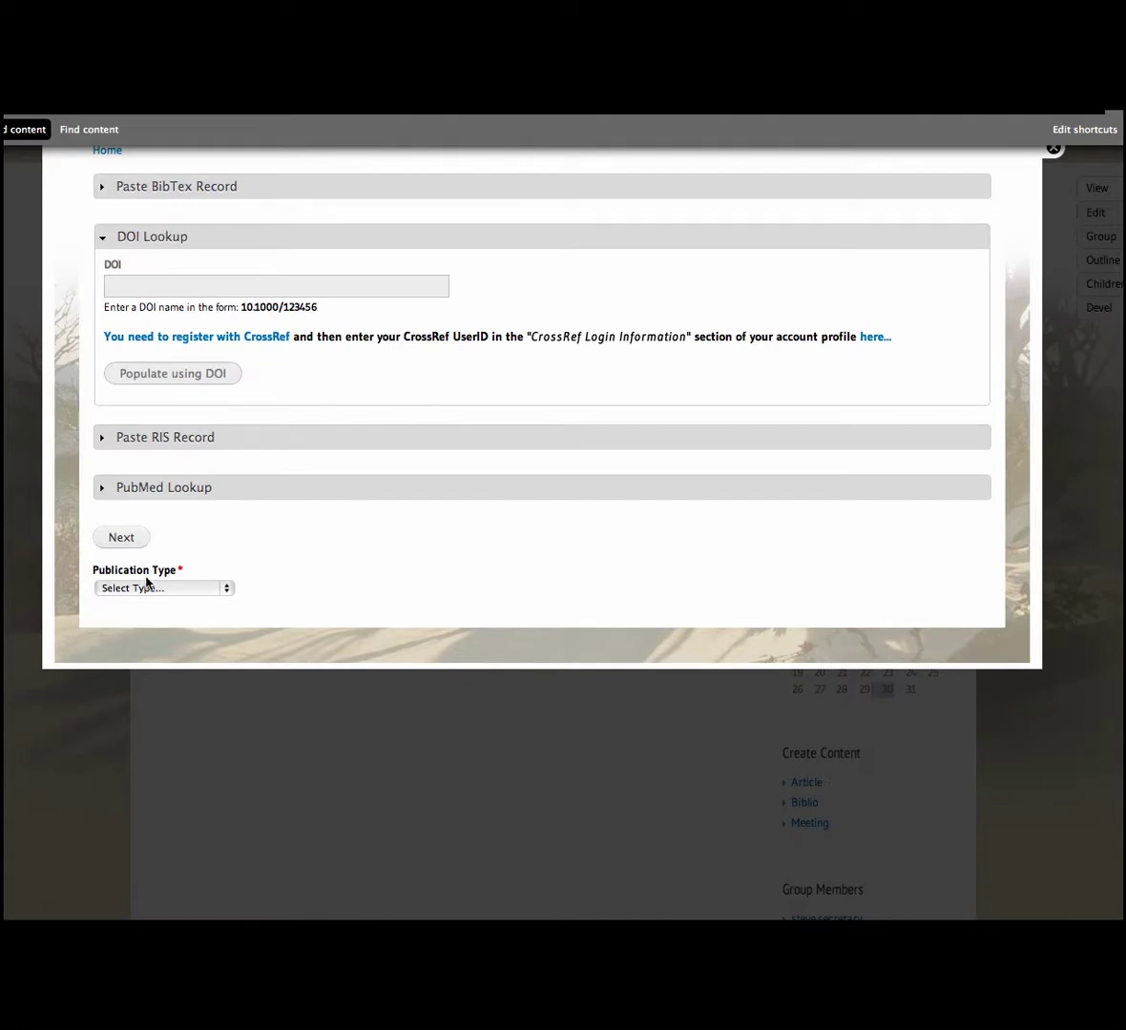
pyautogui.click(140, 588)
pyautogui.click(143, 644)
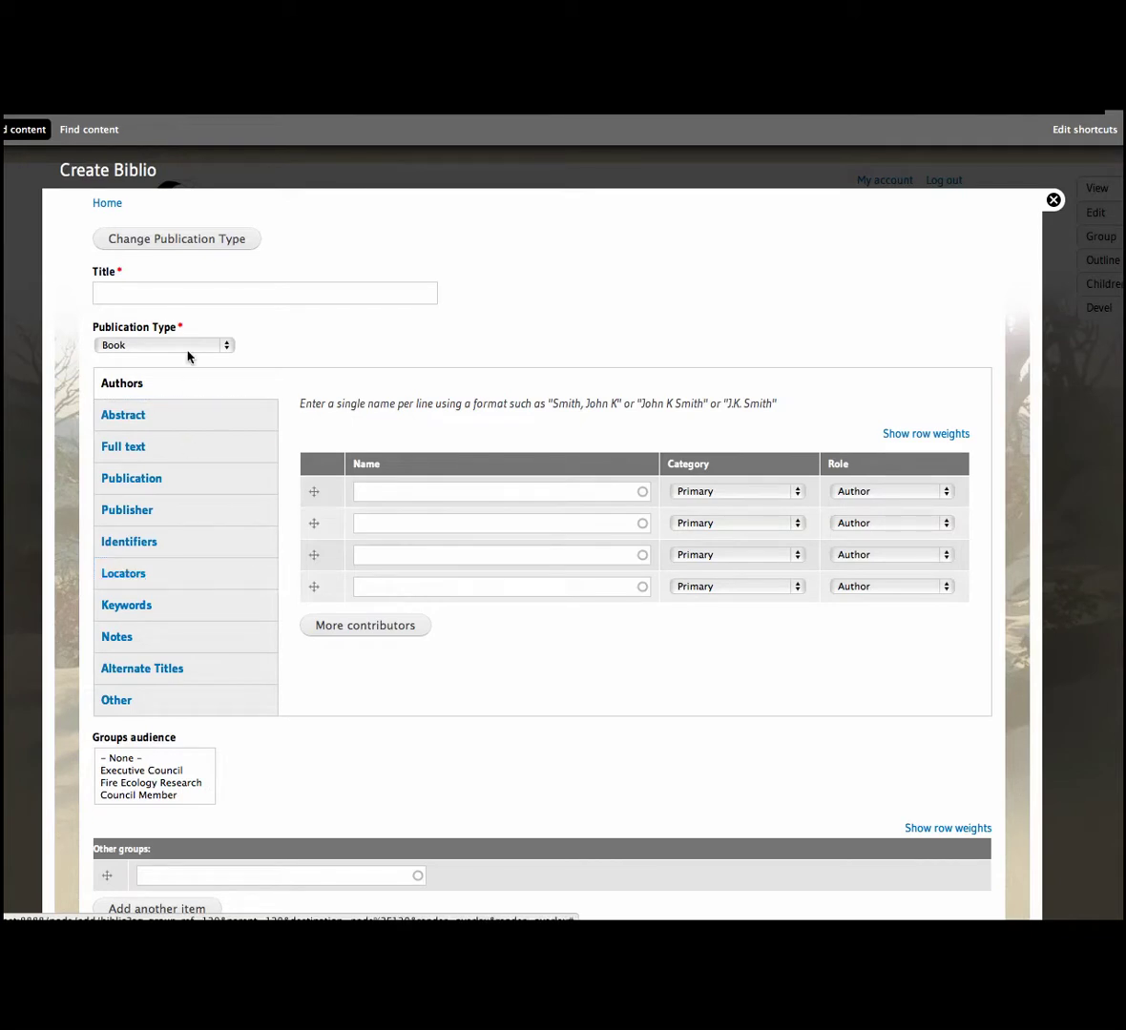
# - Set the title to 'An Uncontrollable Child' using the Title autocomplete
pyautogui.click(197, 289)
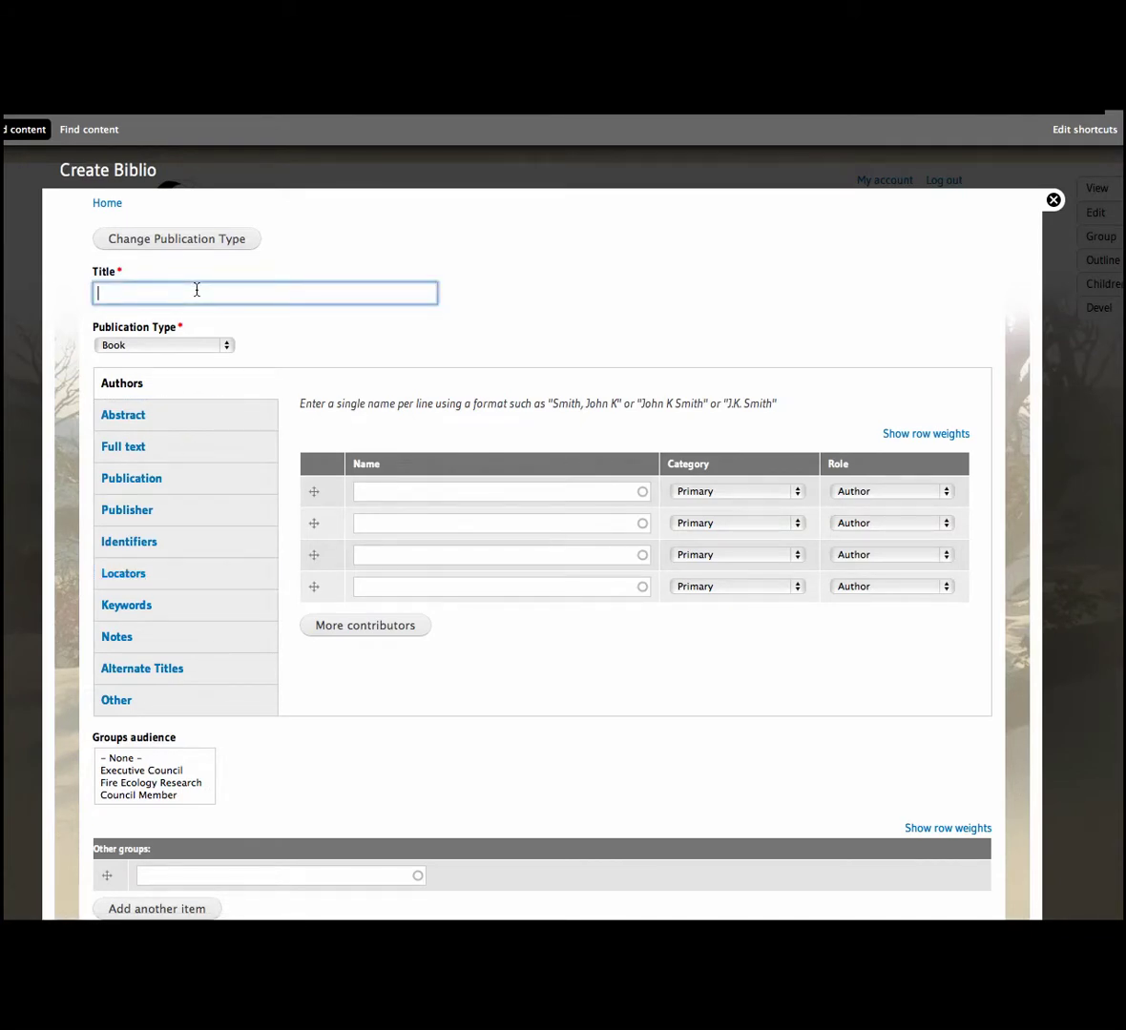
pyautogui.write('Regg')
pyautogui.press('BackSpace')
pyautogui.press('BackSpace')
pyautogui.press('BackSpace')
pyautogui.press('BackSpace')
pyautogui.press('BackSpace')
pyautogui.write('An')
pyautogui.click(212, 316)
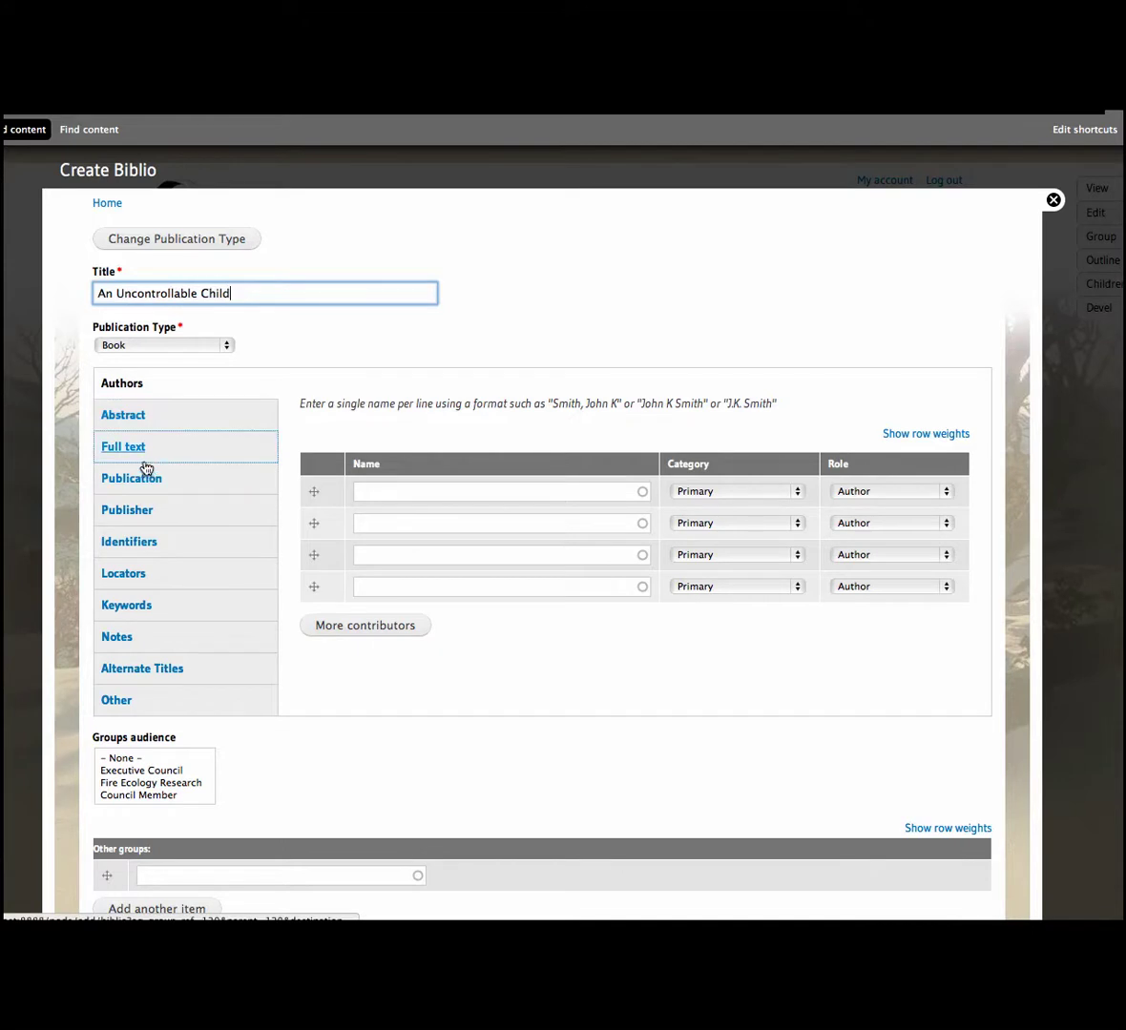
# - Enter the first author's name in the first Name row of the authors table
pyautogui.click(414, 487)
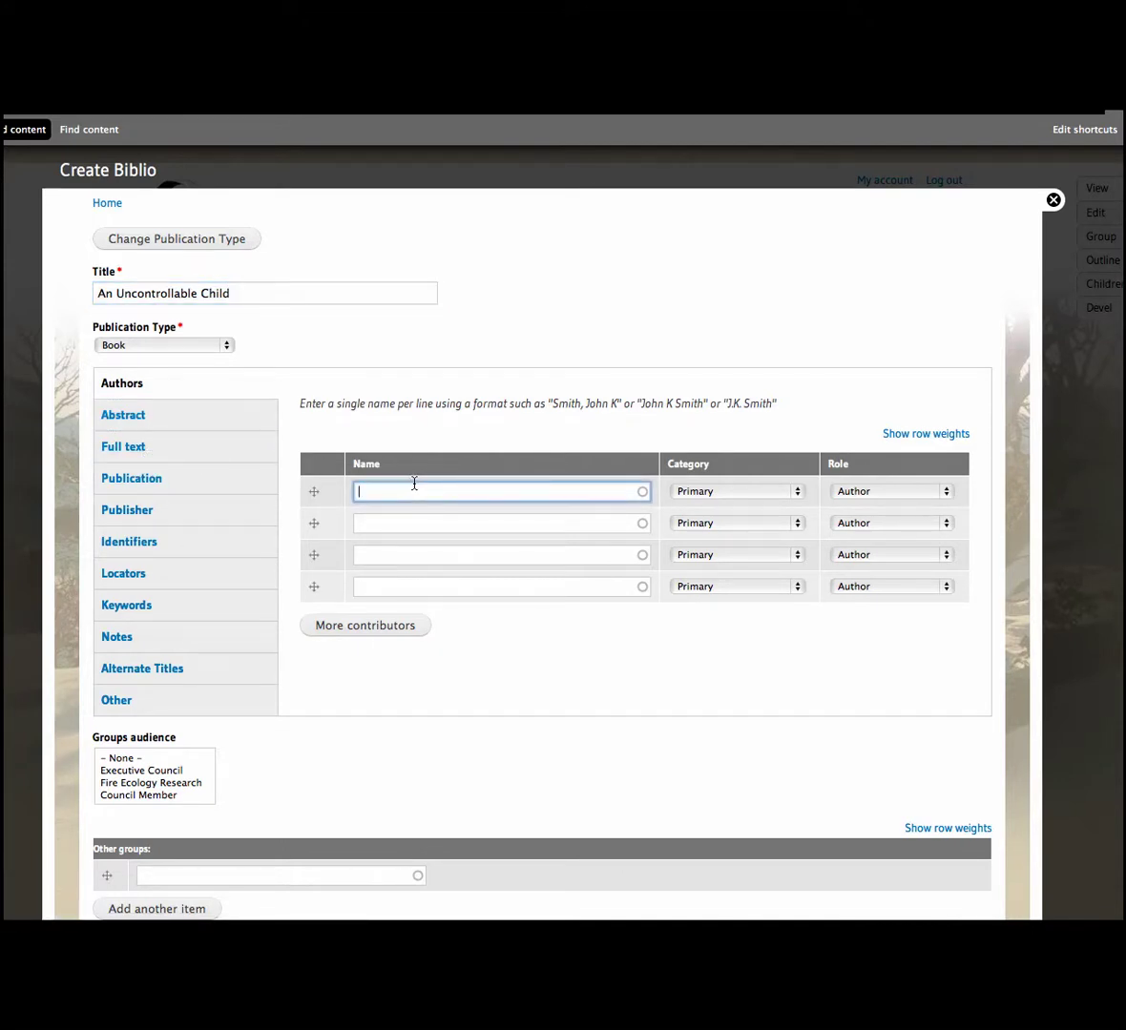
pyautogui.write('Reggie Sultan')
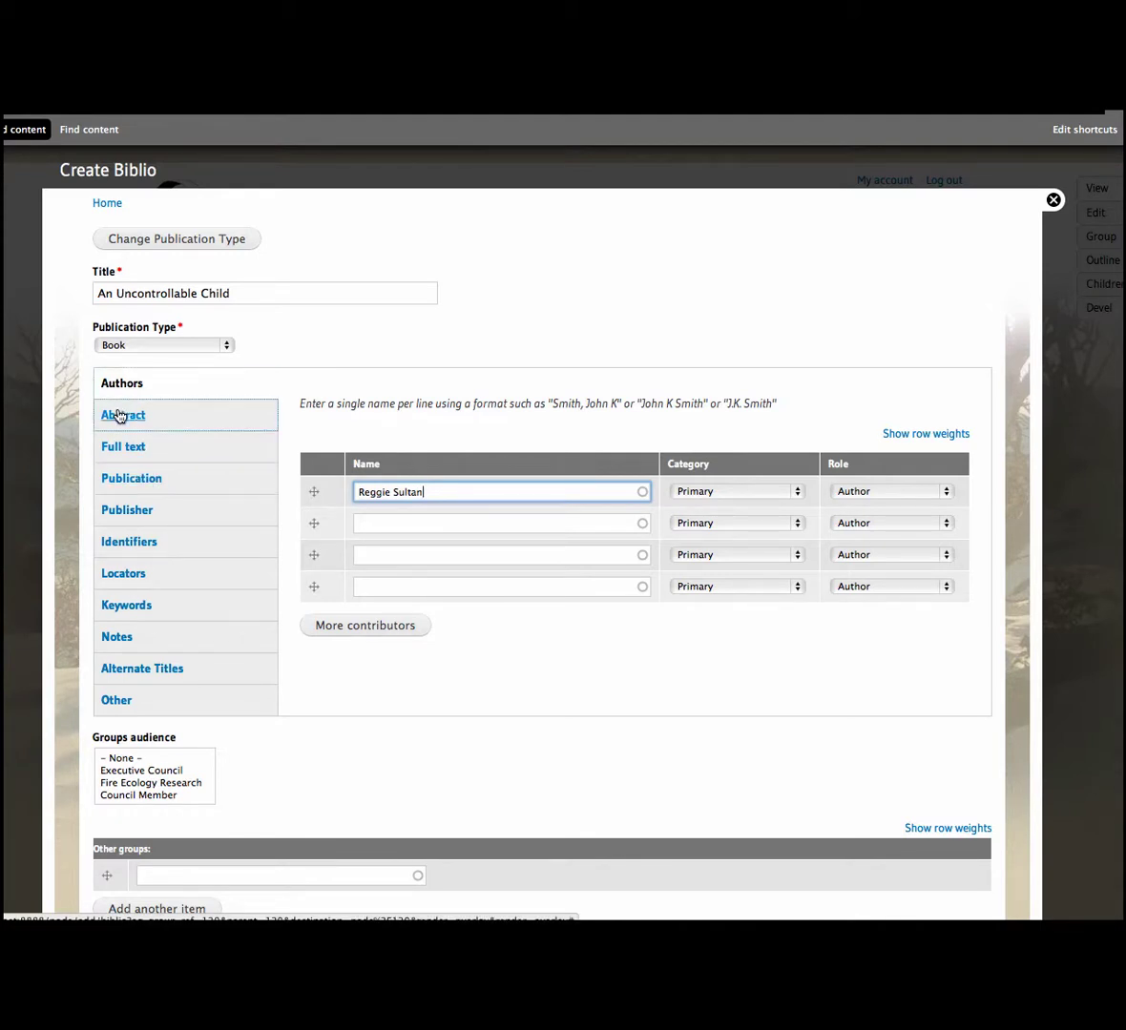
pyautogui.click(117, 449)
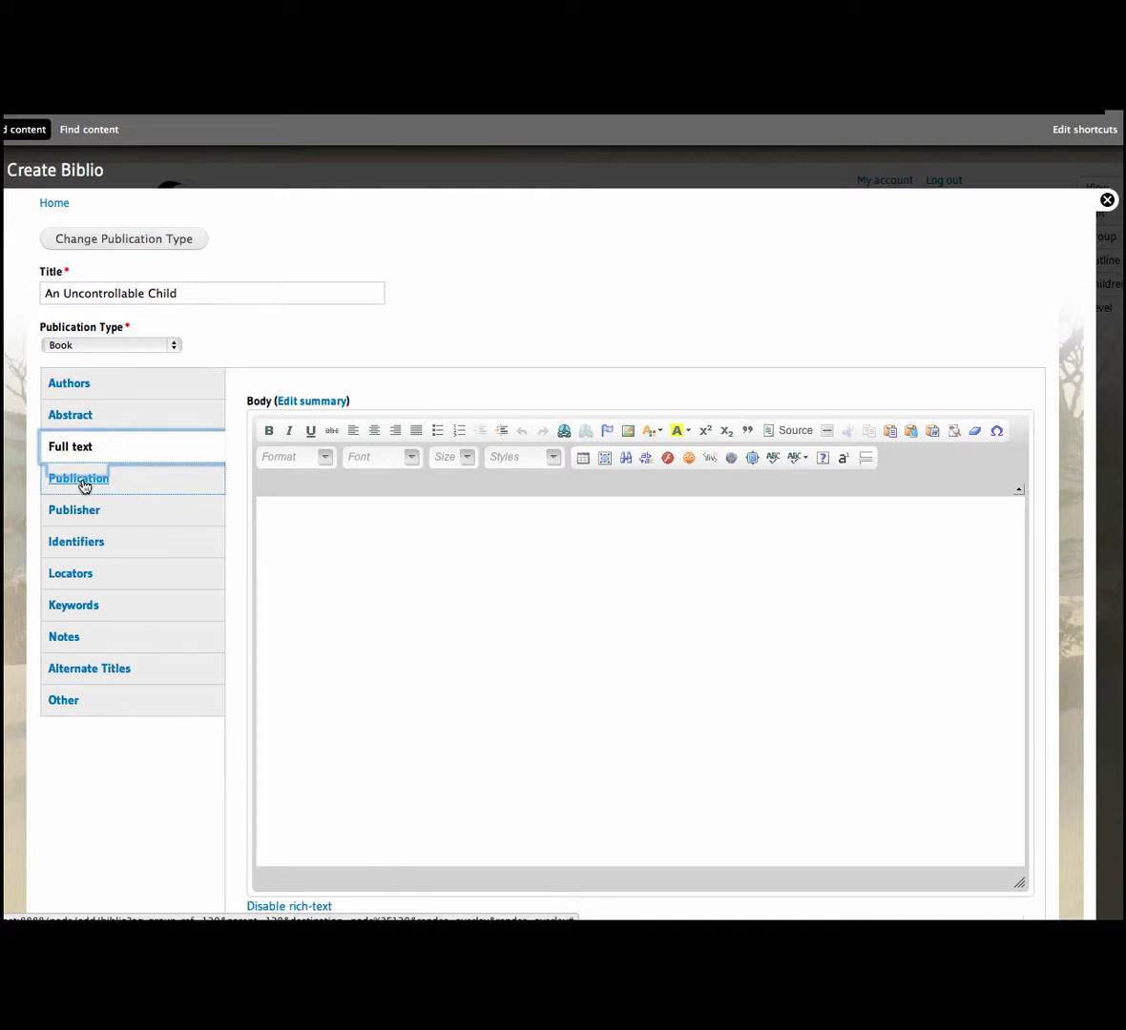
# - Set the Year of Publication to 2008 in the publication details
pyautogui.click(84, 479)
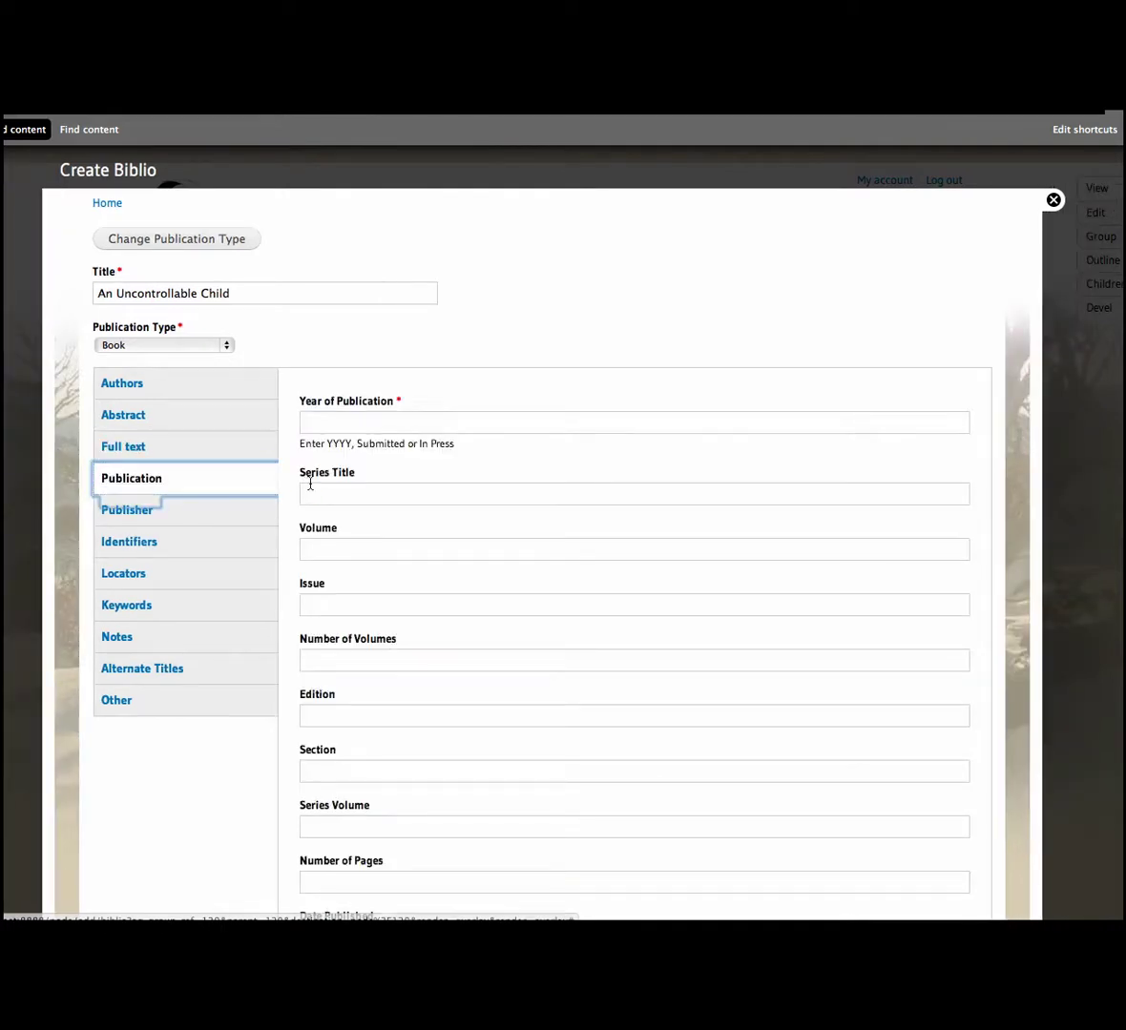
pyautogui.click(356, 423)
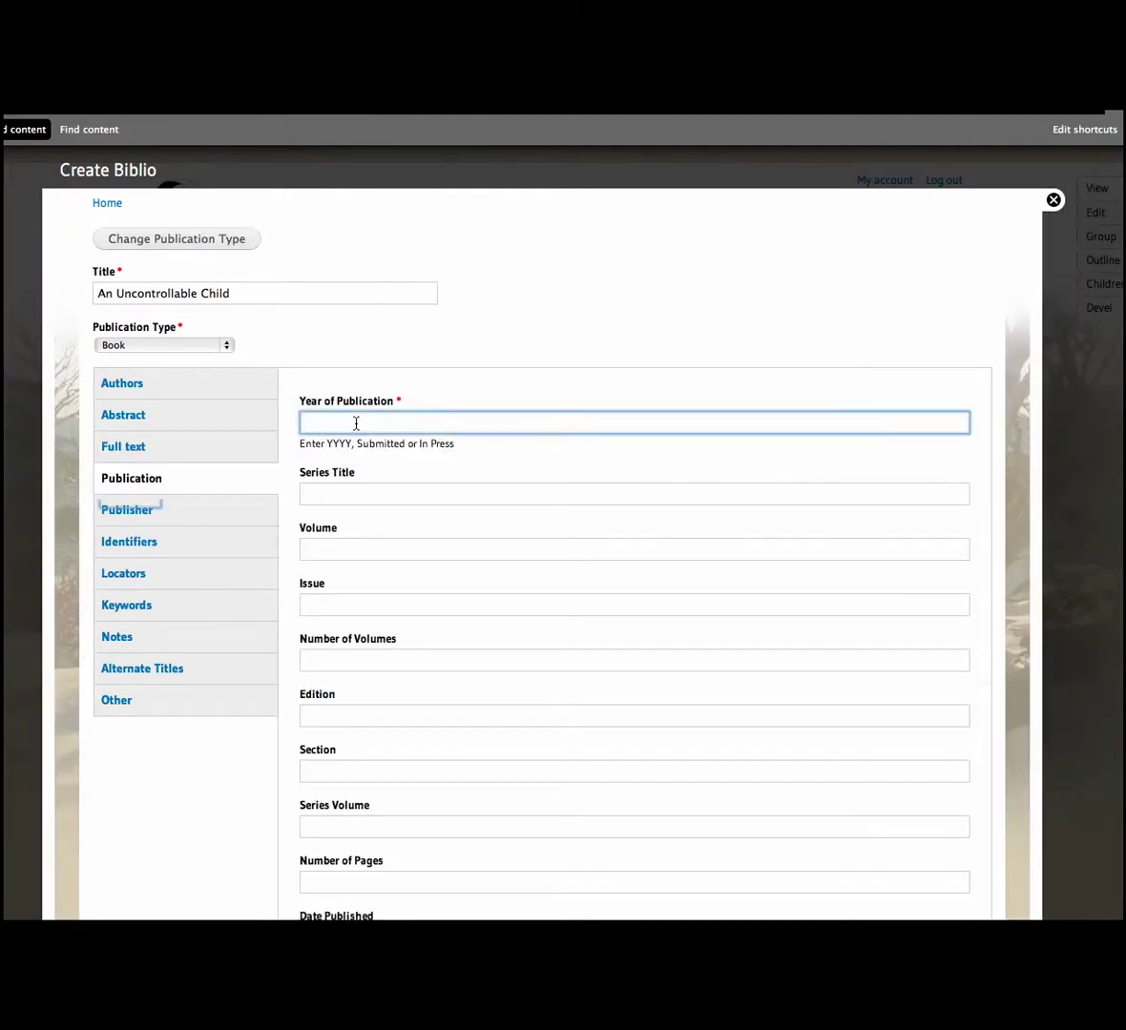
pyautogui.write('2008')
# - Review the Biblio form fields and save the new entry
pyautogui.scroll(-5, 354, 472)
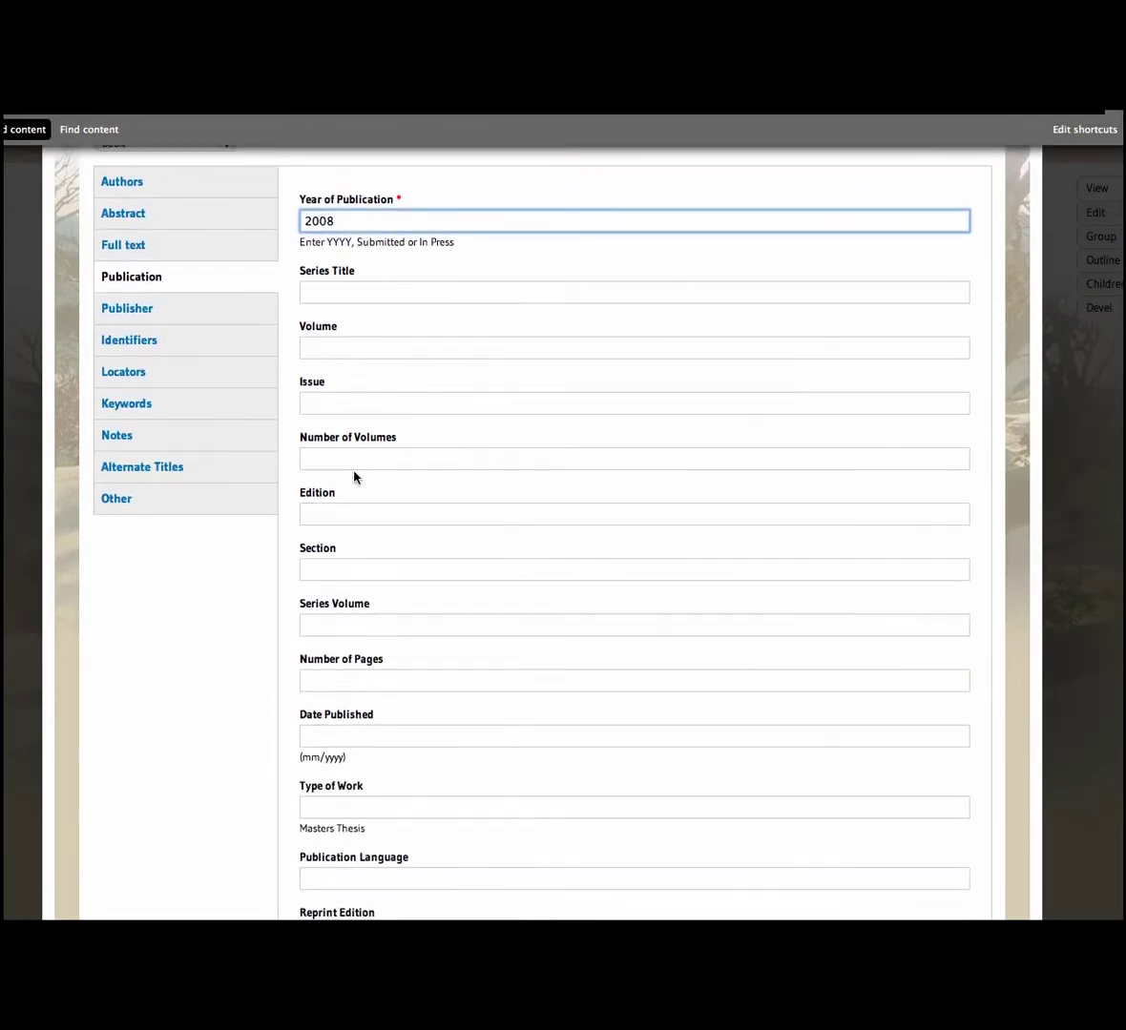
pyautogui.scroll(-3, 354, 477)
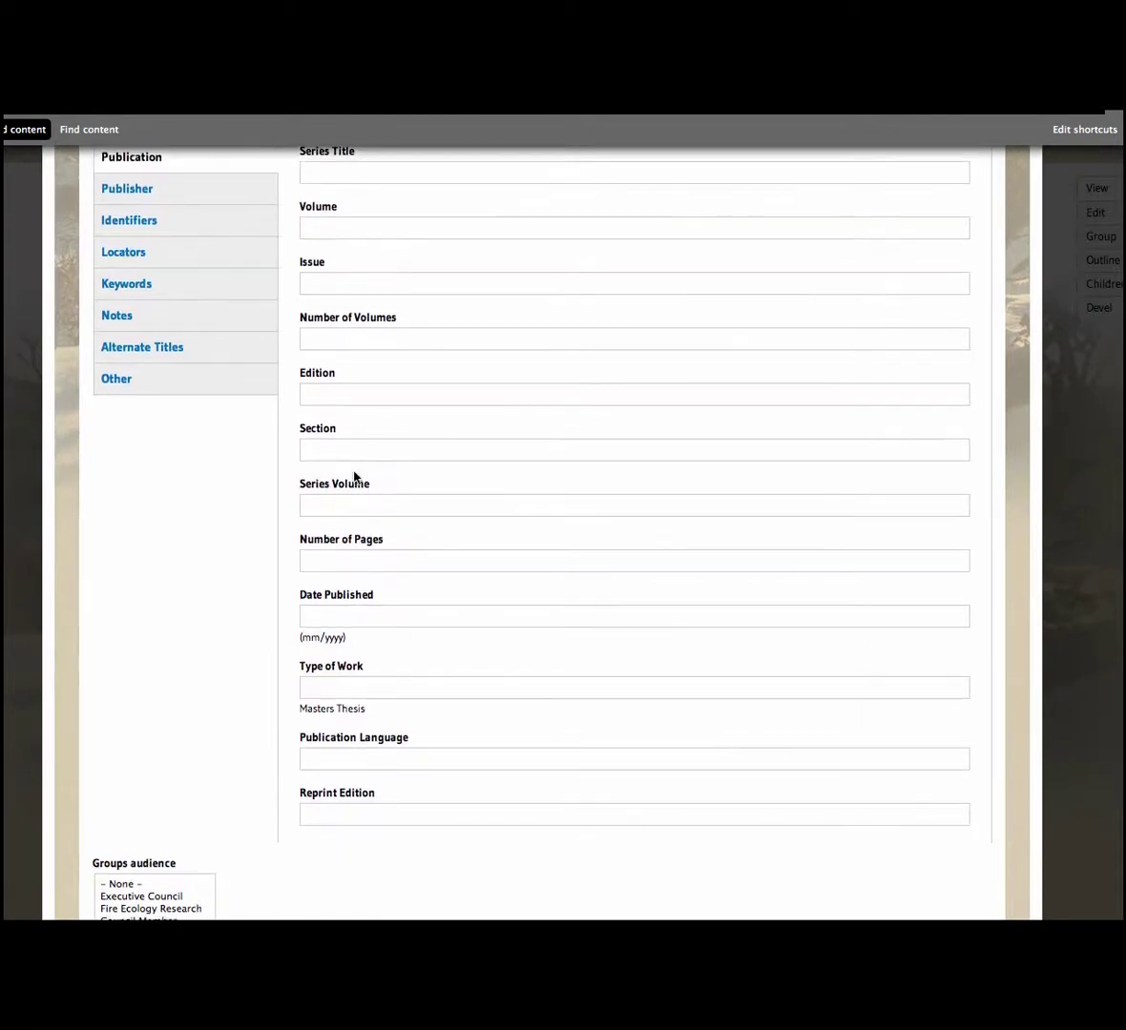
pyautogui.scroll(5, 354, 477)
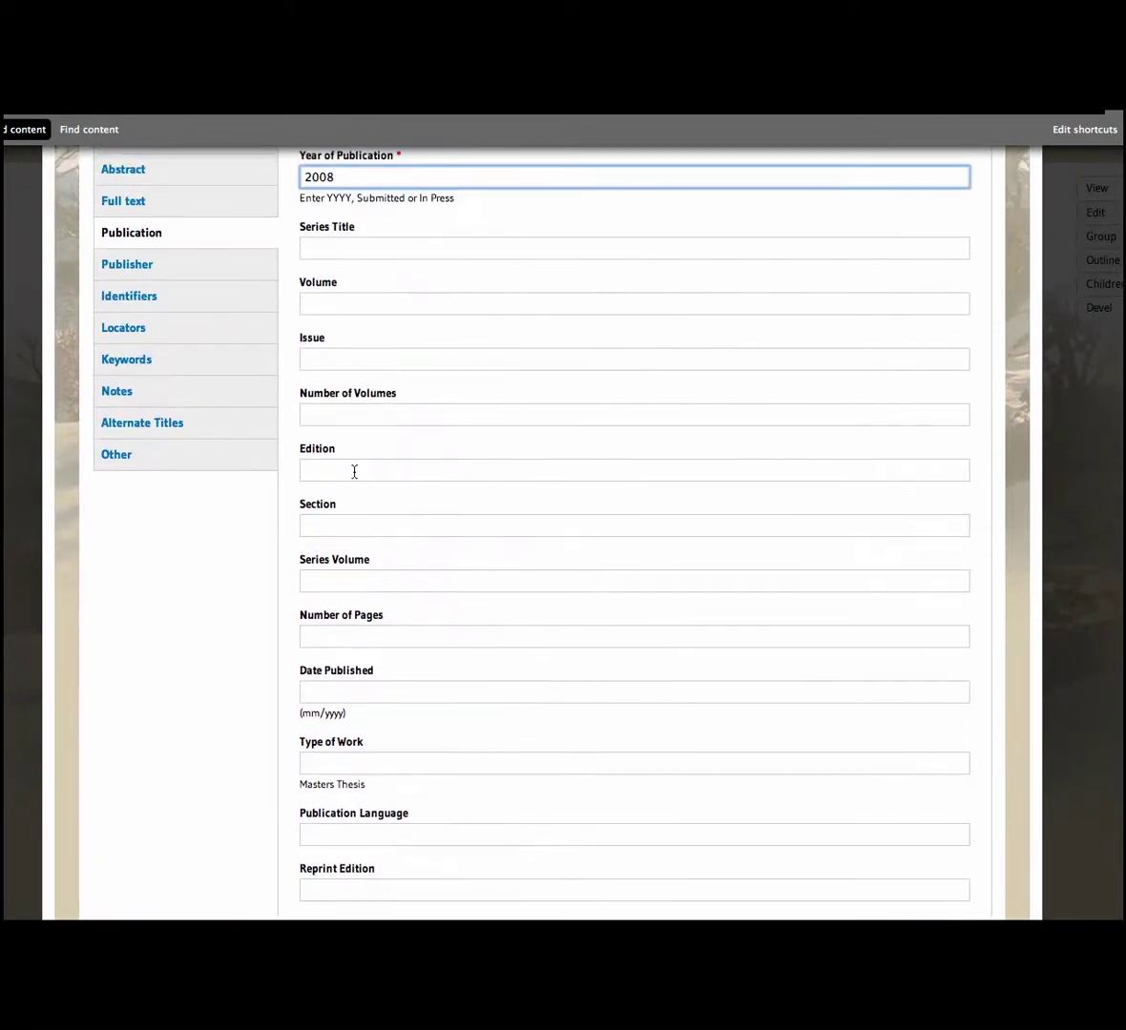
pyautogui.scroll(2, 354, 478)
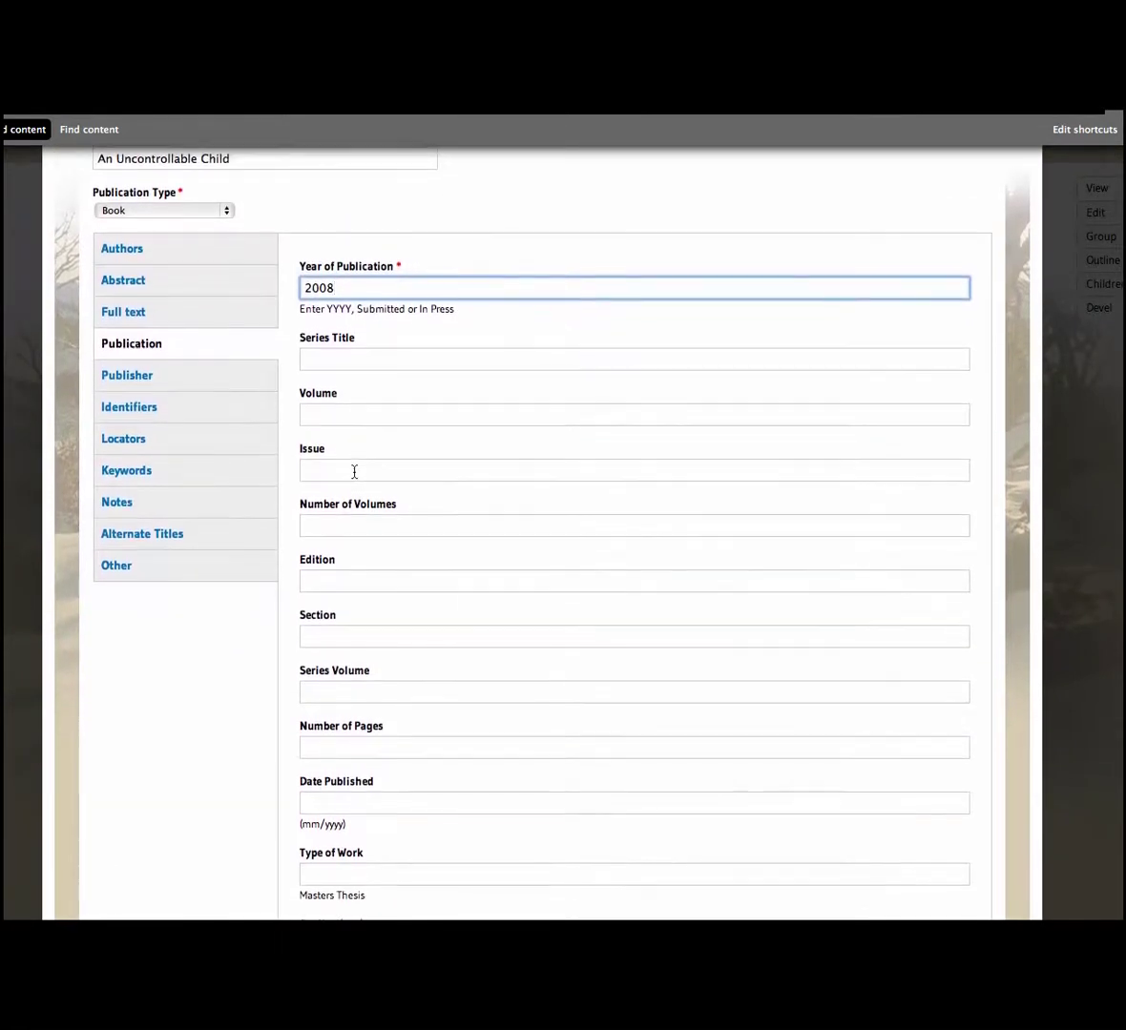
pyautogui.scroll(-6, 354, 477)
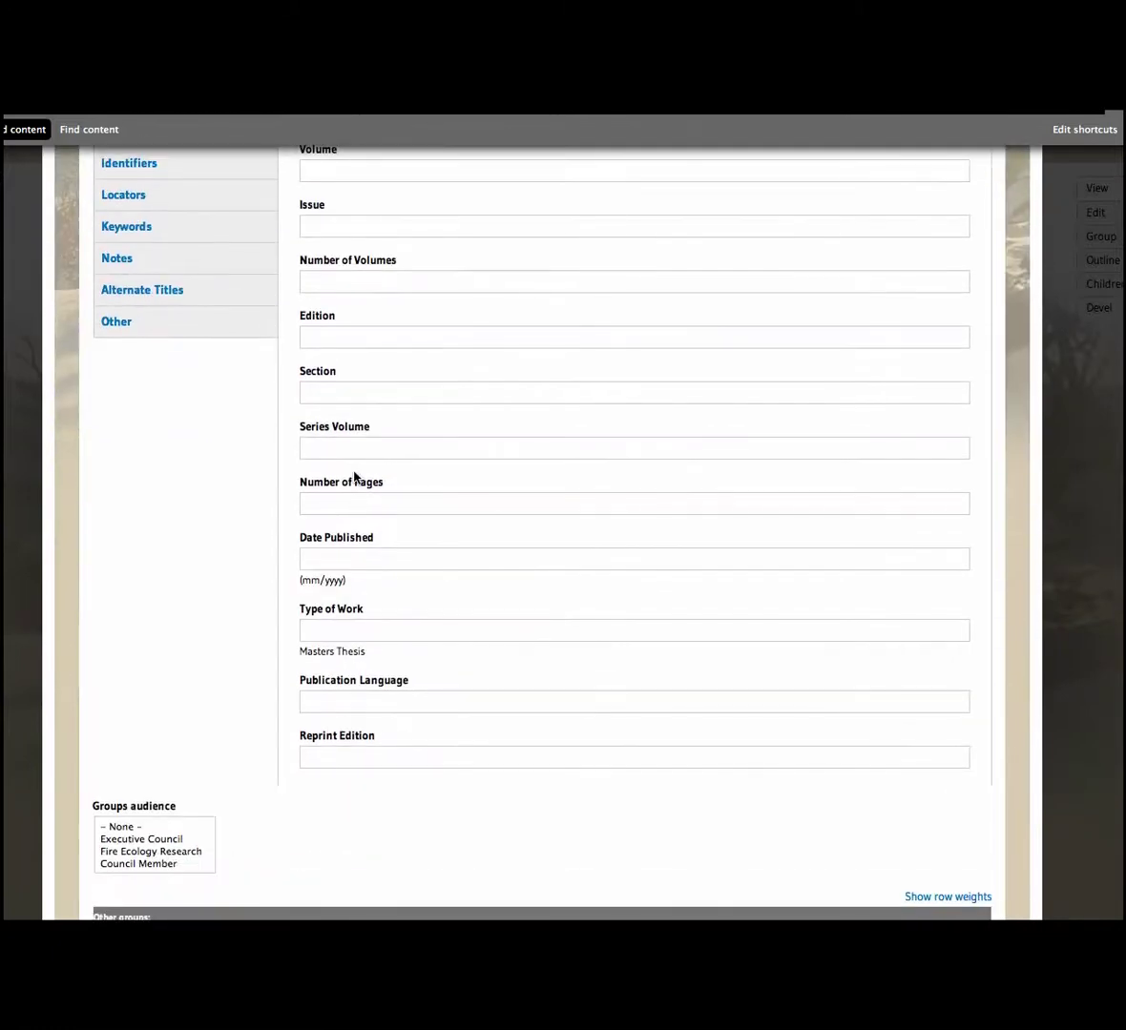
pyautogui.scroll(-10, 354, 477)
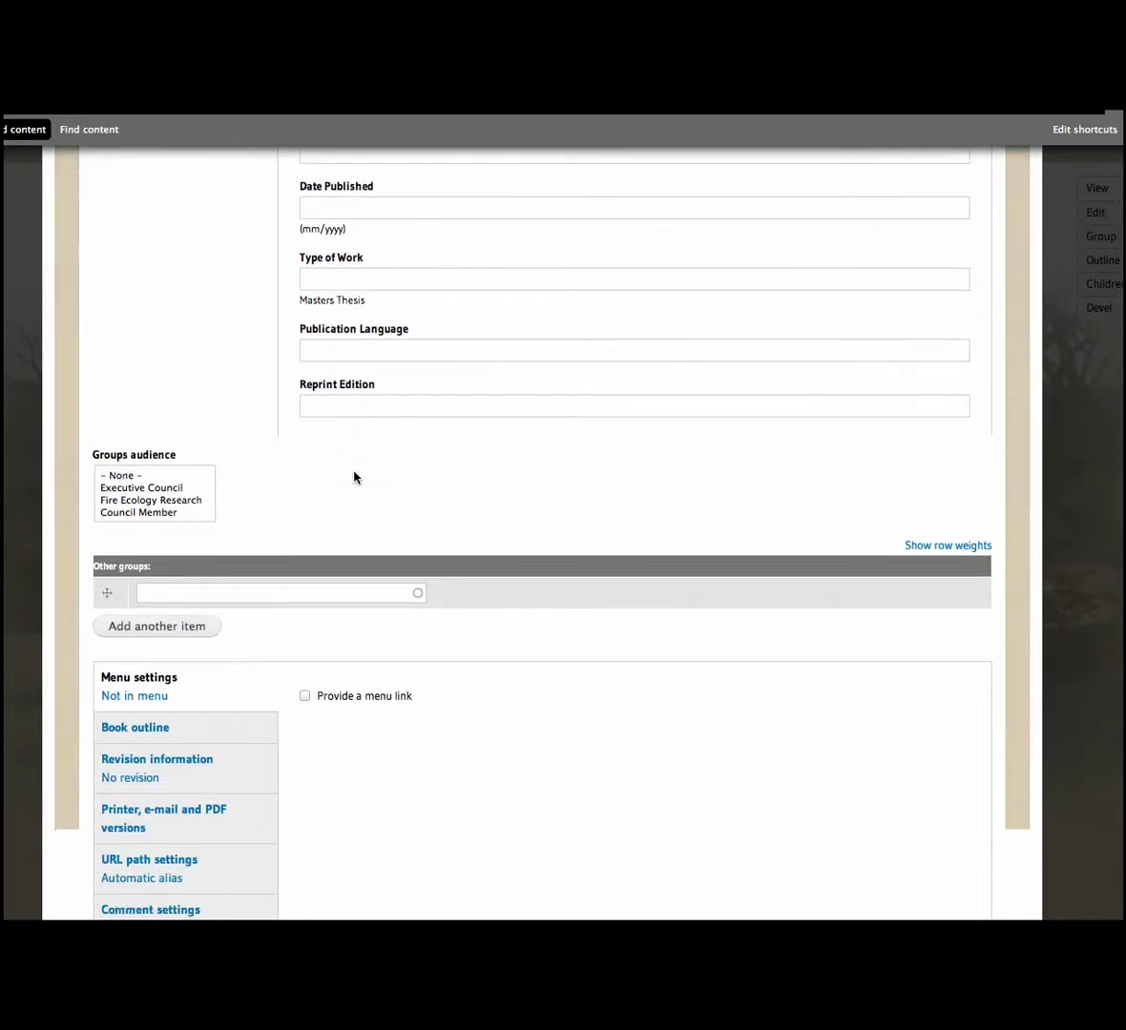
pyautogui.scroll(-3, 354, 471)
pyautogui.click(130, 810)
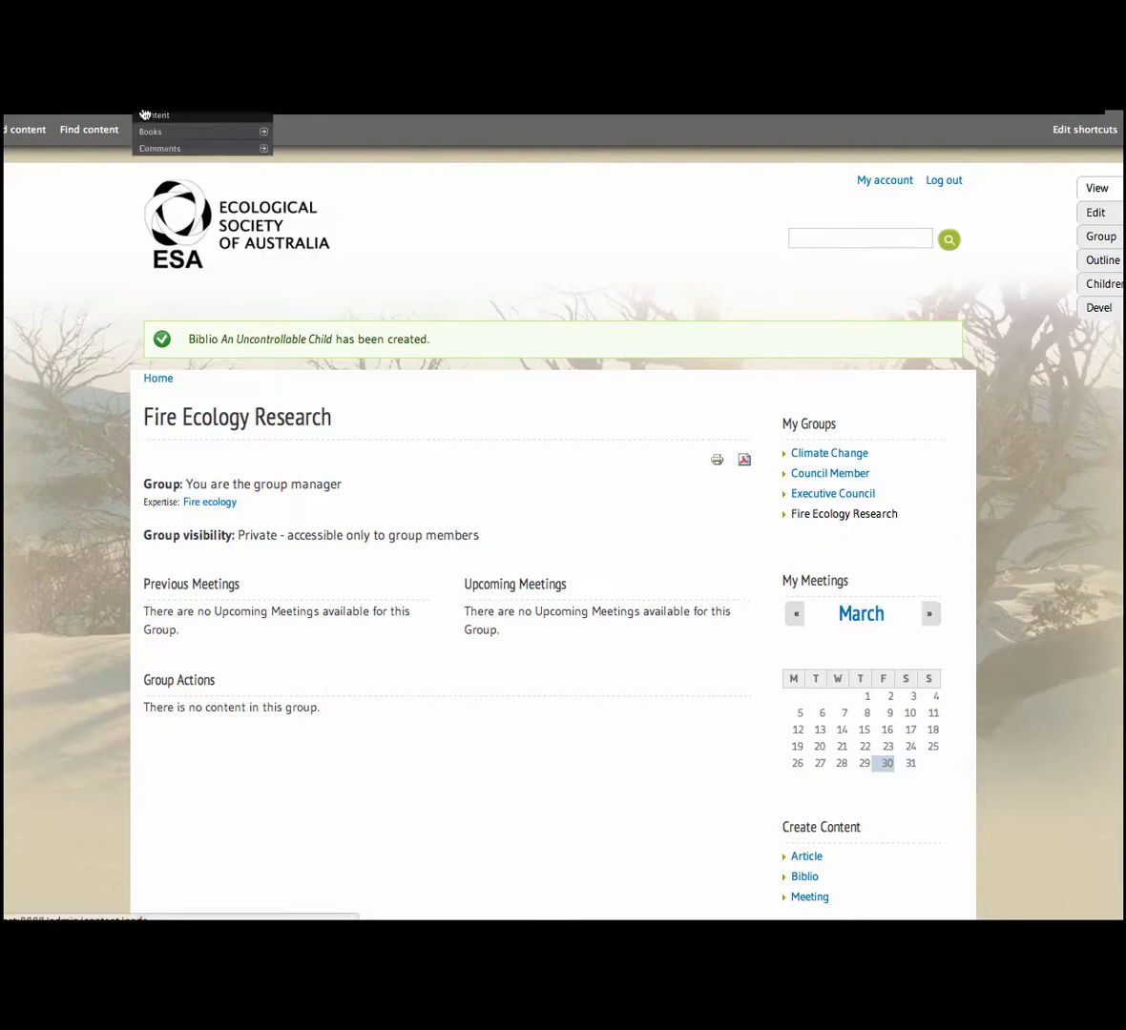
# - Look up Citation Key 157 for 'An Uncontrollable Child', closing its edit form unchanged
pyautogui.click(89, 129)
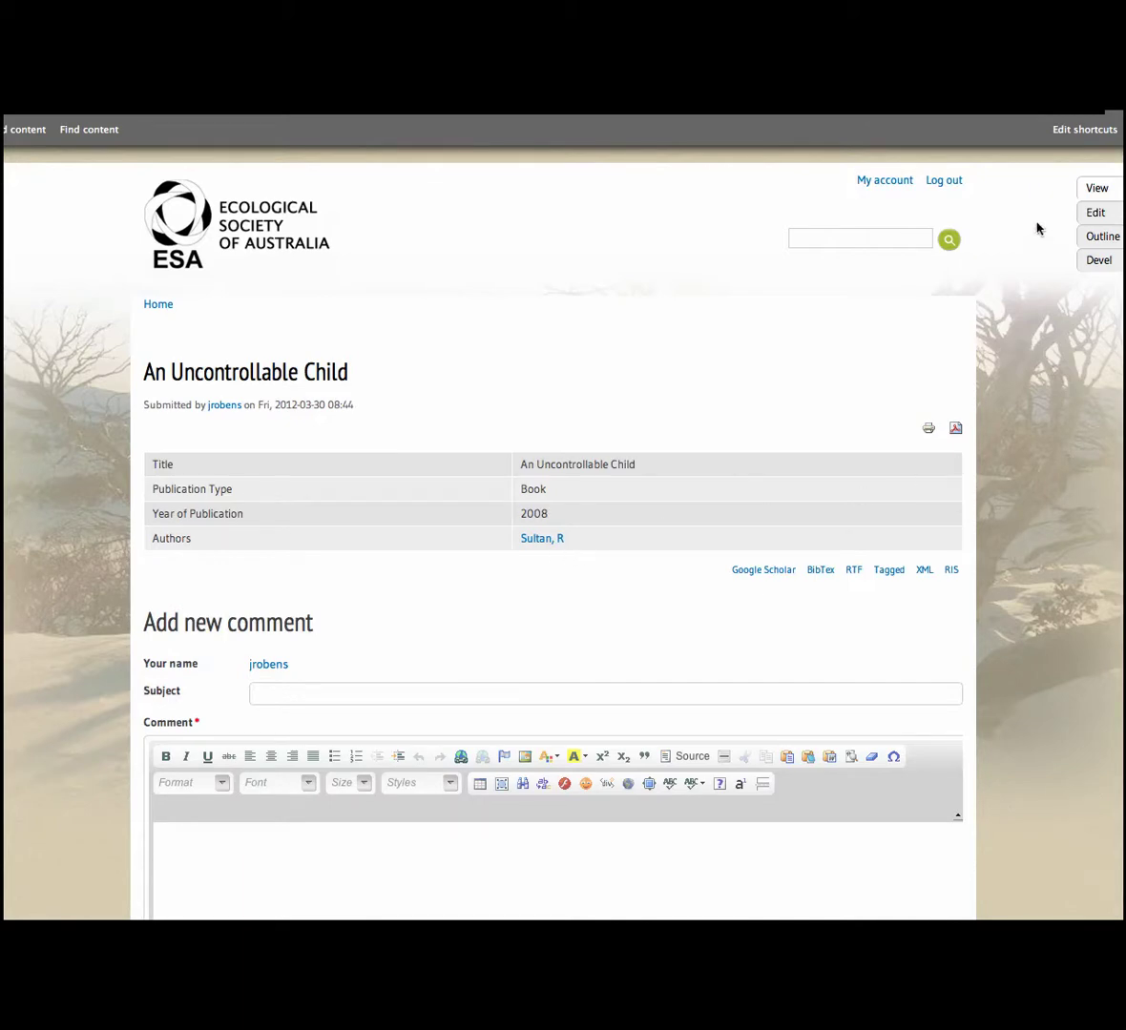
pyautogui.click(1093, 212)
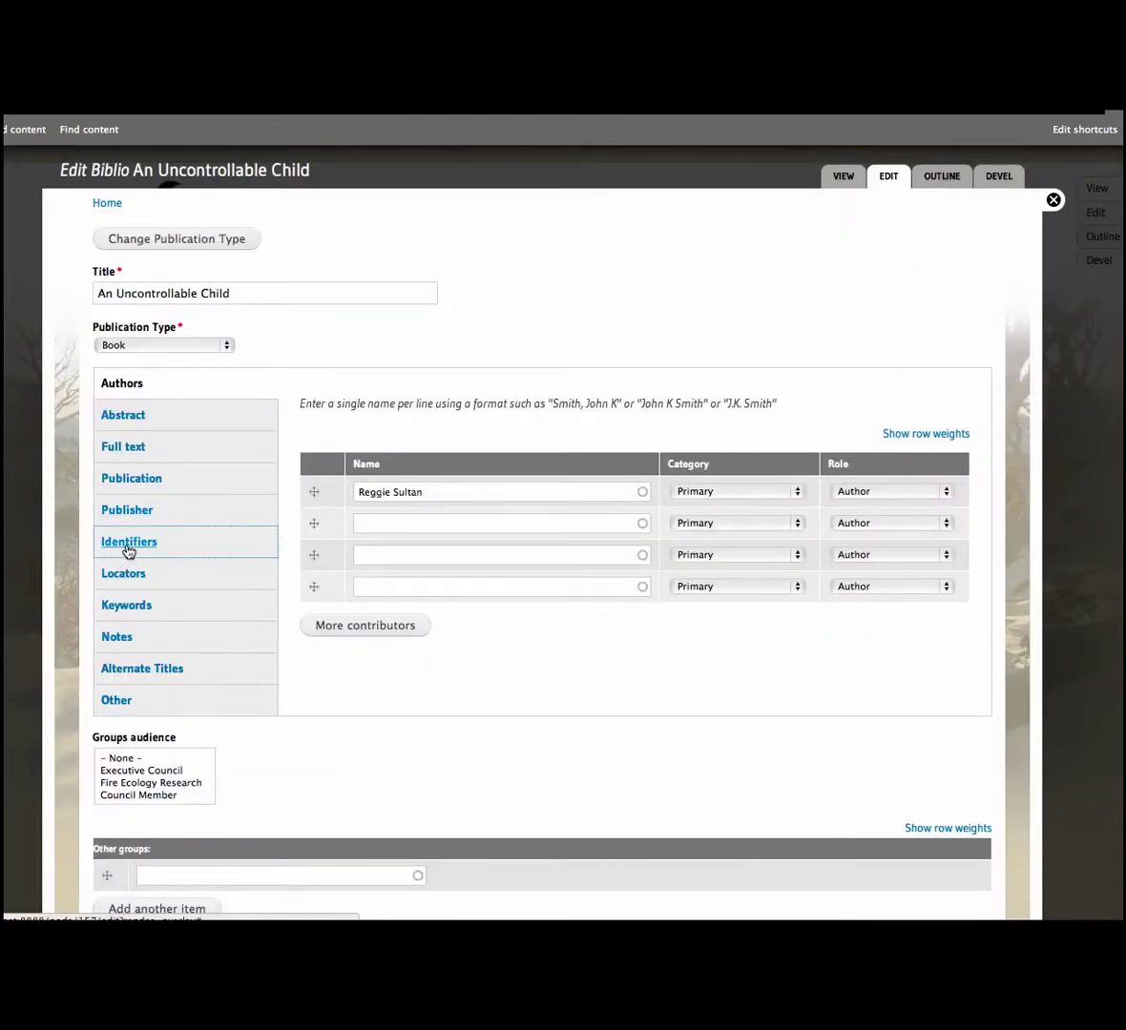
pyautogui.click(129, 544)
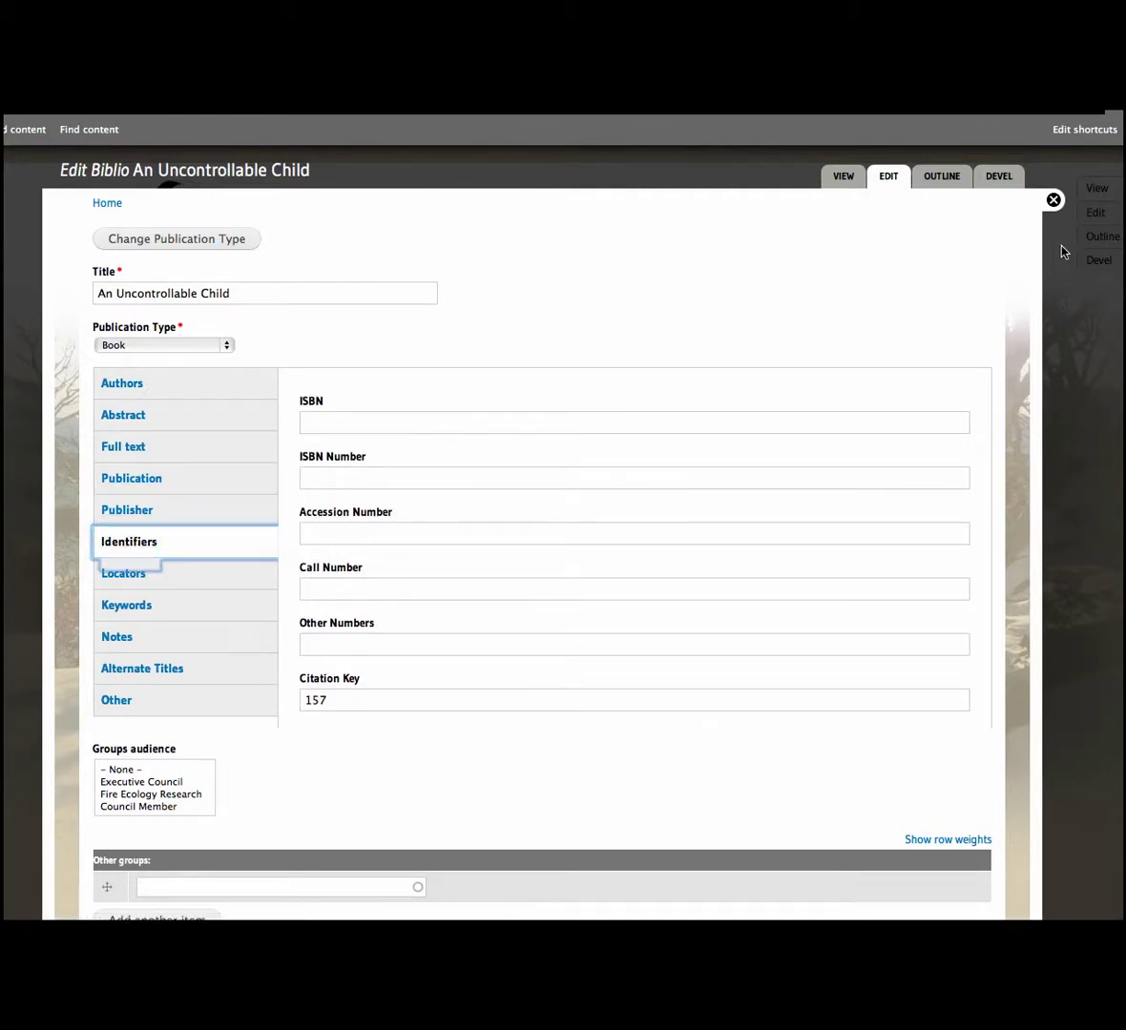
pyautogui.click(1054, 201)
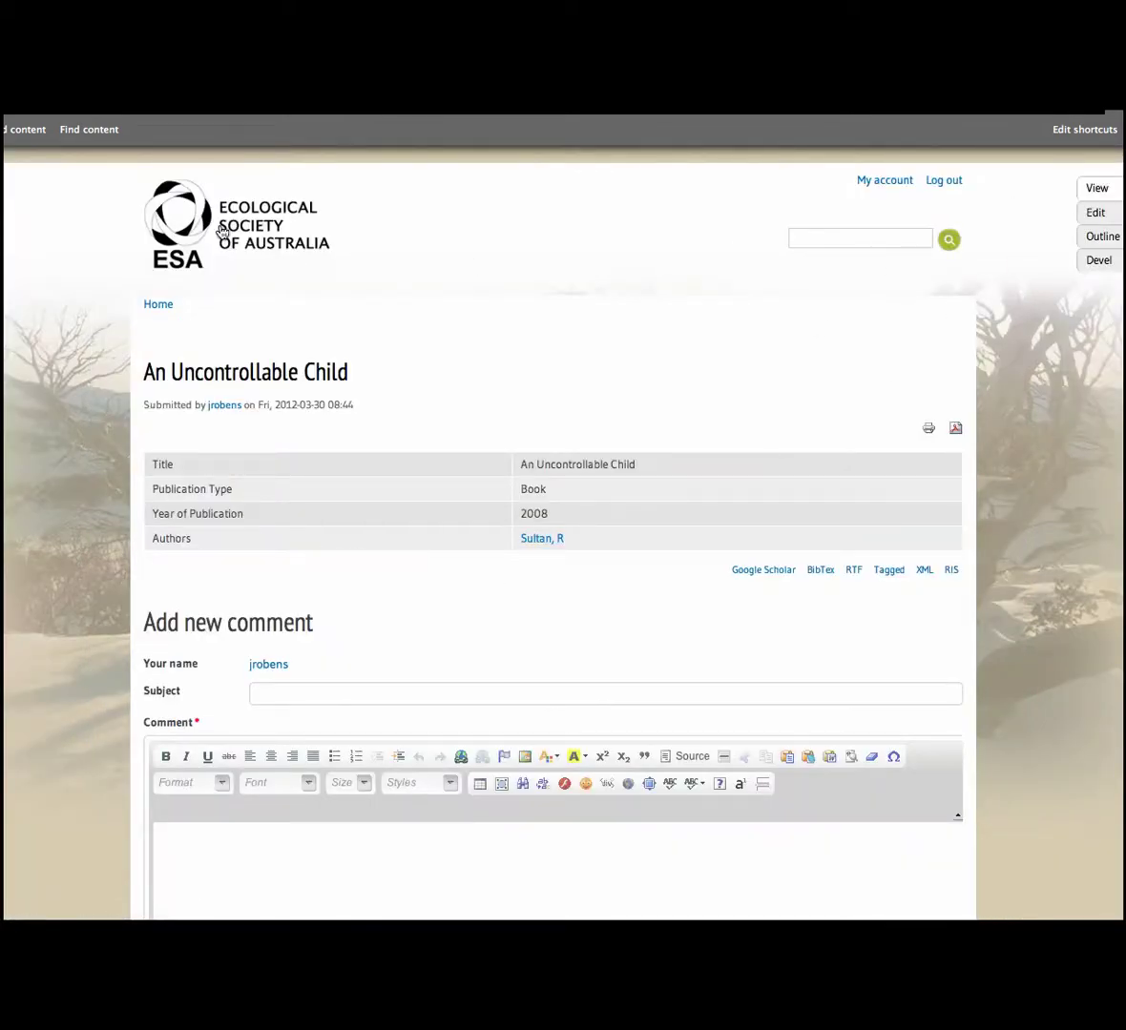
# - Open the 'Chapter 1 Extreme fire events' article for editing
pyautogui.click(101, 139)
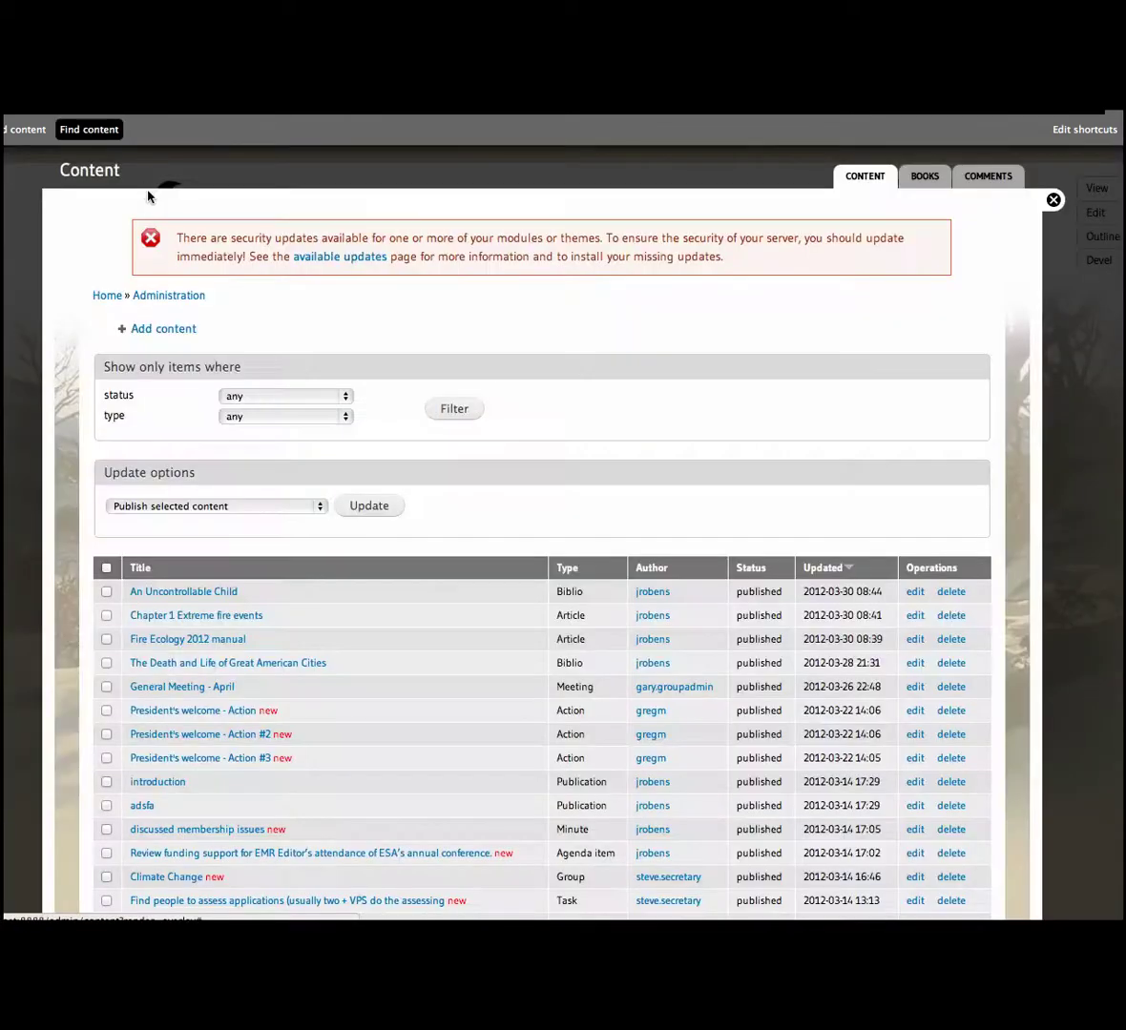
pyautogui.click(201, 615)
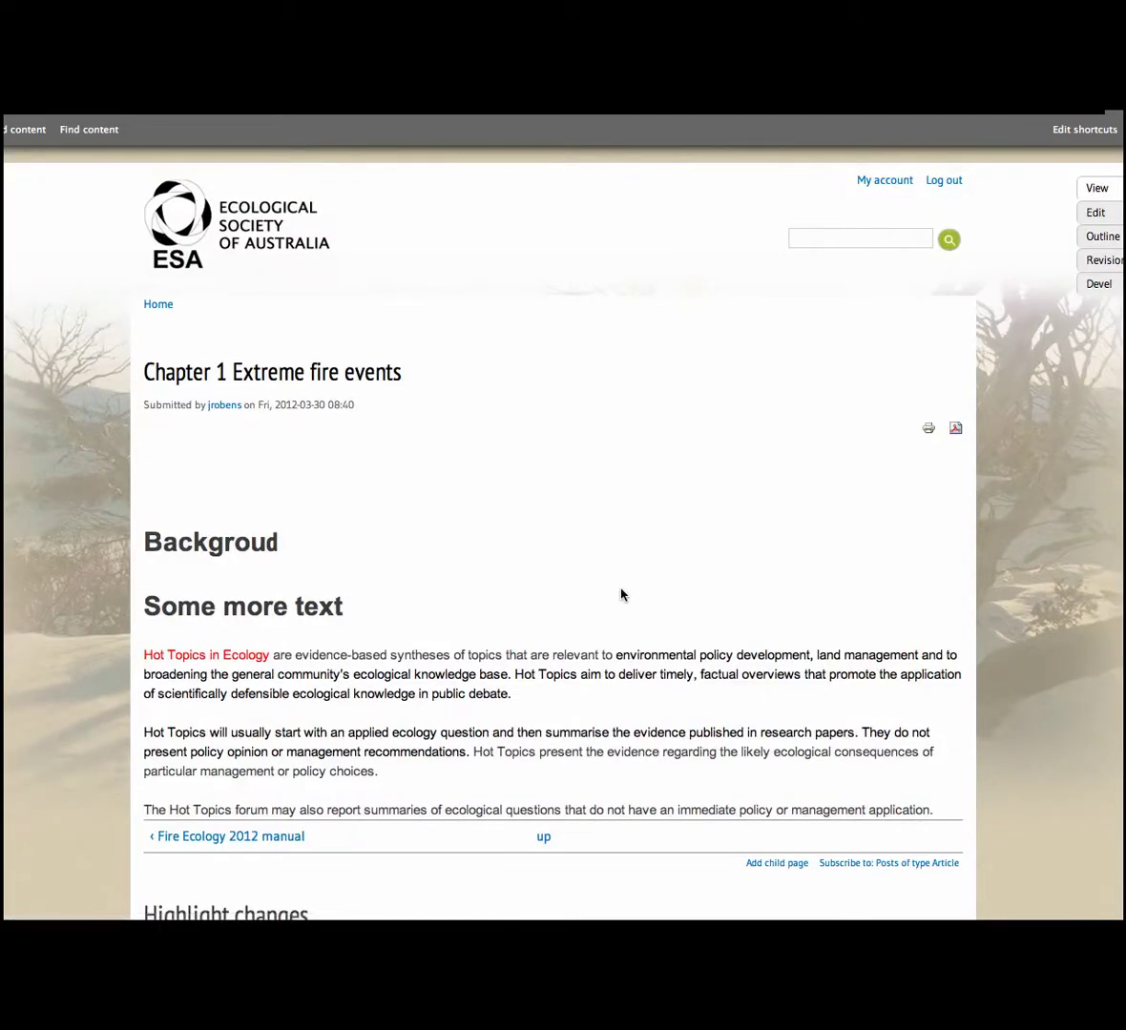
pyautogui.scroll(-1, 620, 595)
pyautogui.click(1097, 213)
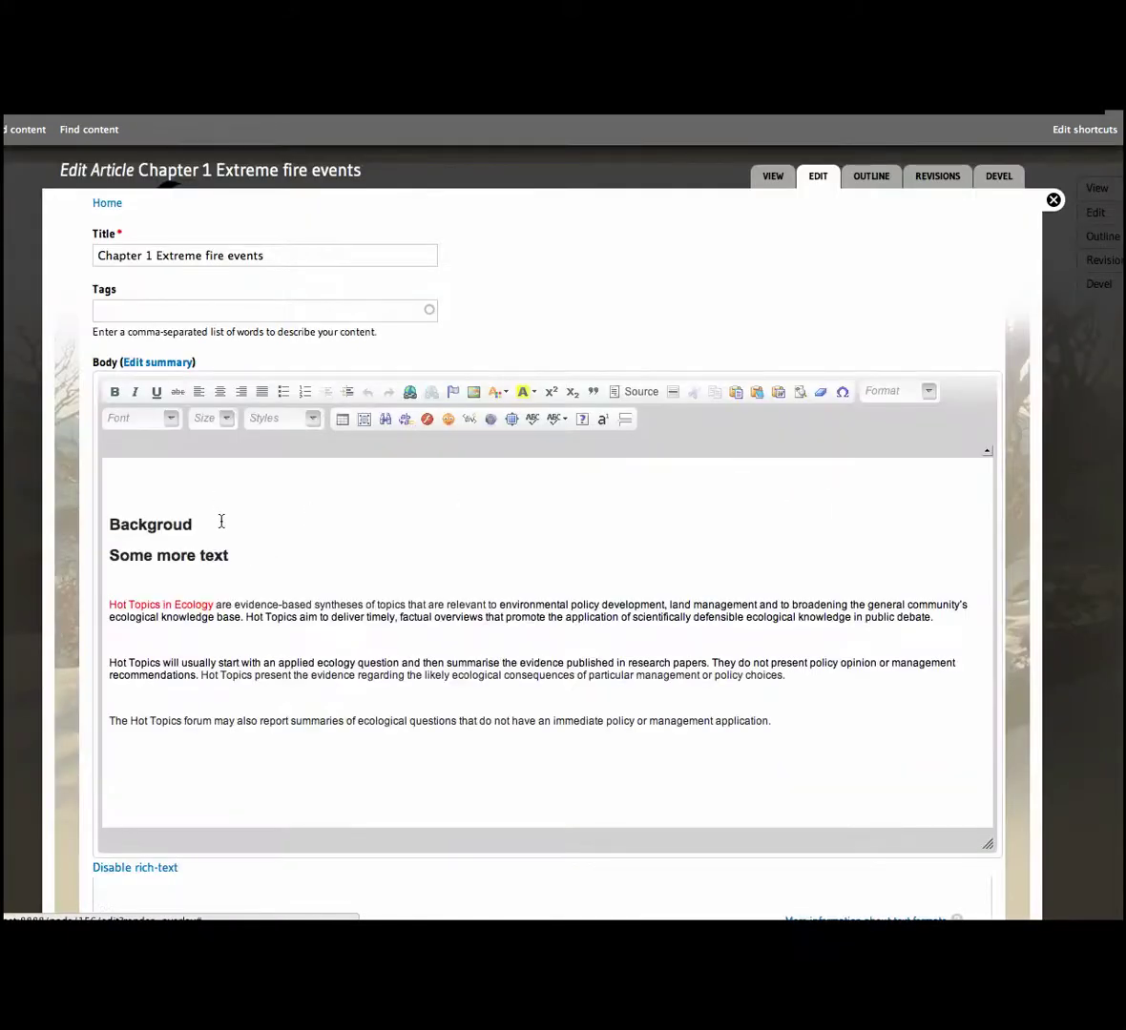
# - Add empty lines below 'Some more text', leaving the Footnotes dialog unused
pyautogui.click(298, 558)
pyautogui.press('Return')
pyautogui.press('Return')
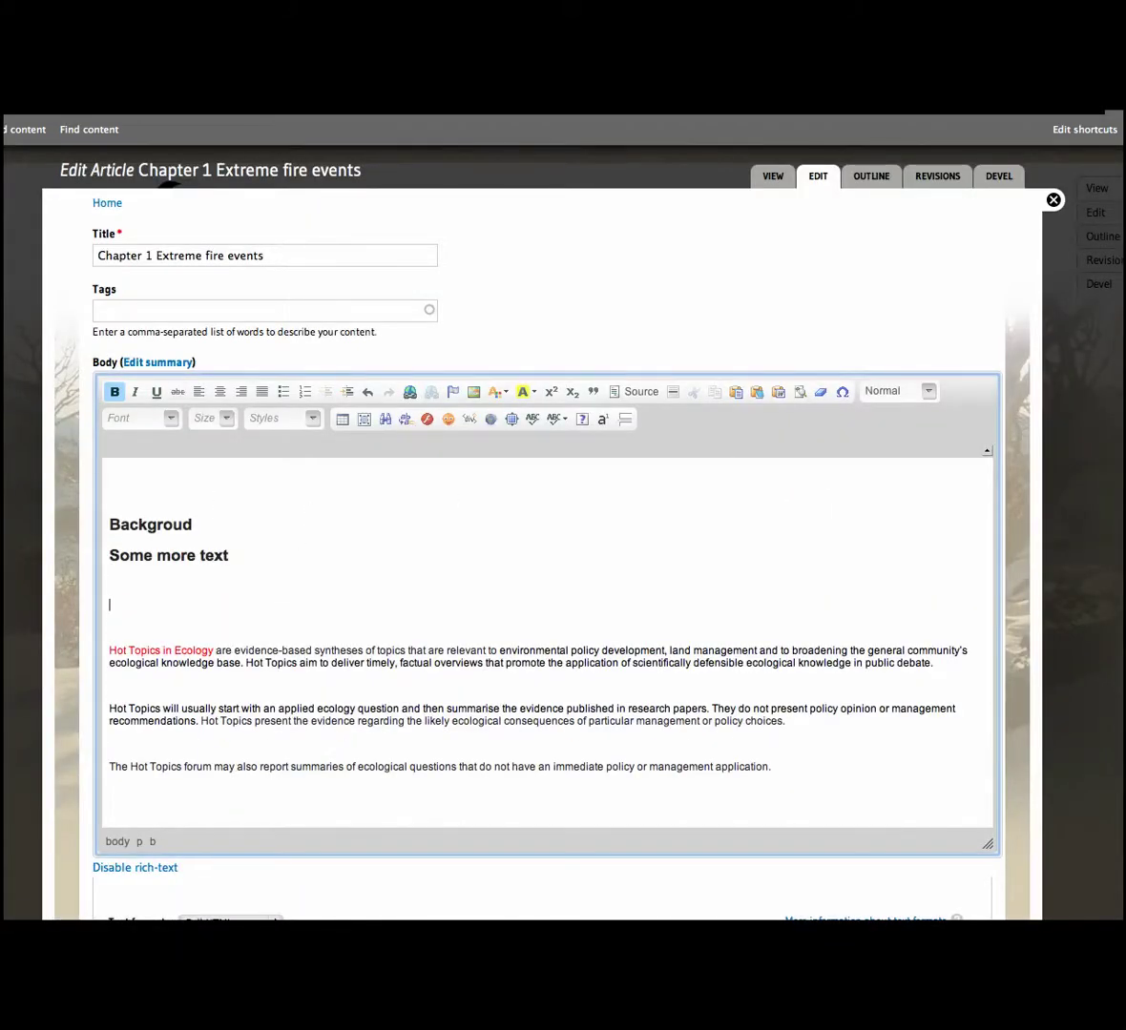
pyautogui.click(603, 420)
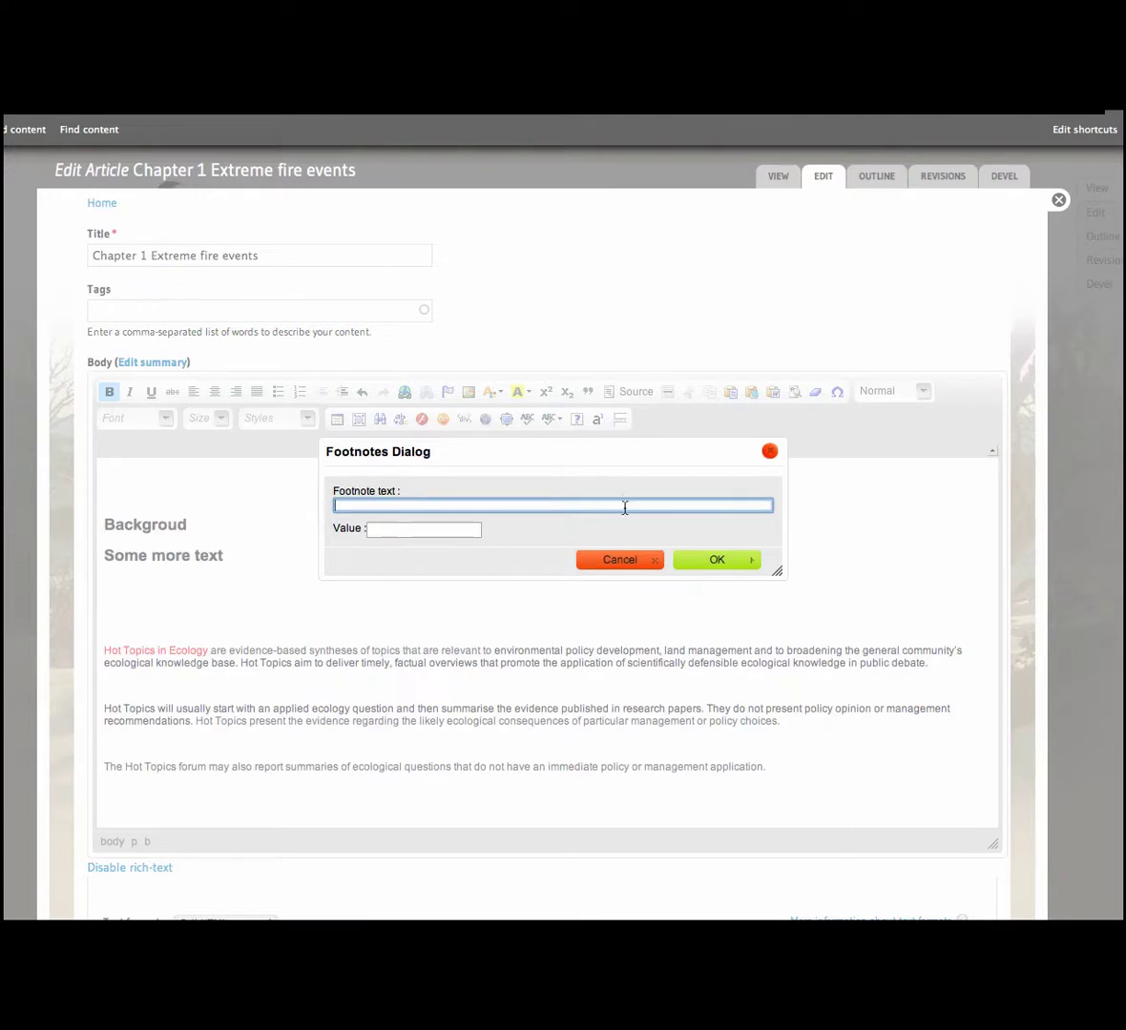
pyautogui.click(769, 451)
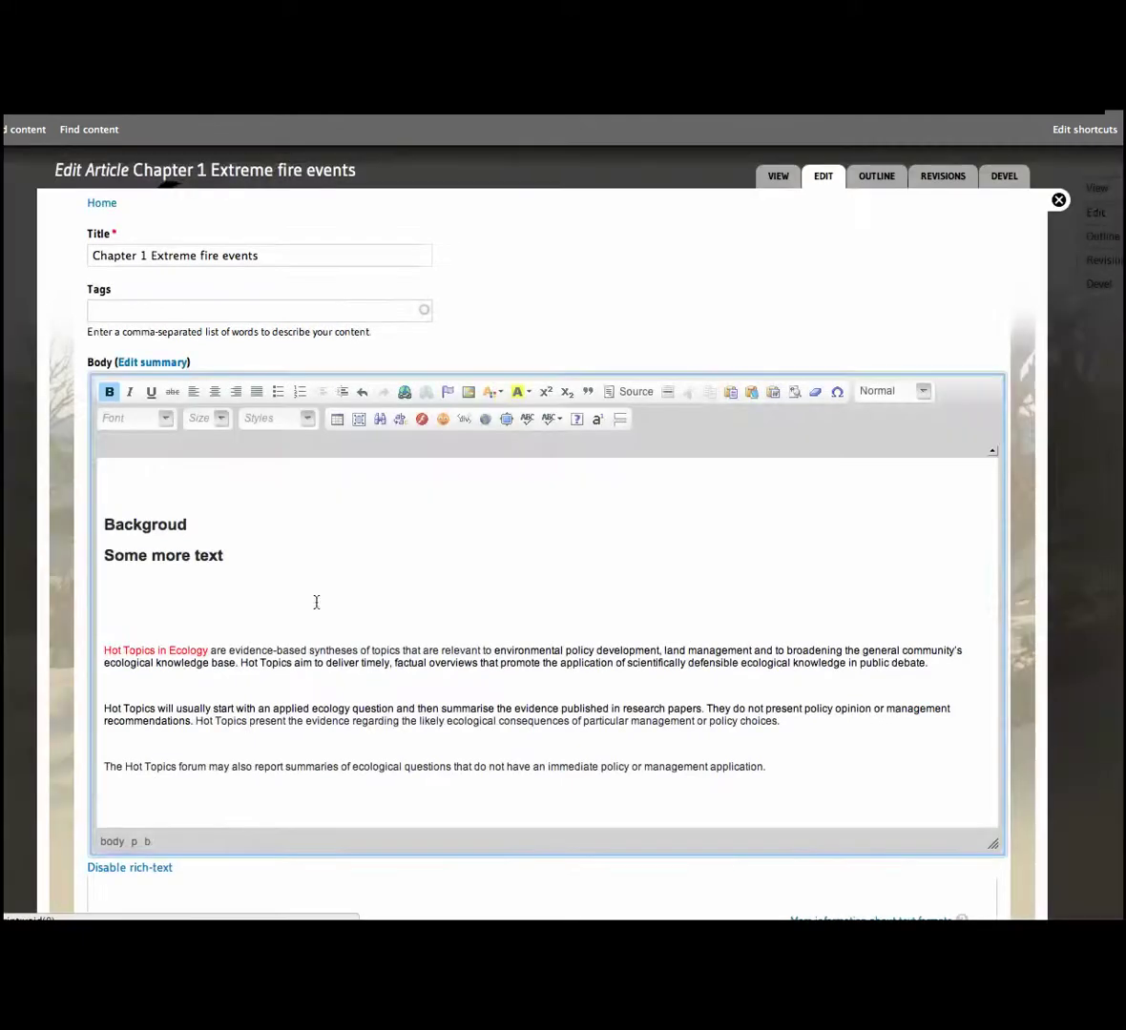
# - Insert the [bib]157[/bib] citation on the empty line and save Chapter 1
pyautogui.click(213, 584)
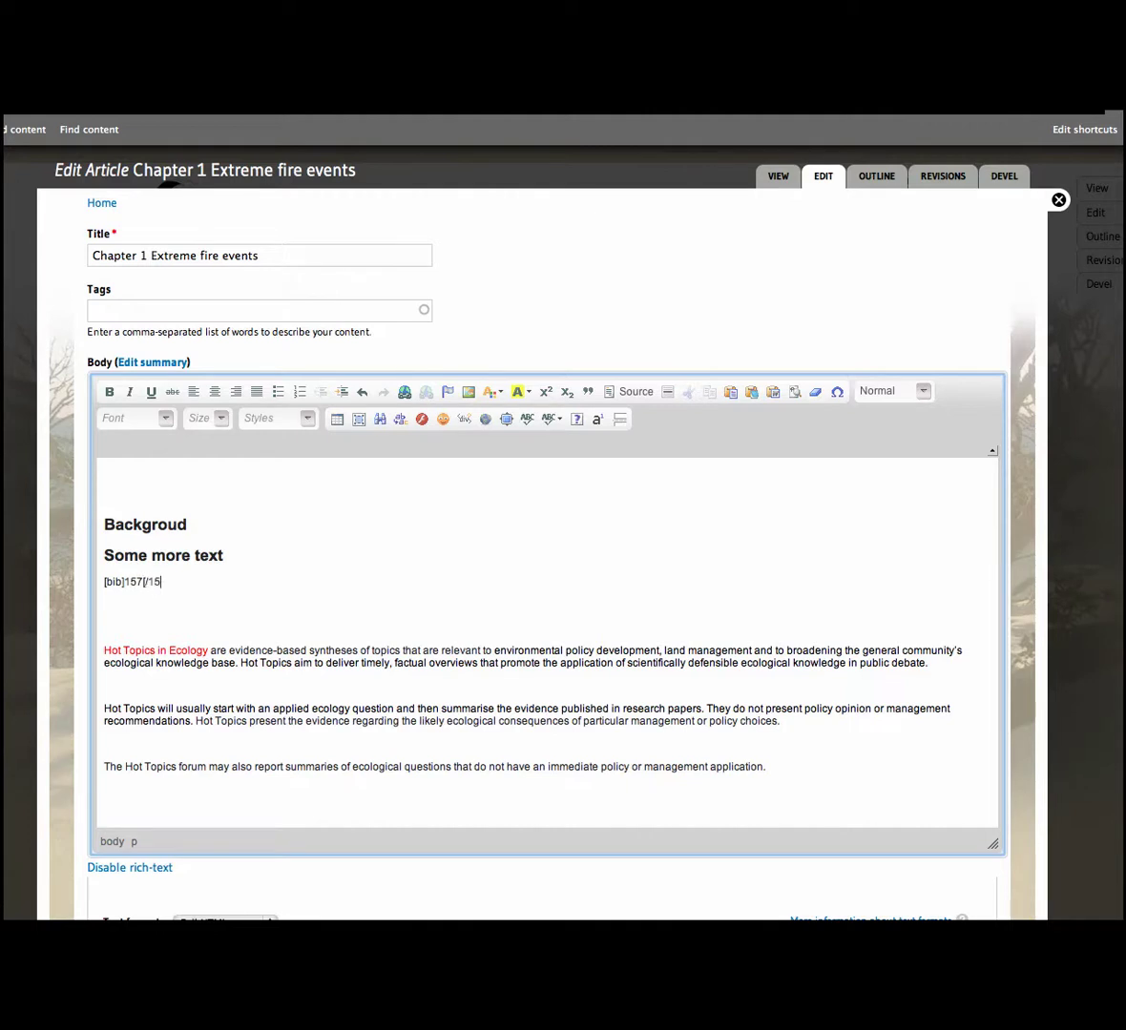
pyautogui.write('bib')
pyautogui.scroll(-2, 223, 636)
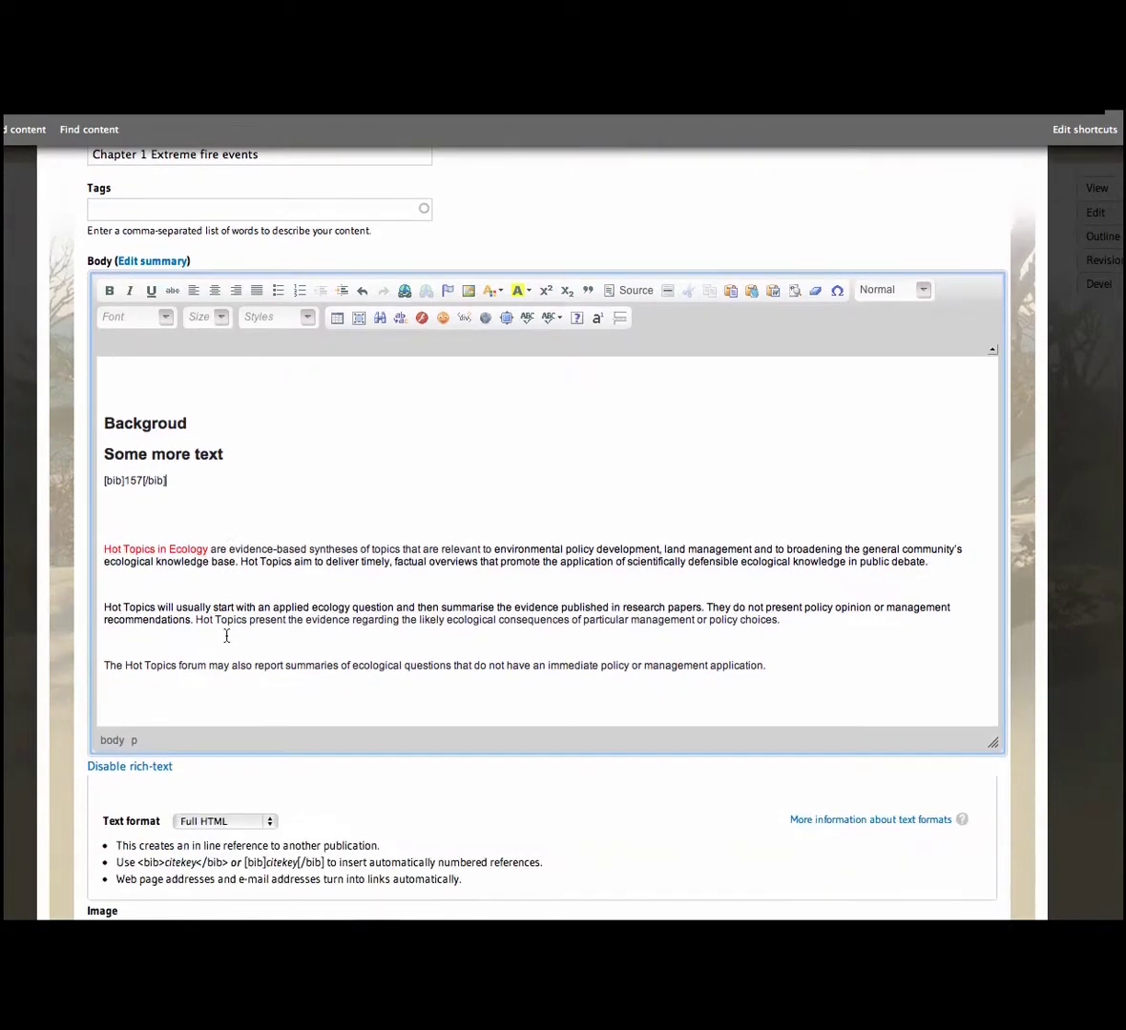
pyautogui.scroll(-15, 226, 635)
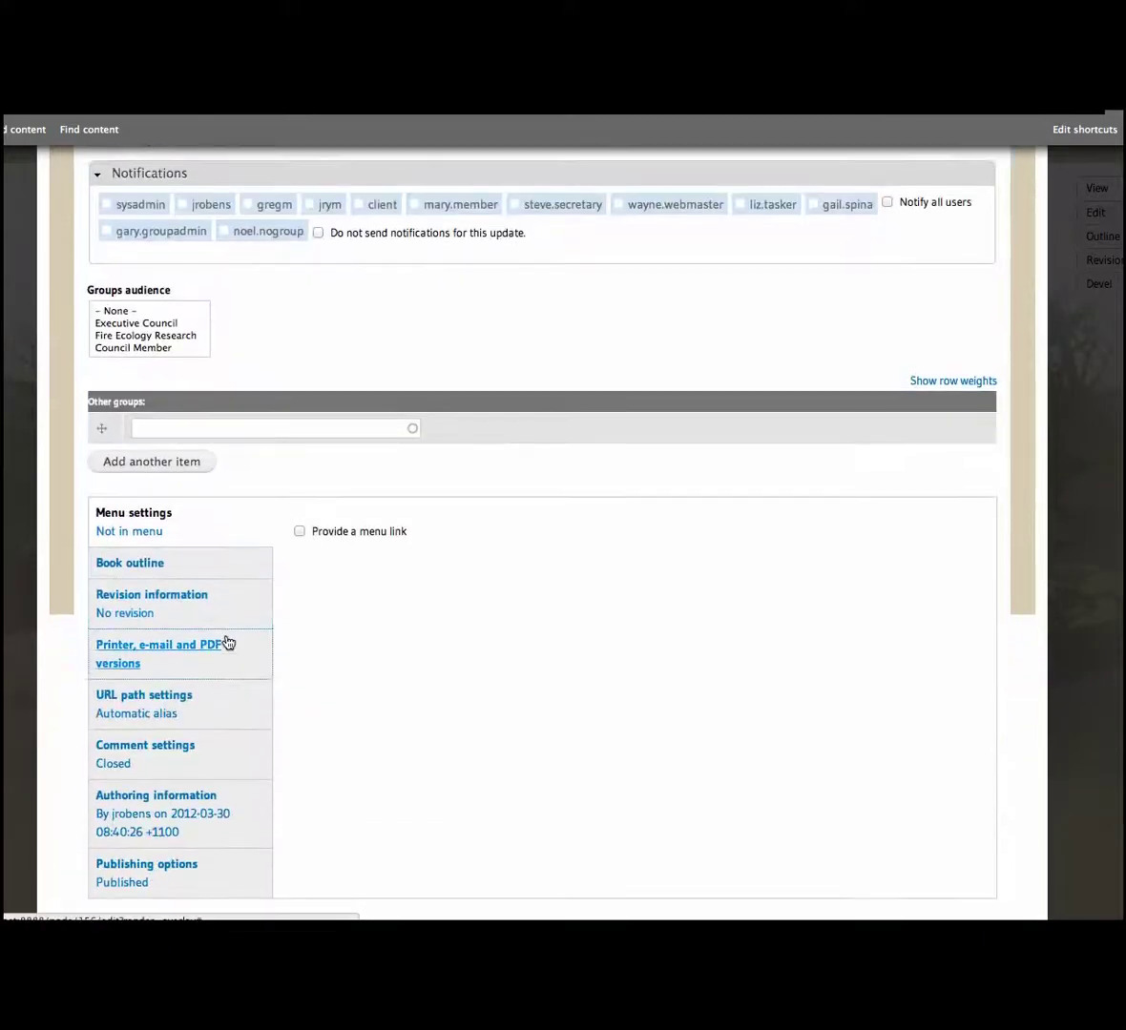
pyautogui.scroll(-3, 228, 643)
pyautogui.click(107, 722)
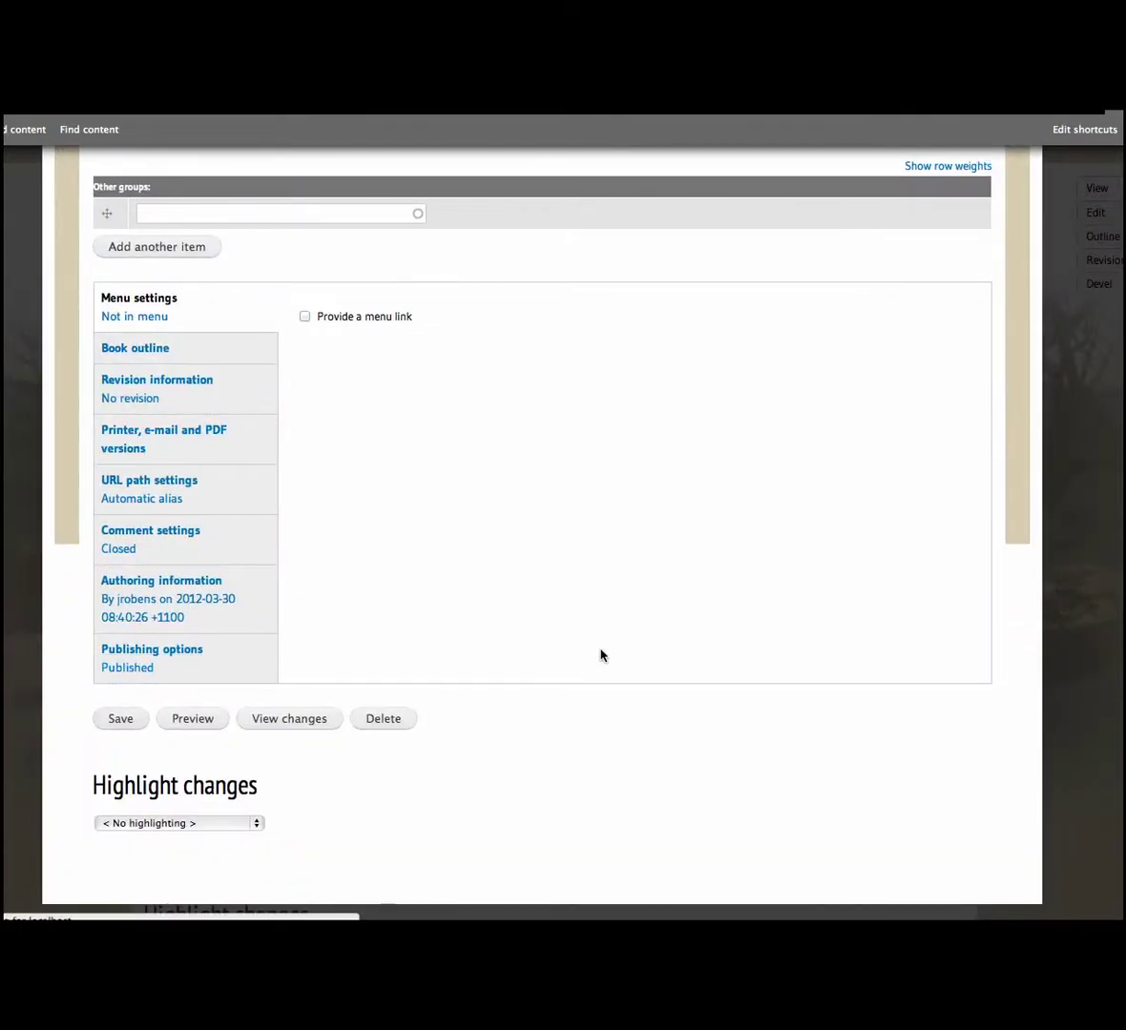
pyautogui.scroll(-1, 600, 653)
pyautogui.scroll(-5, 600, 654)
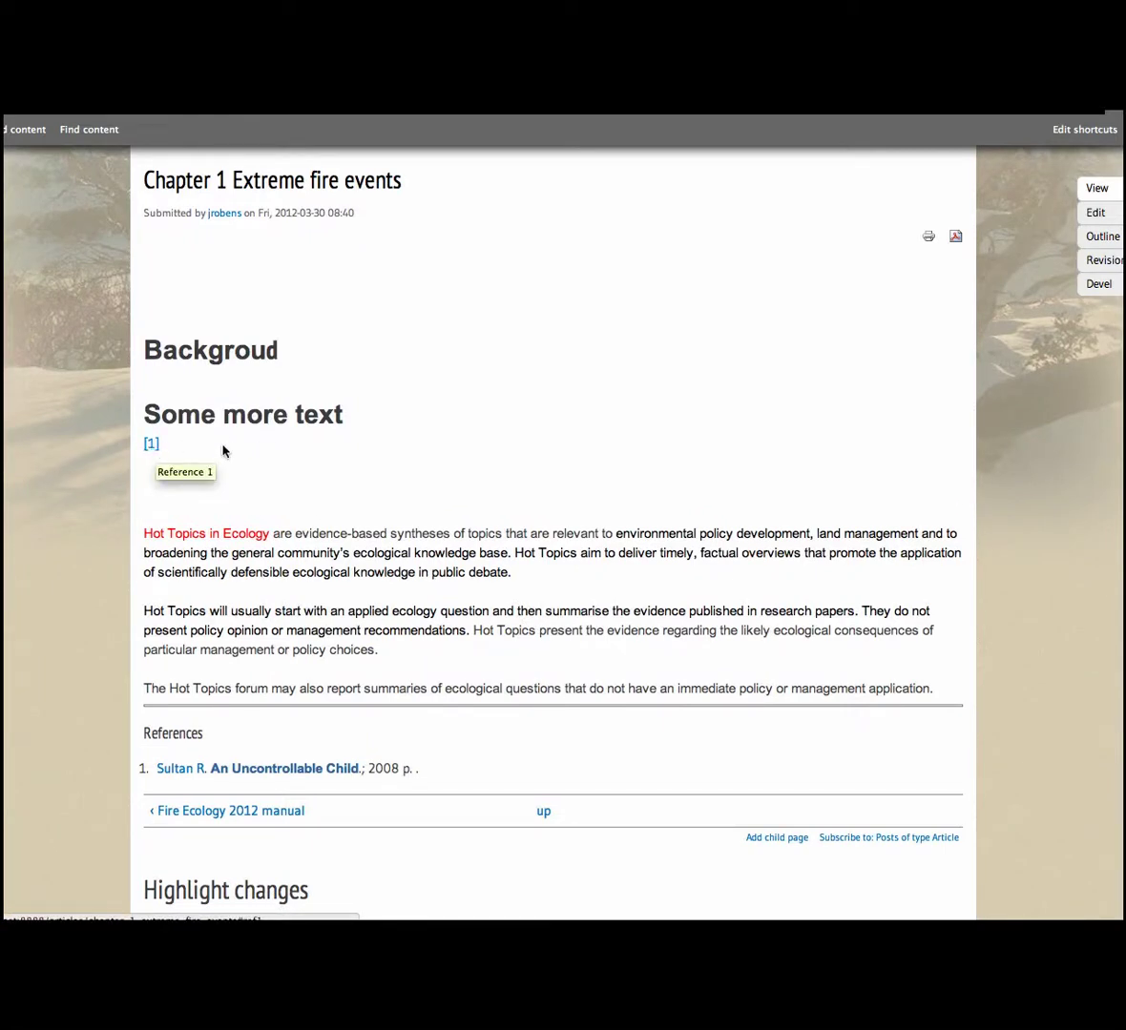
pyautogui.click(154, 451)
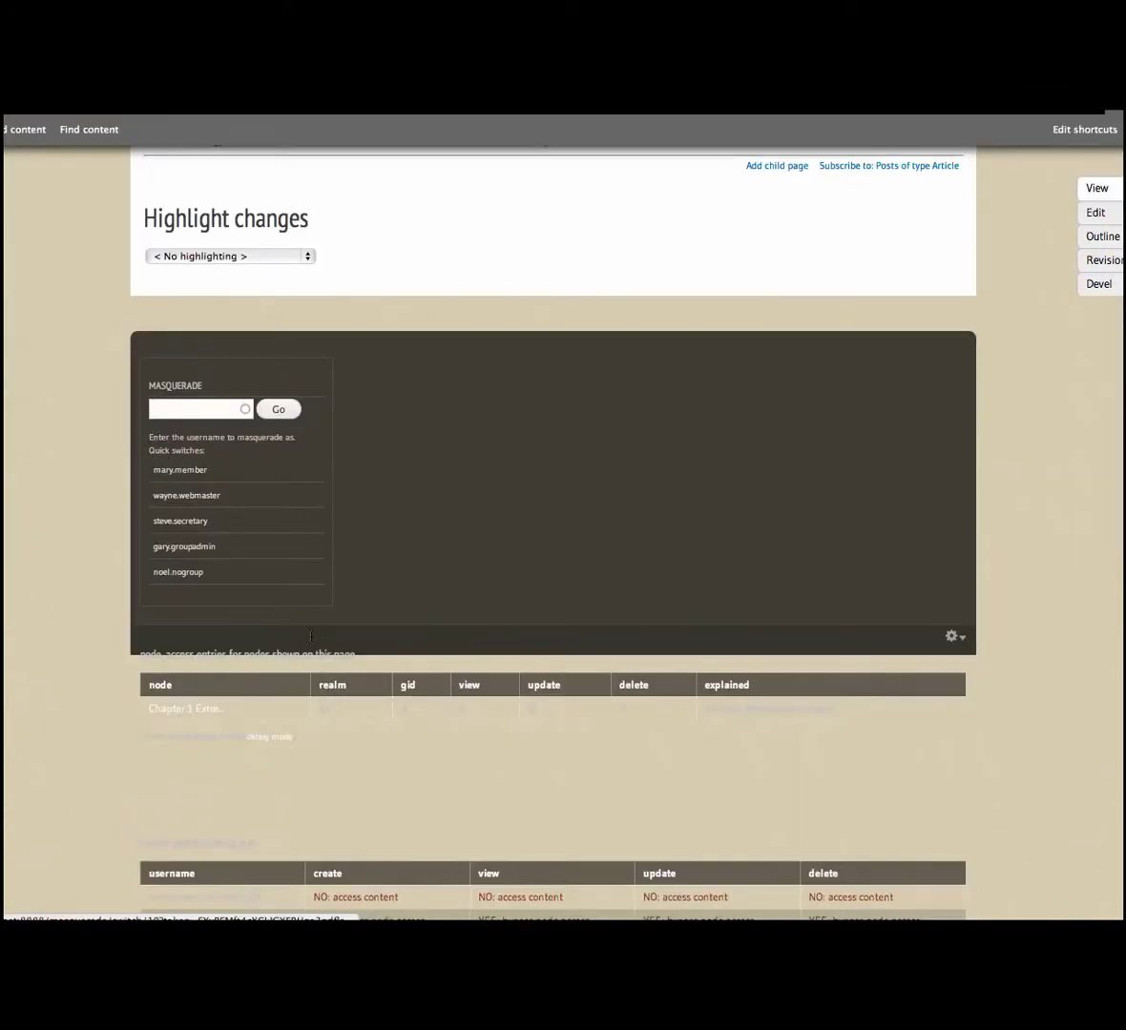
pyautogui.scroll(2, 307, 470)
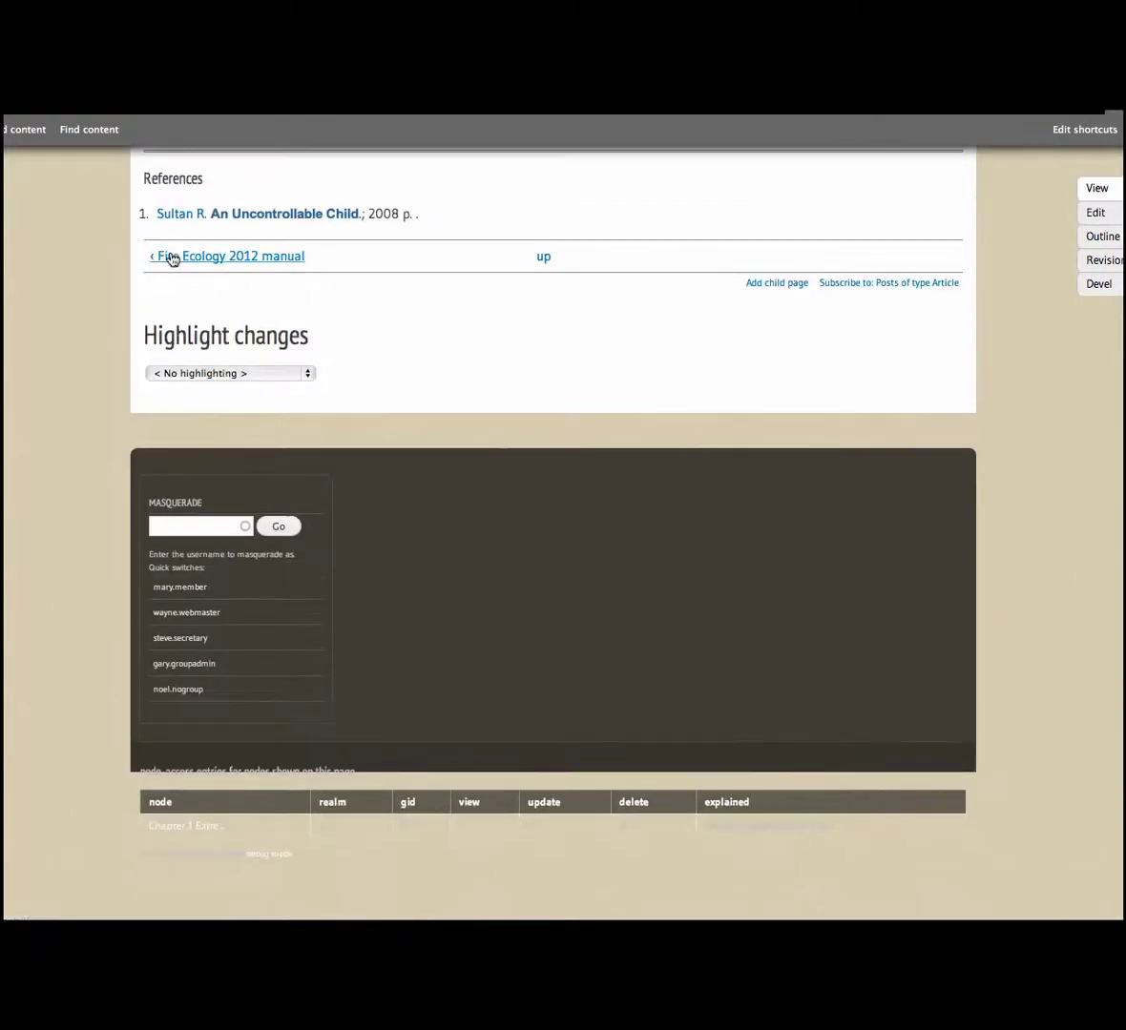
pyautogui.scroll(3, 171, 262)
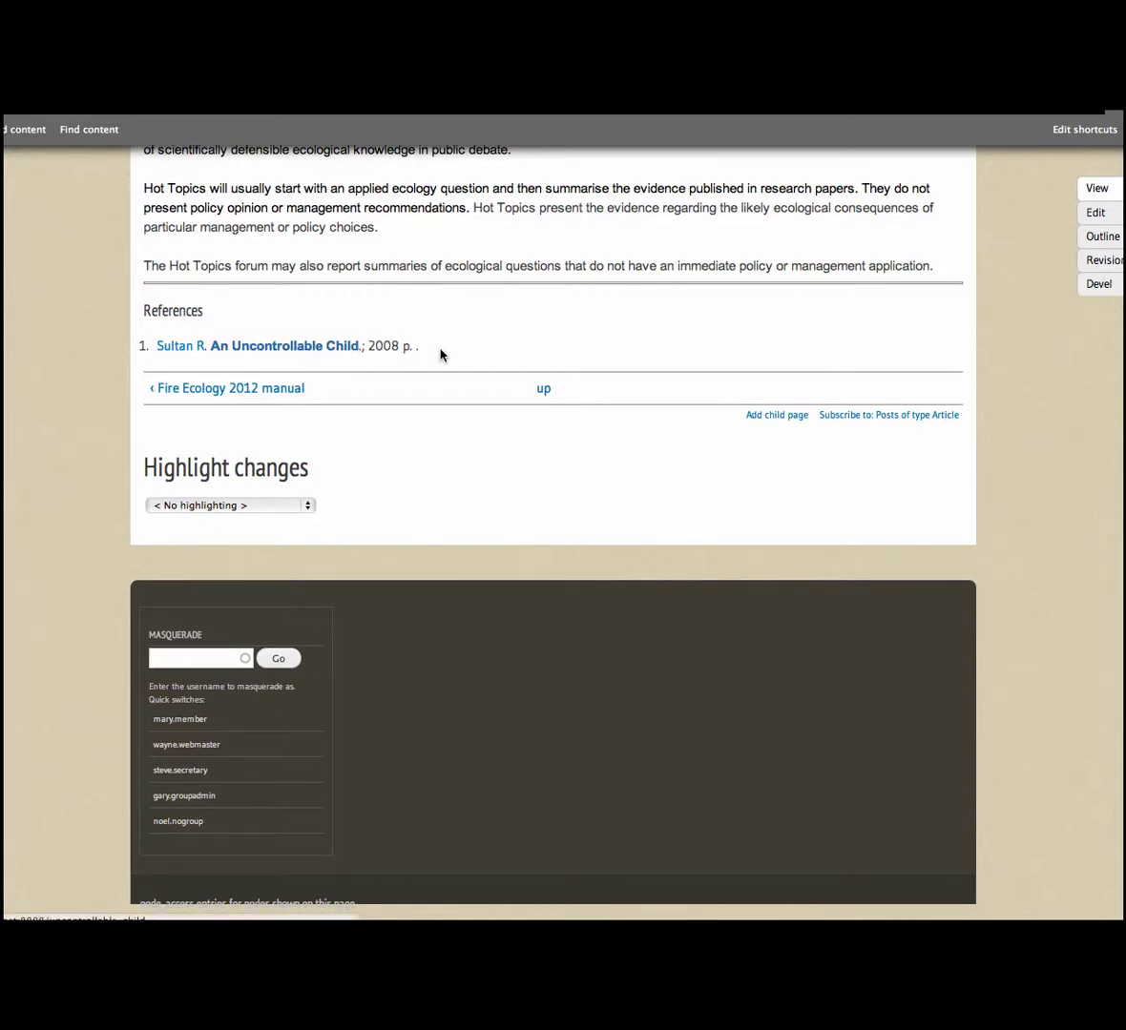
pyautogui.scroll(2, 443, 354)
pyautogui.scroll(3, 601, 410)
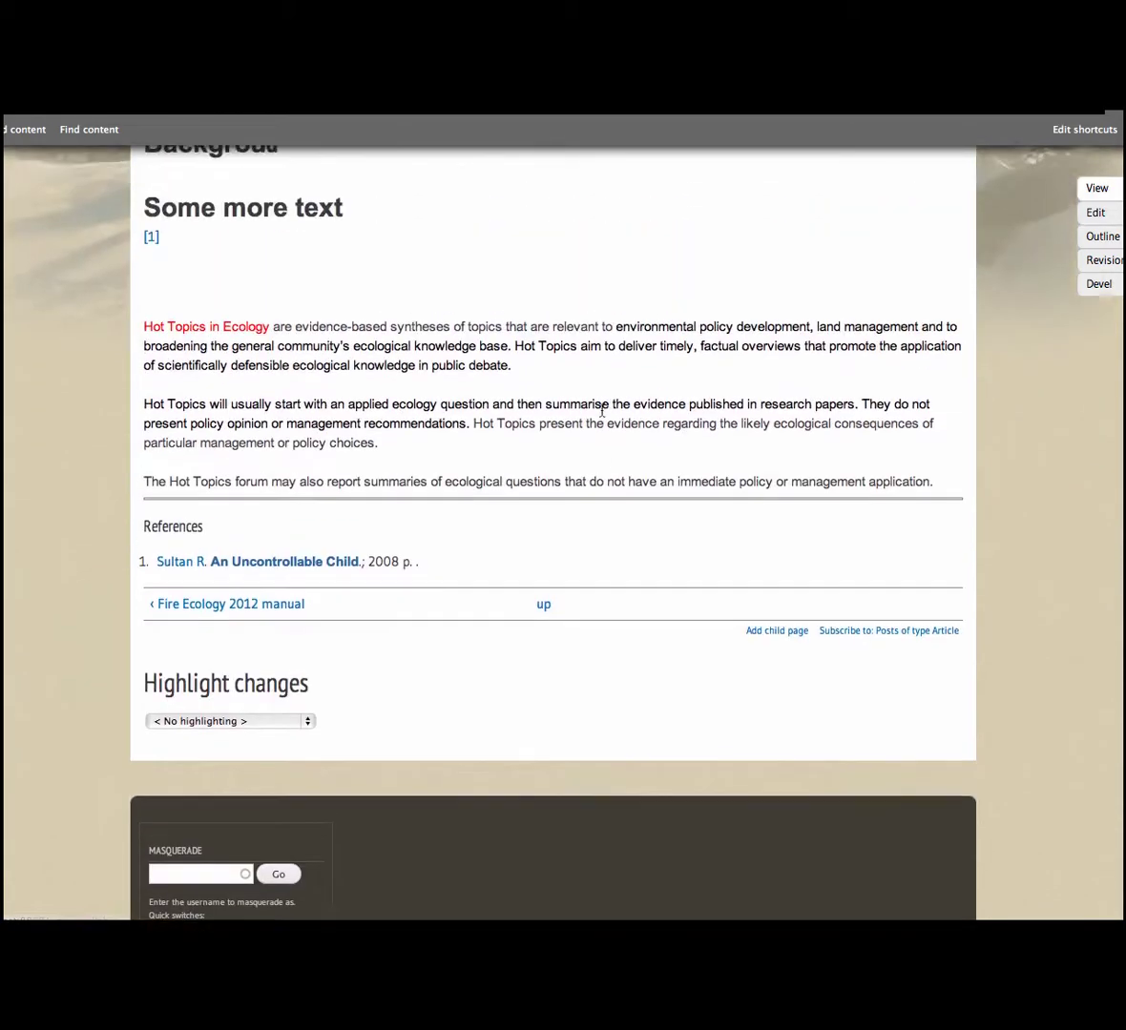